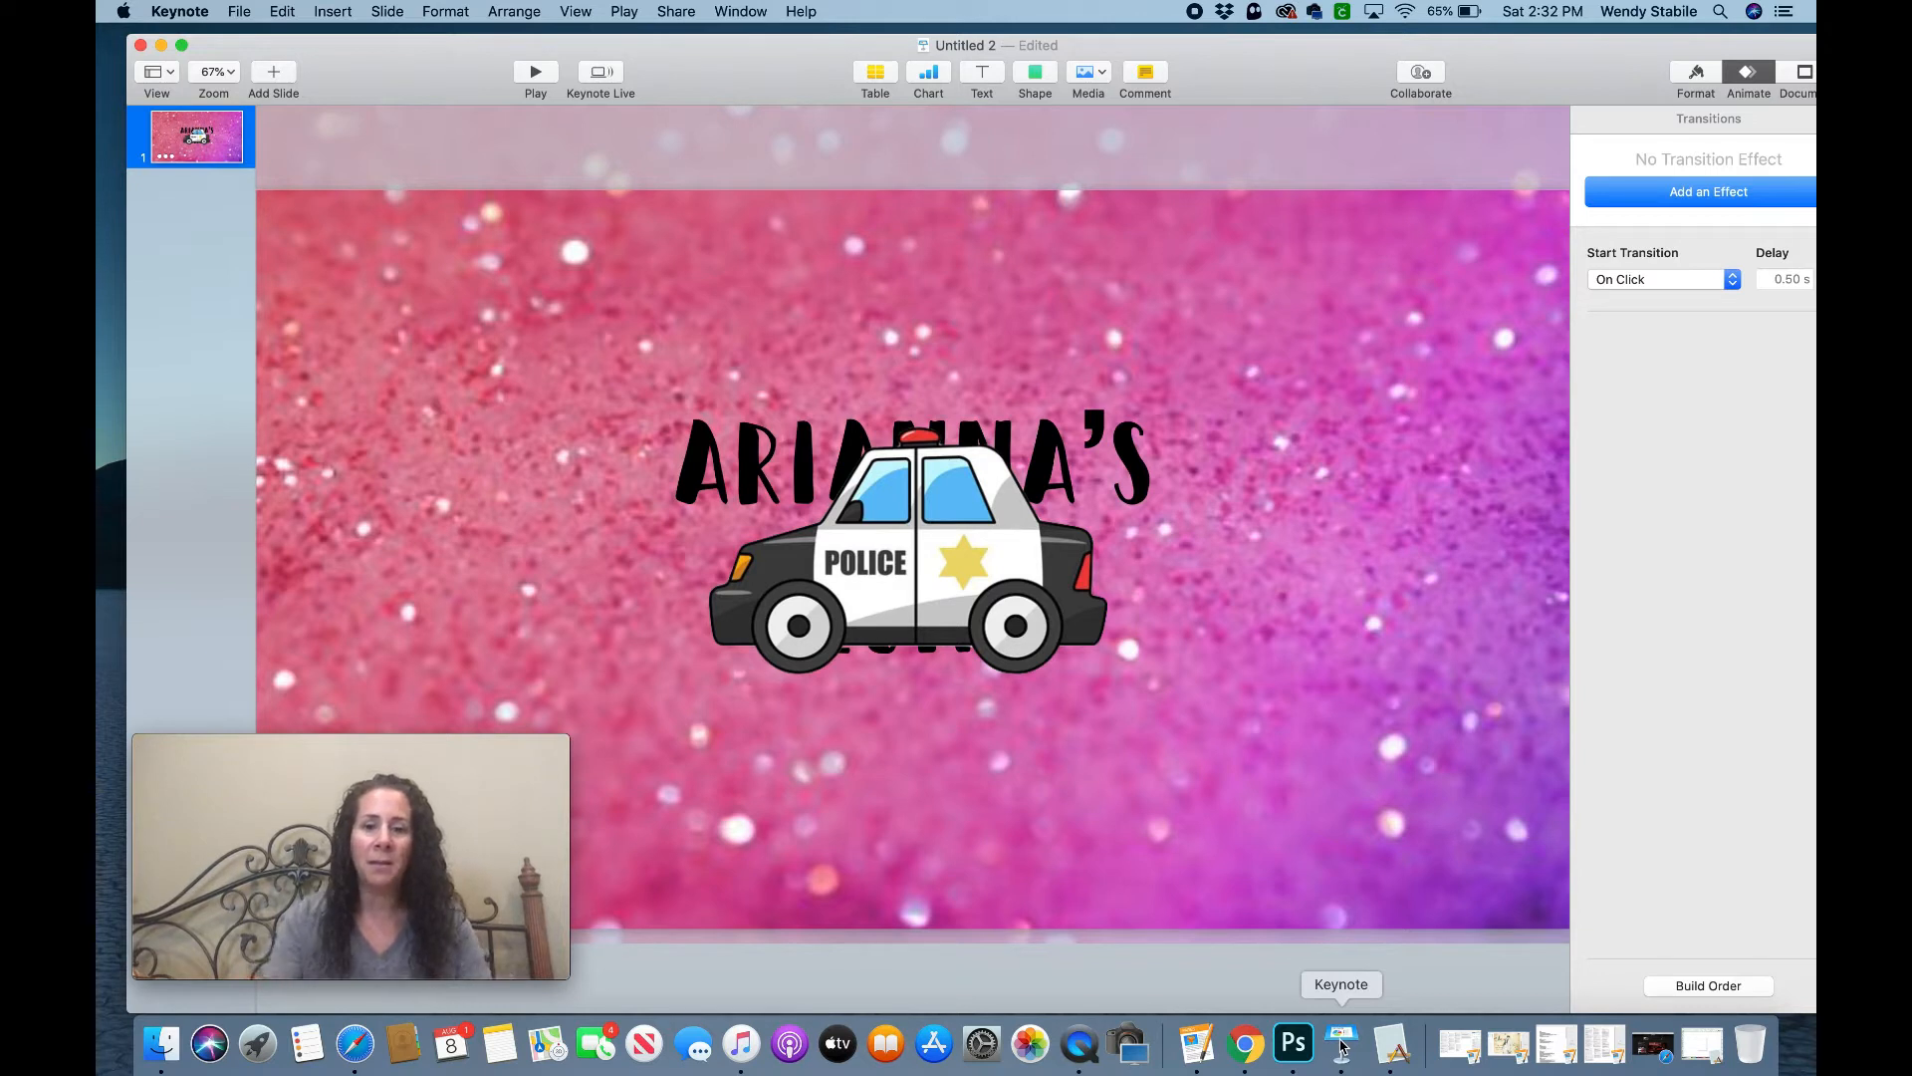
click(1342, 1046)
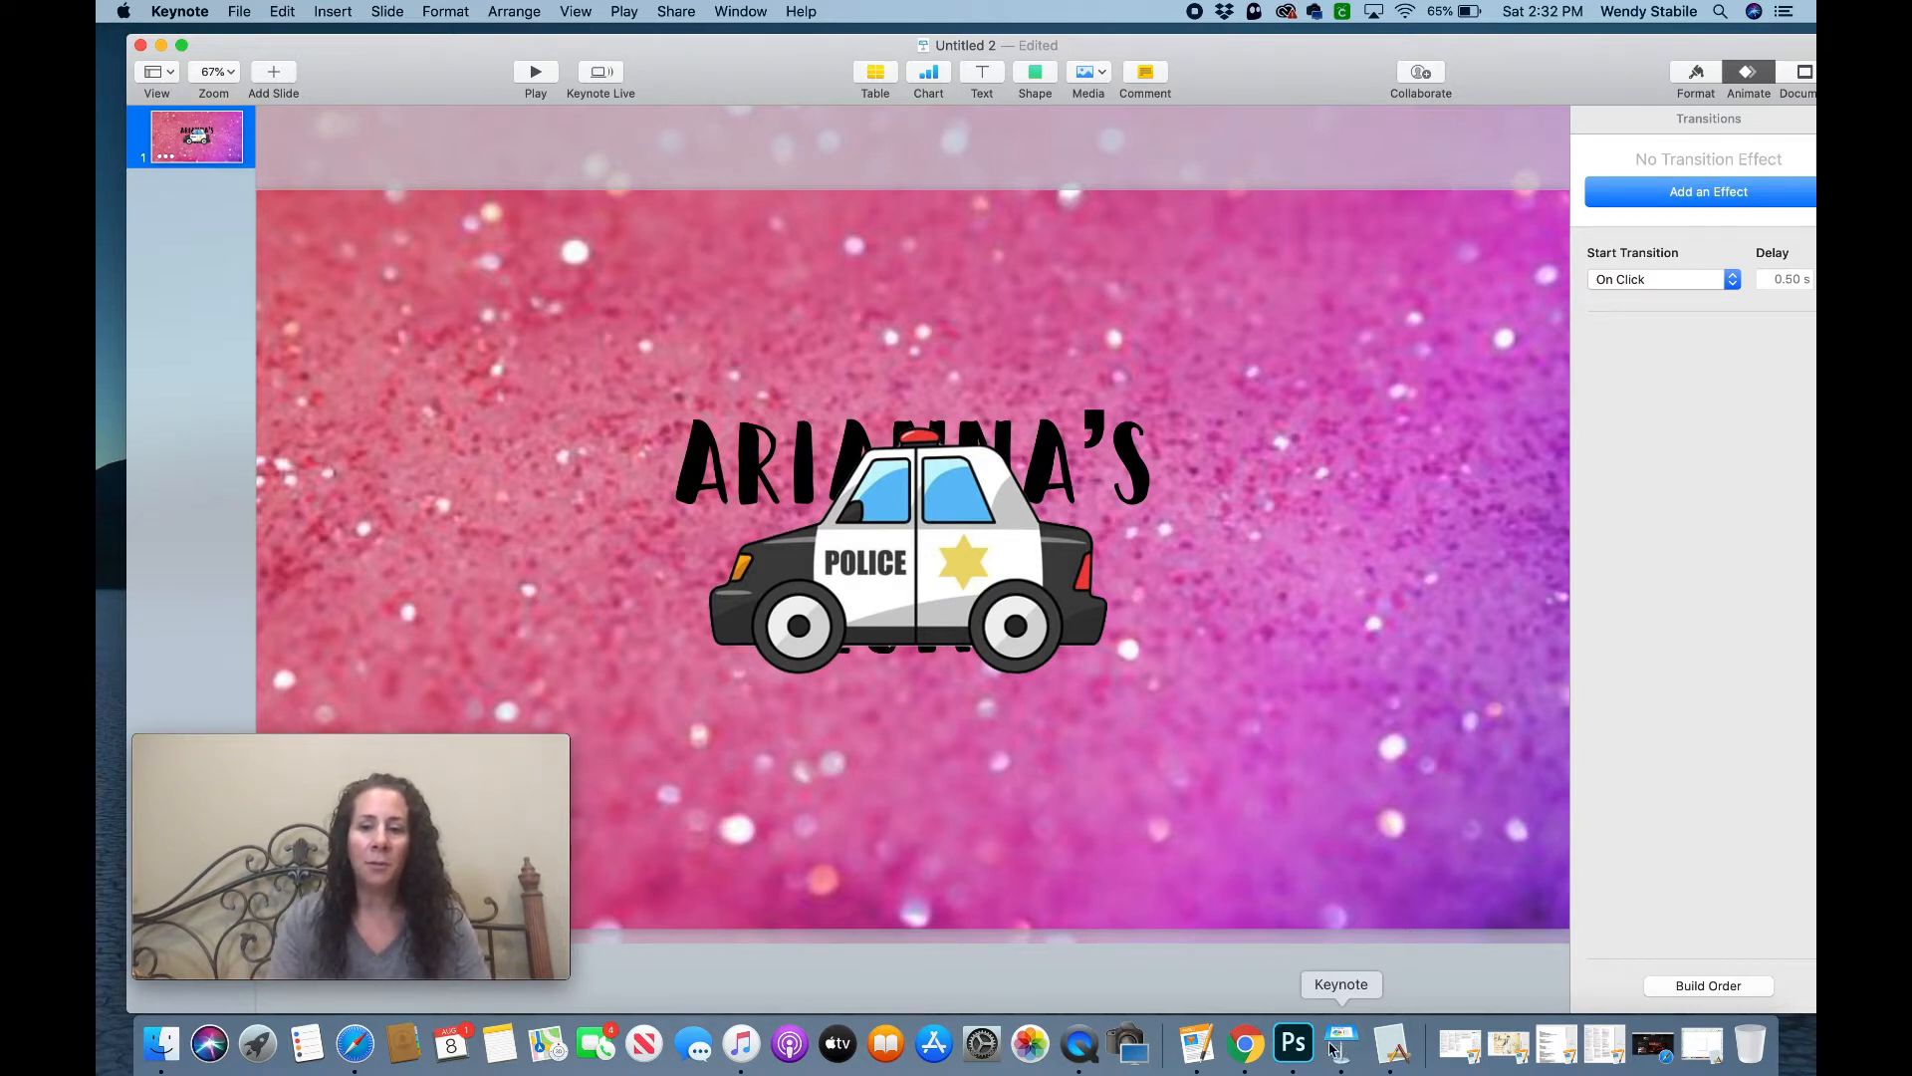
right_click(1342, 1041)
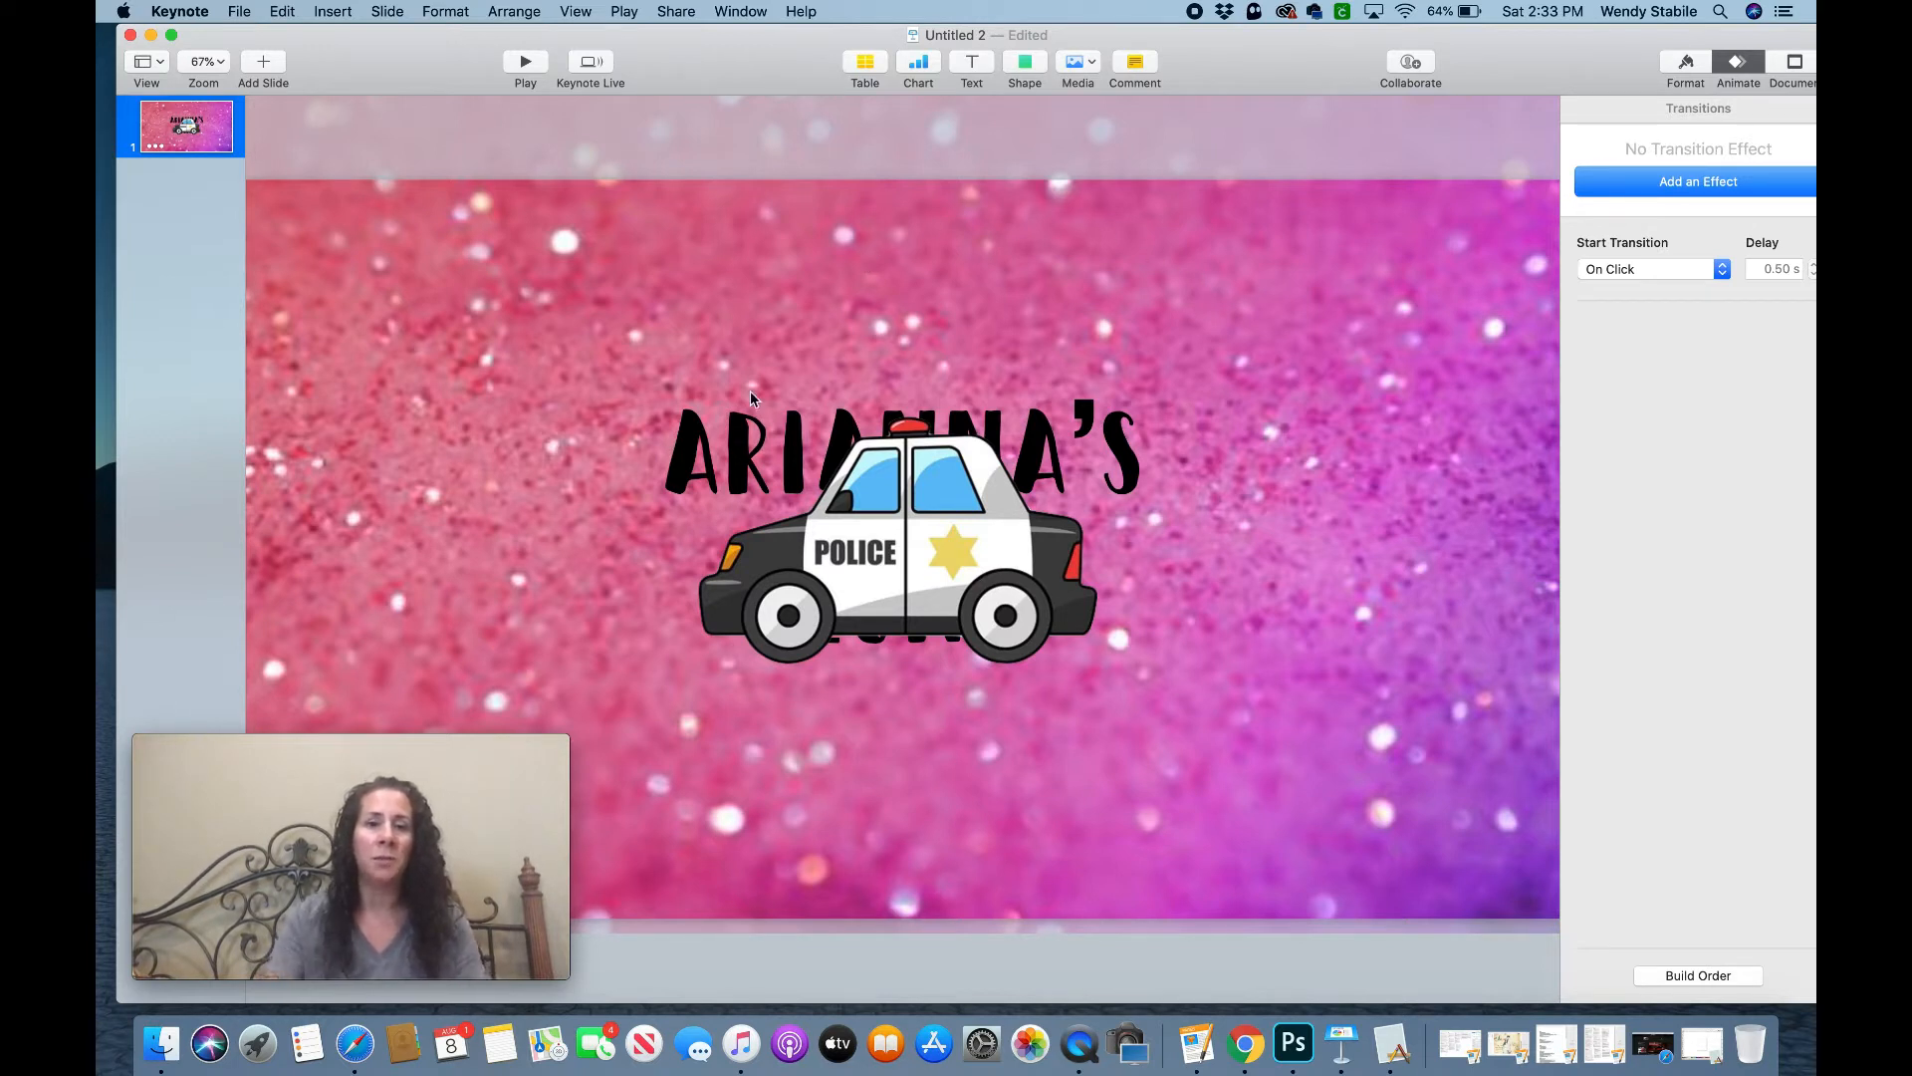
- Move the police car off the title text and back over it
drag(886, 546, 1213, 748)
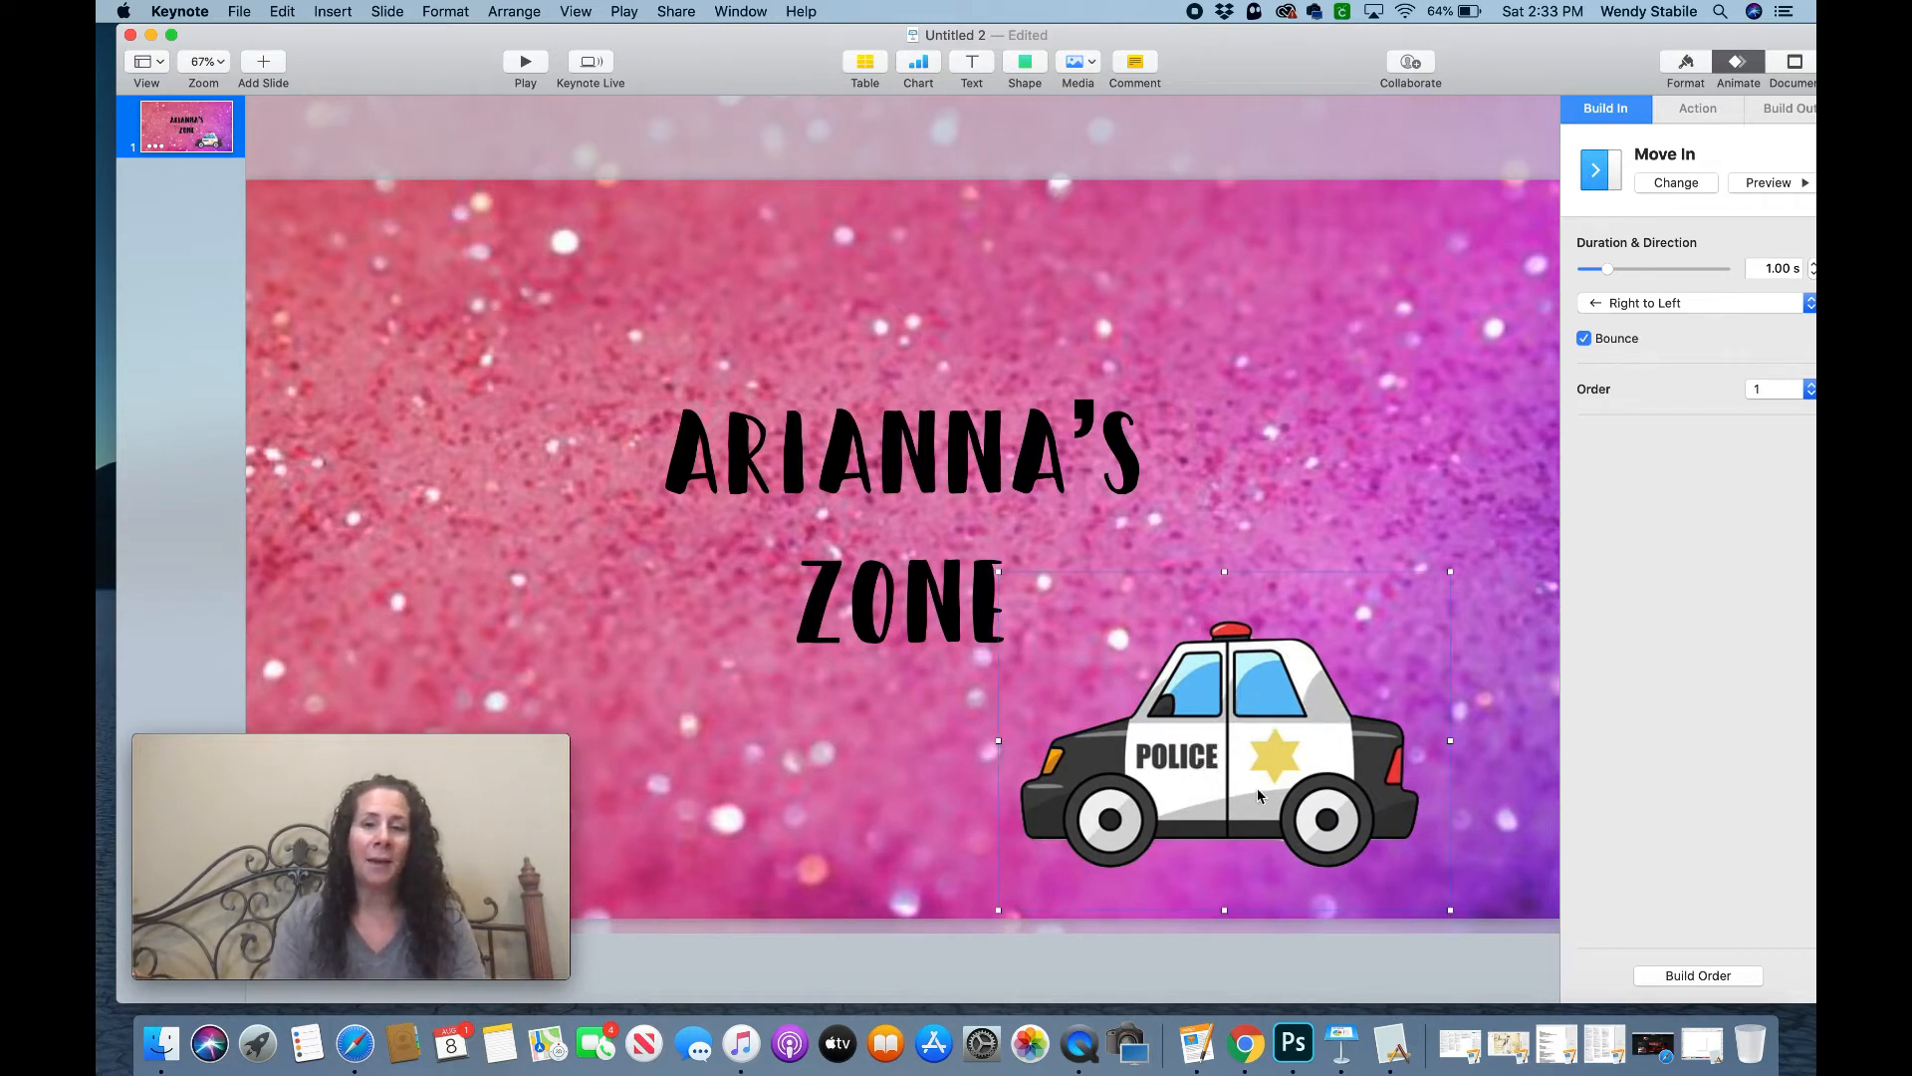
drag(1213, 747, 943, 563)
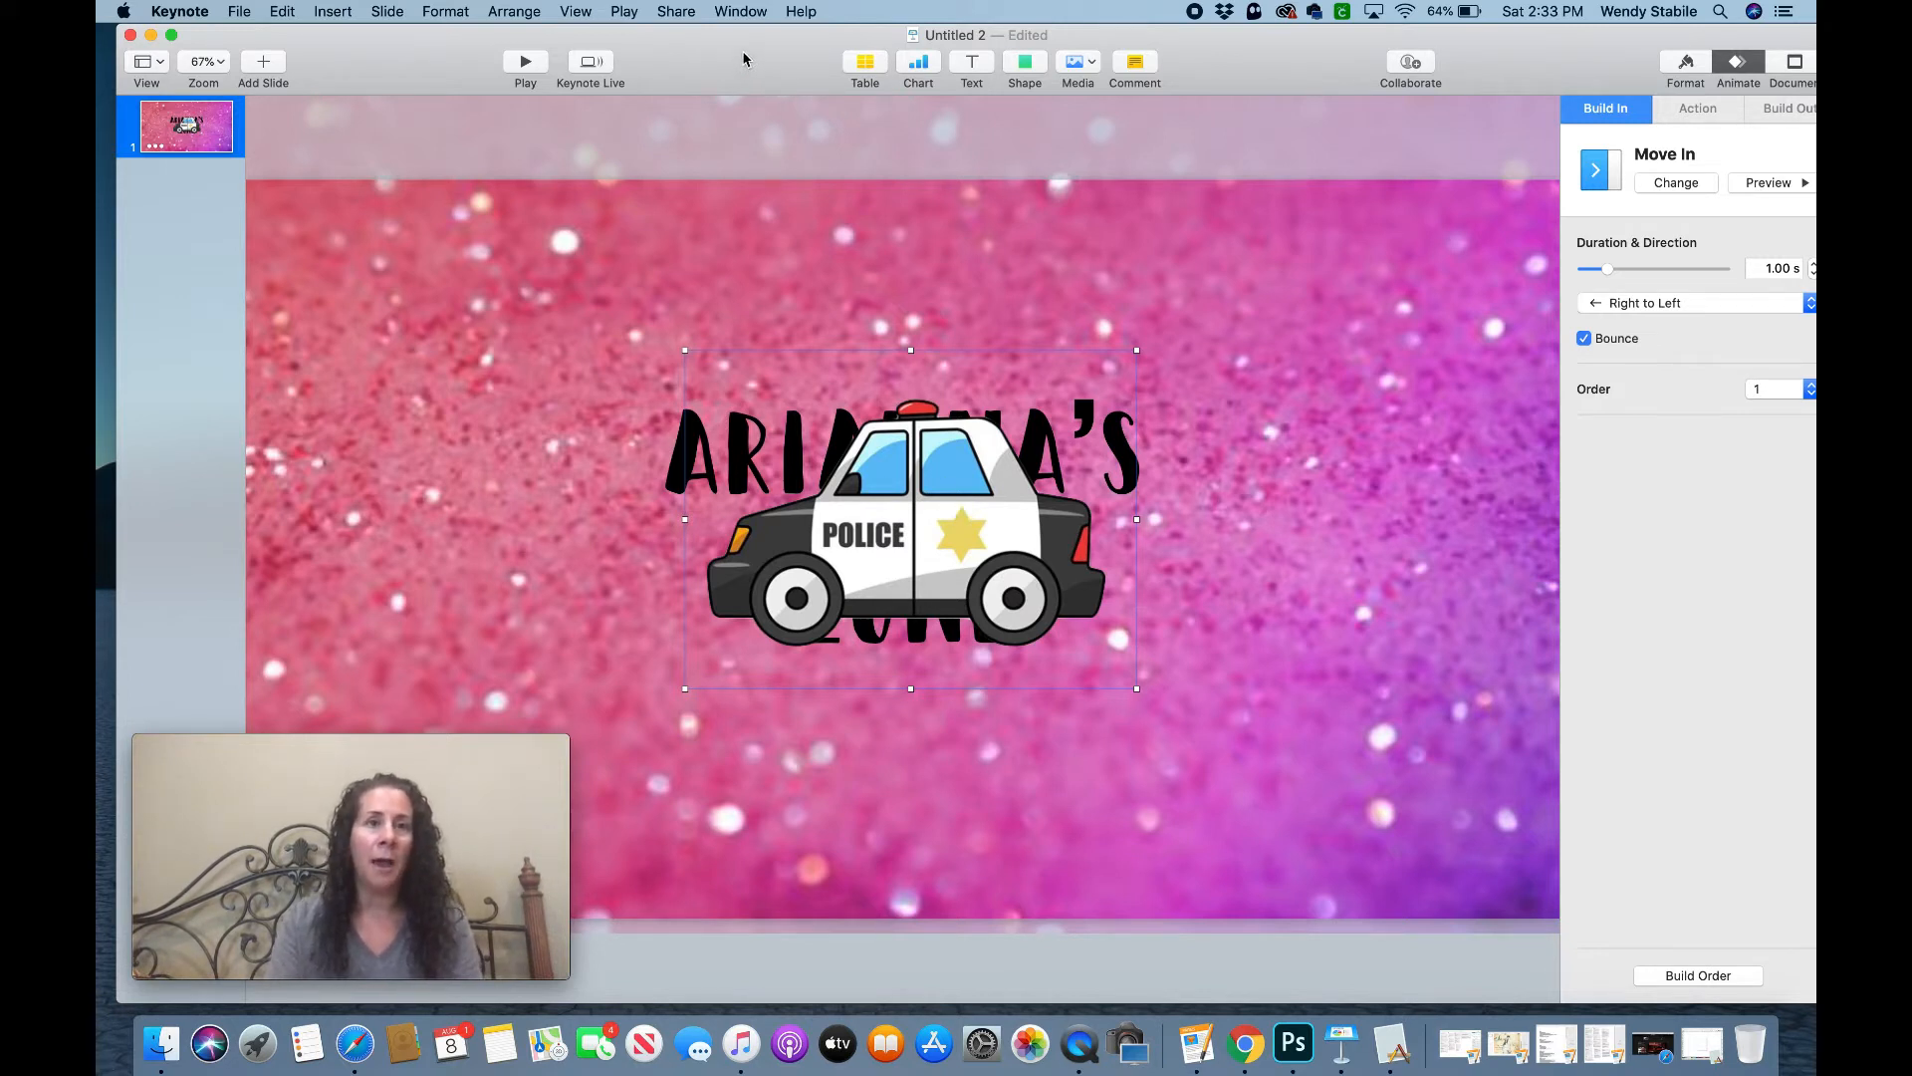
- Add the girl's cut-out photo from the desktop screenshot file to the slide, beside the title text
drag(743, 58, 1048, 504)
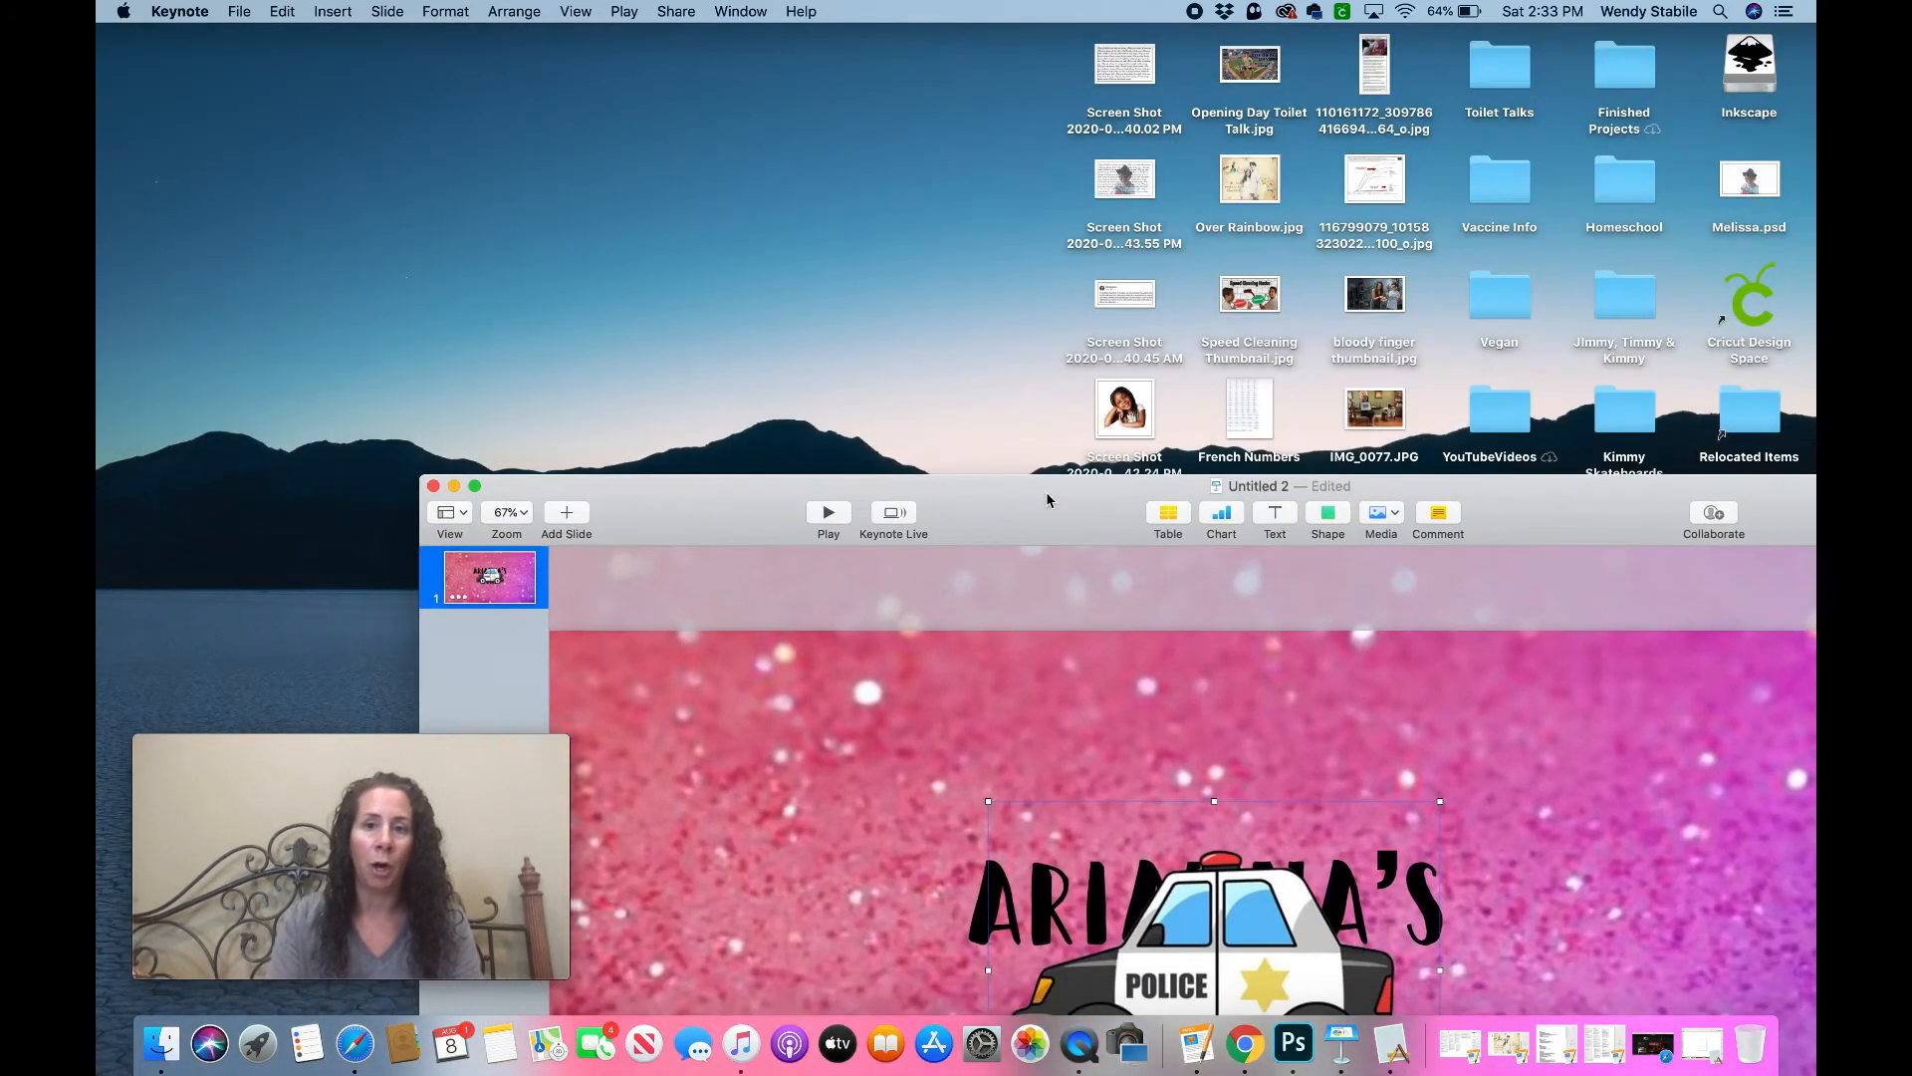
drag(1123, 409, 897, 896)
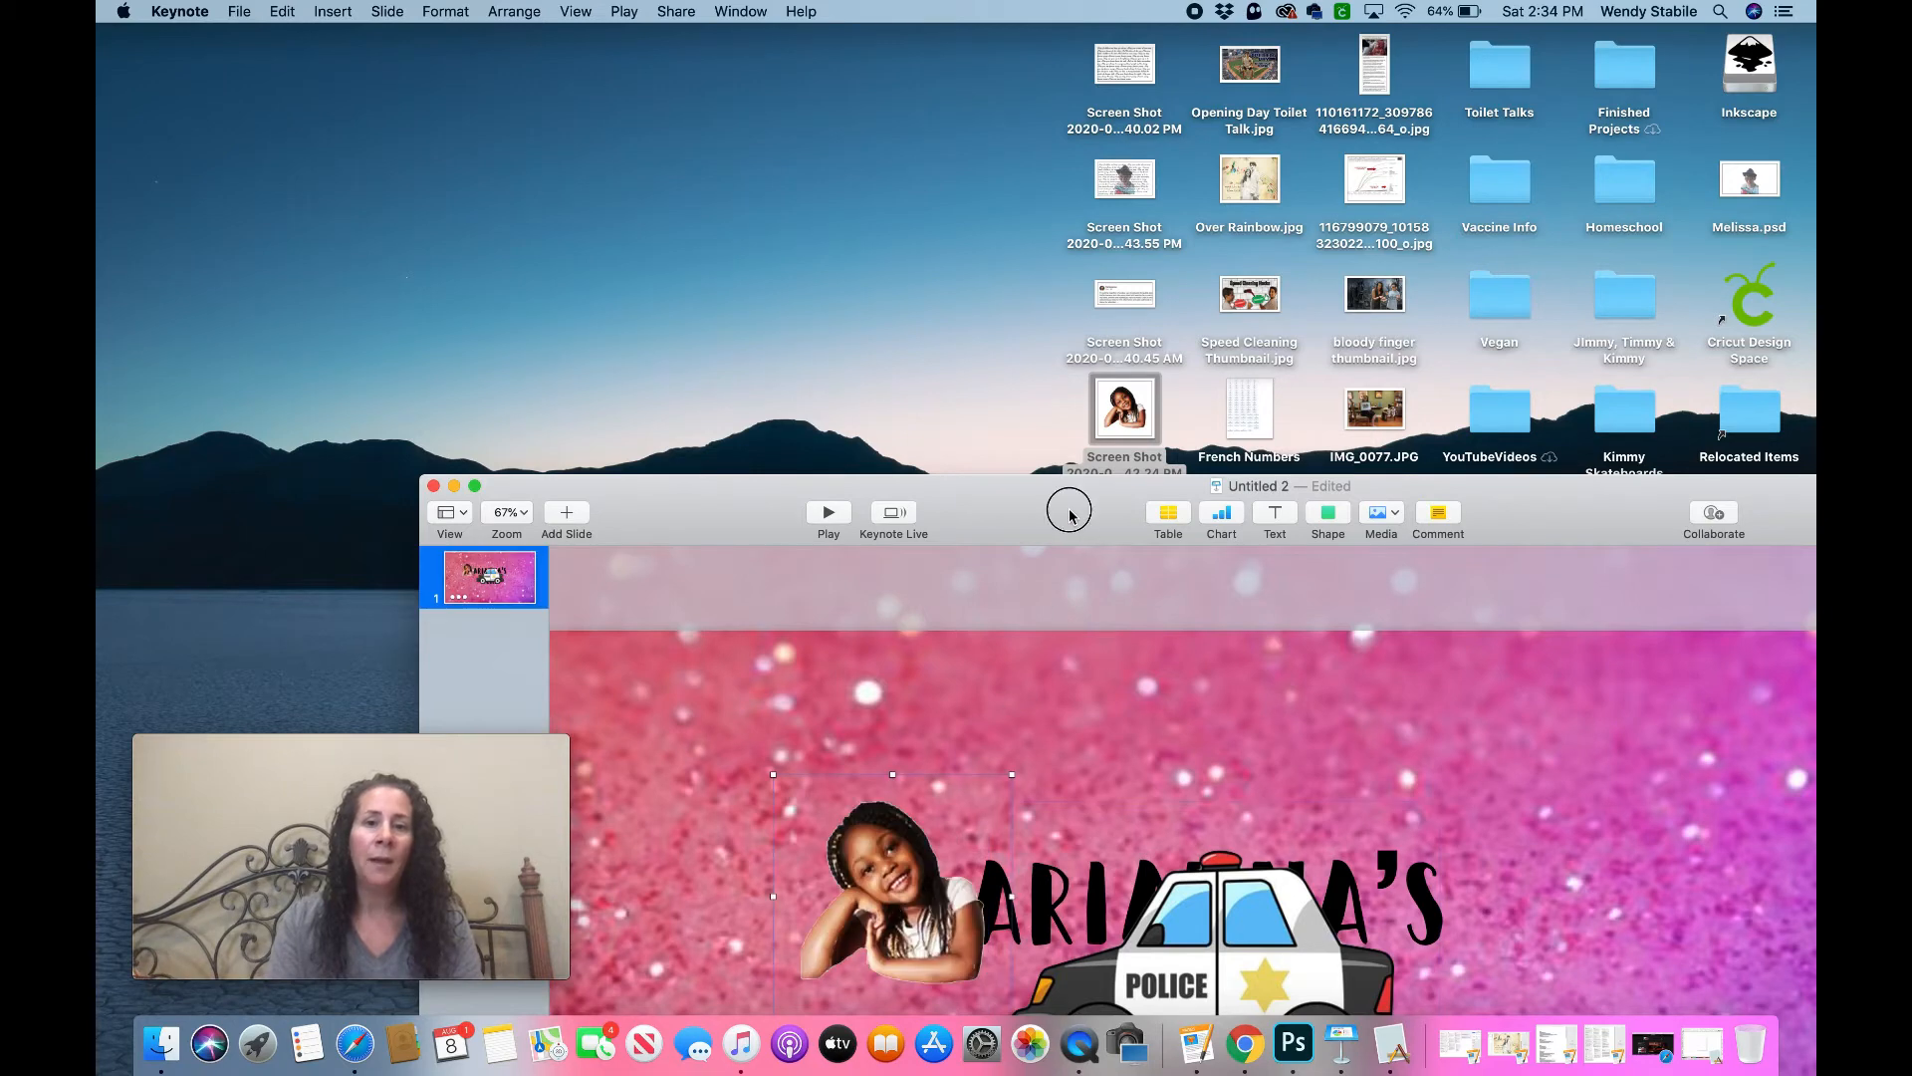
drag(1067, 504, 885, 88)
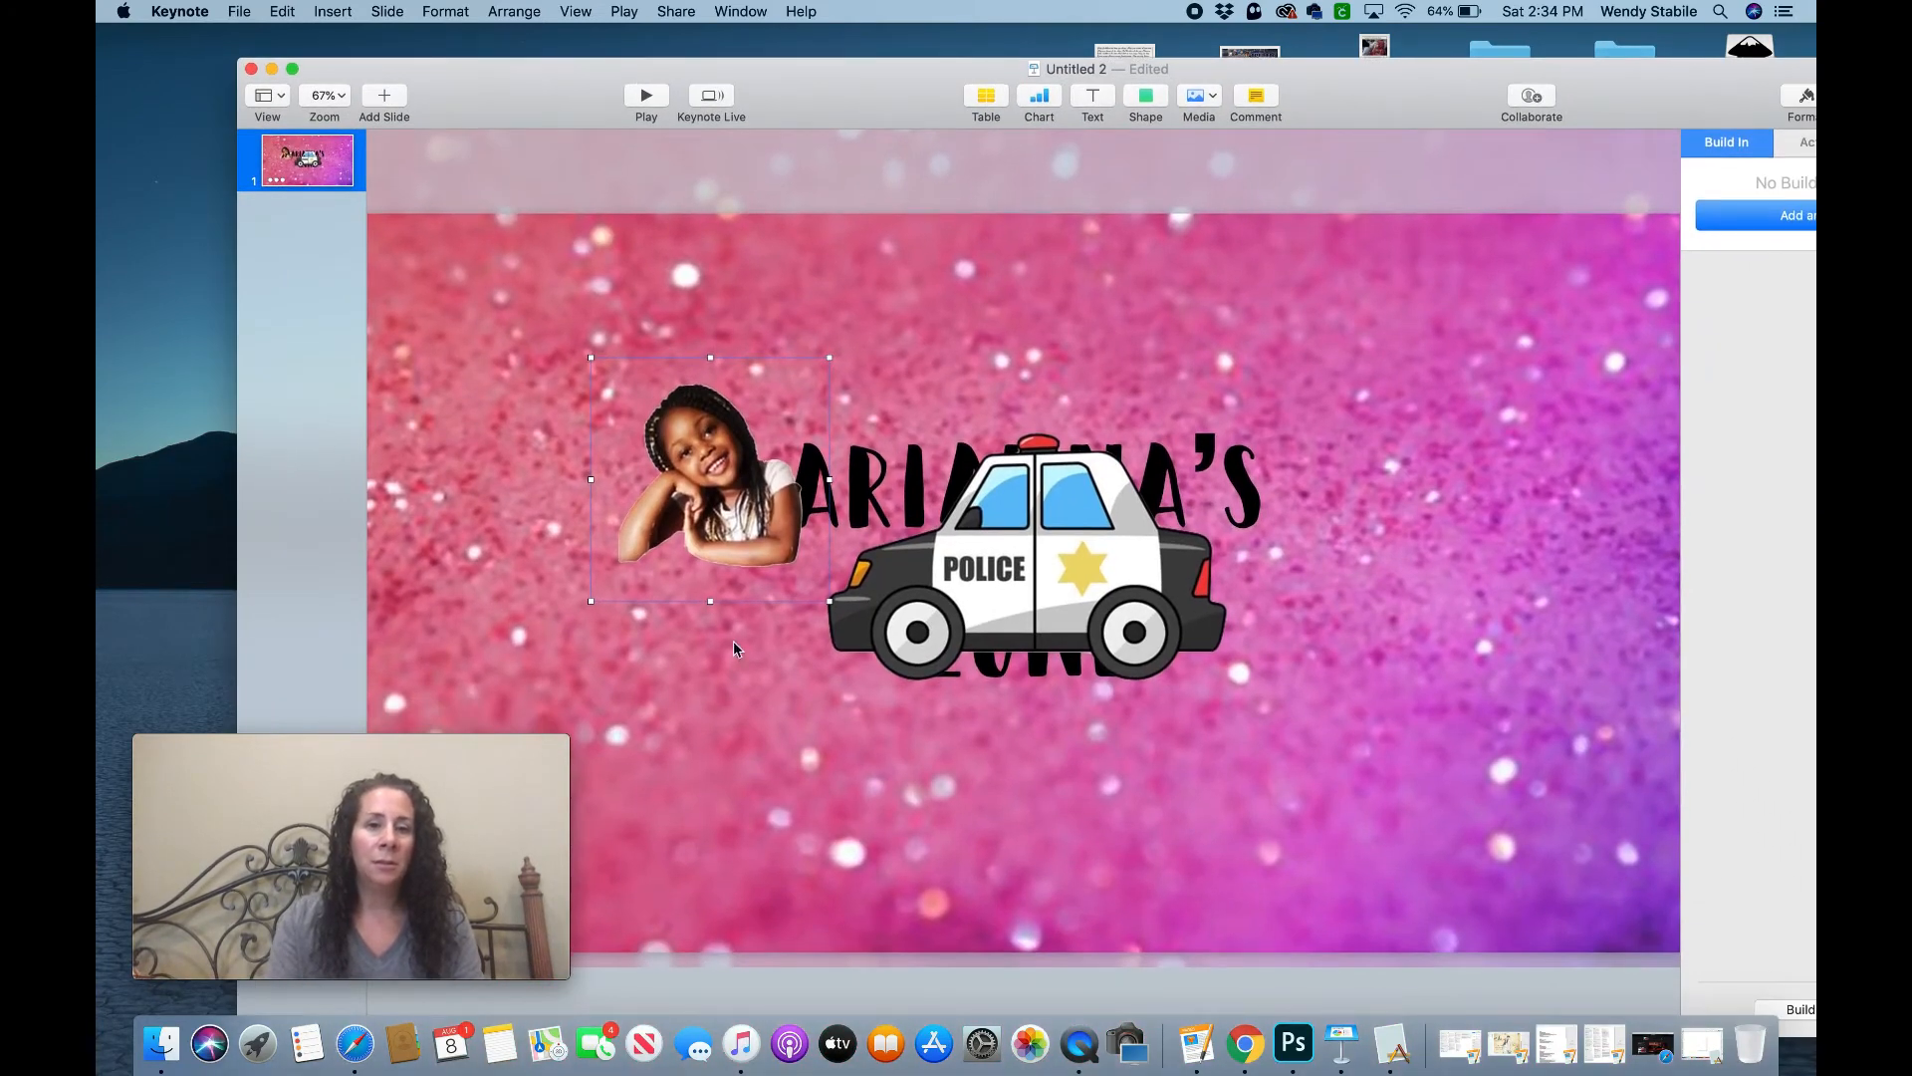
- Enlarge the girl's photo and place it in the slide's lower-left corner
drag(710, 601, 928, 849)
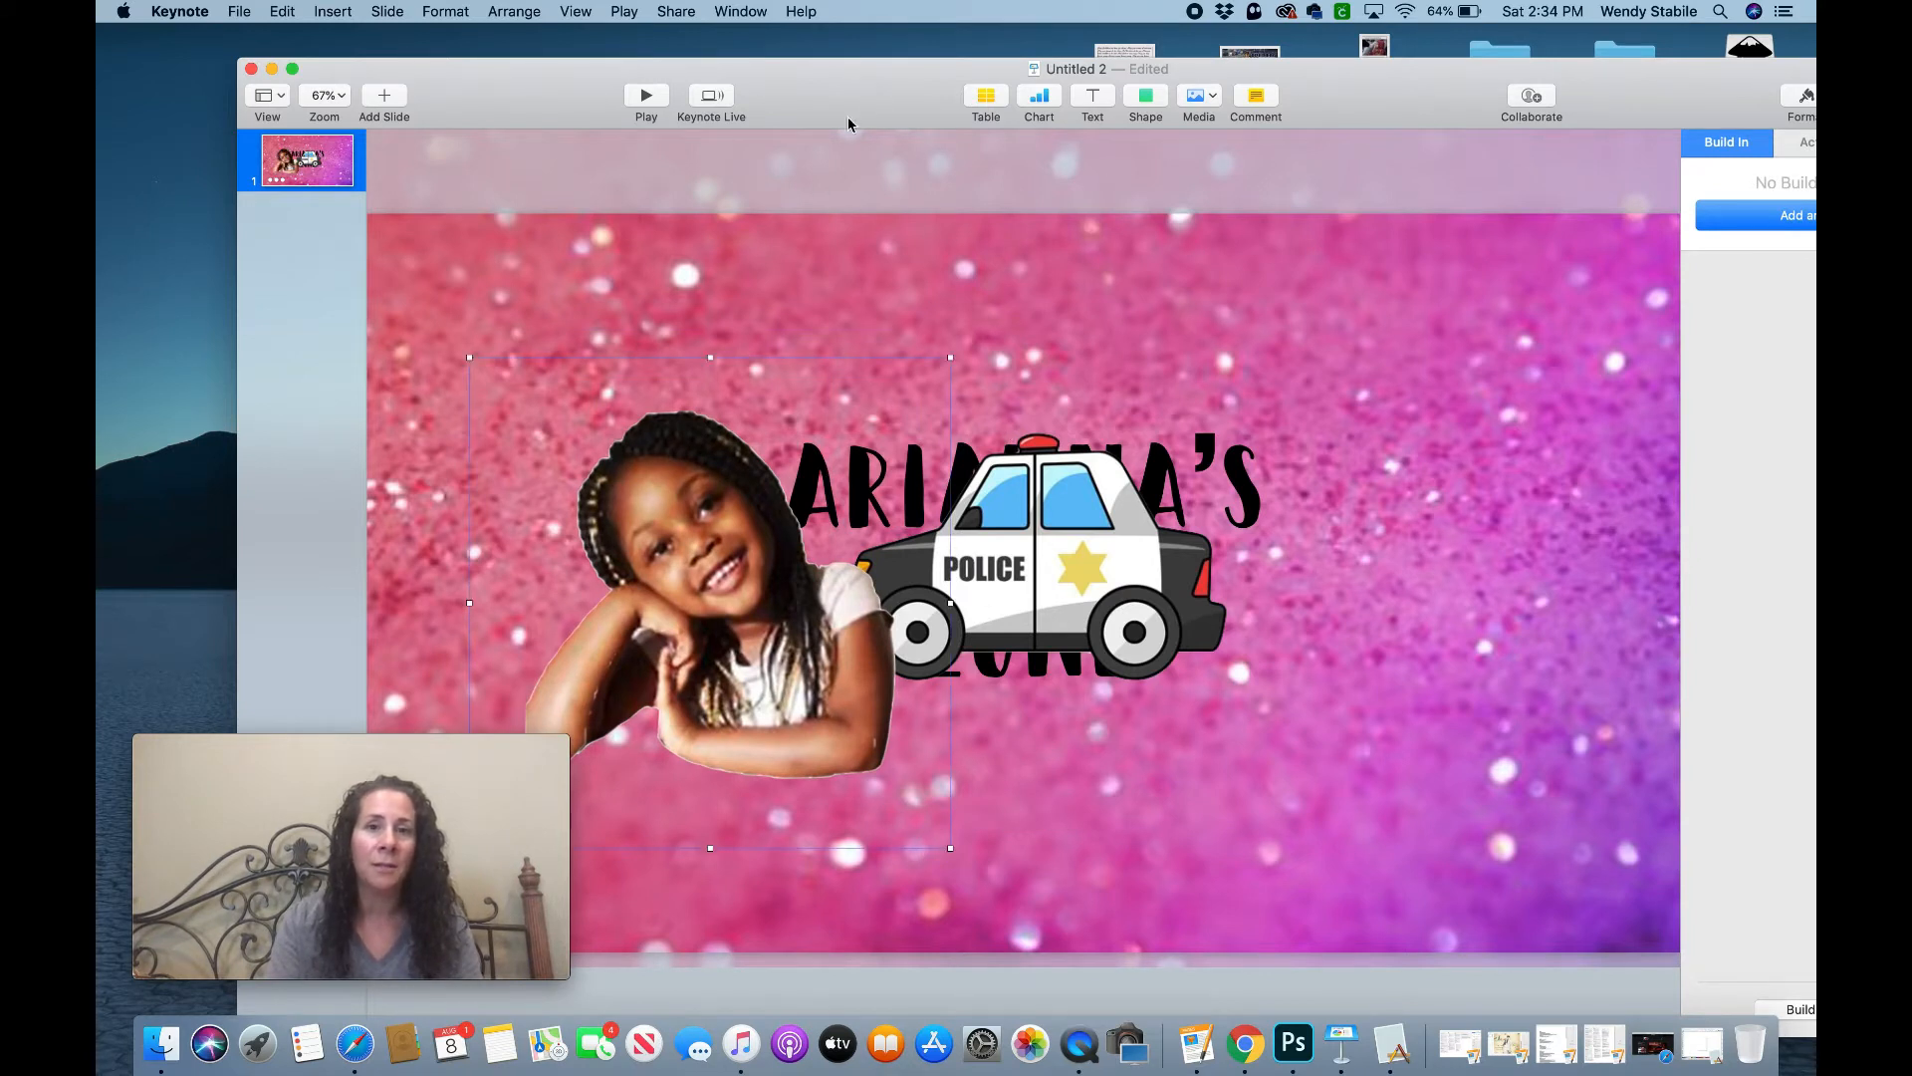
drag(893, 73, 866, 39)
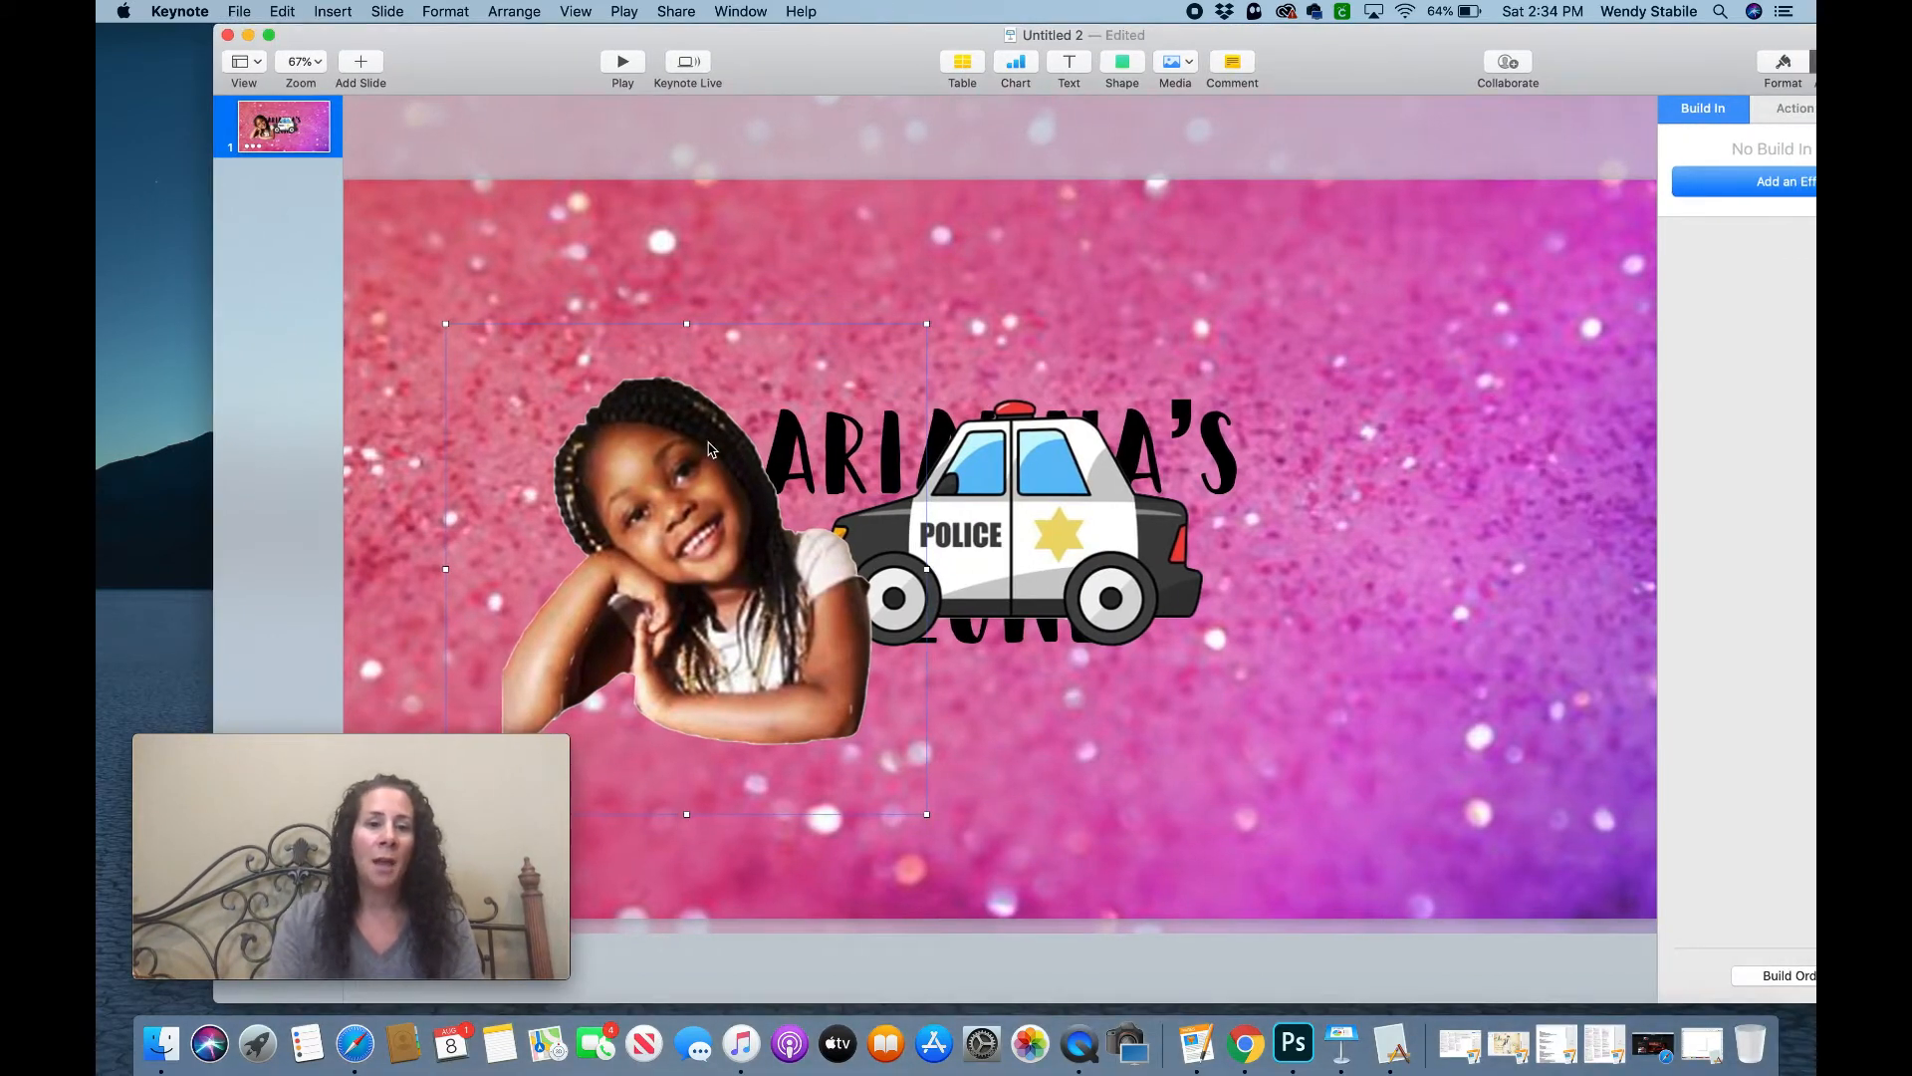
drag(737, 588, 642, 725)
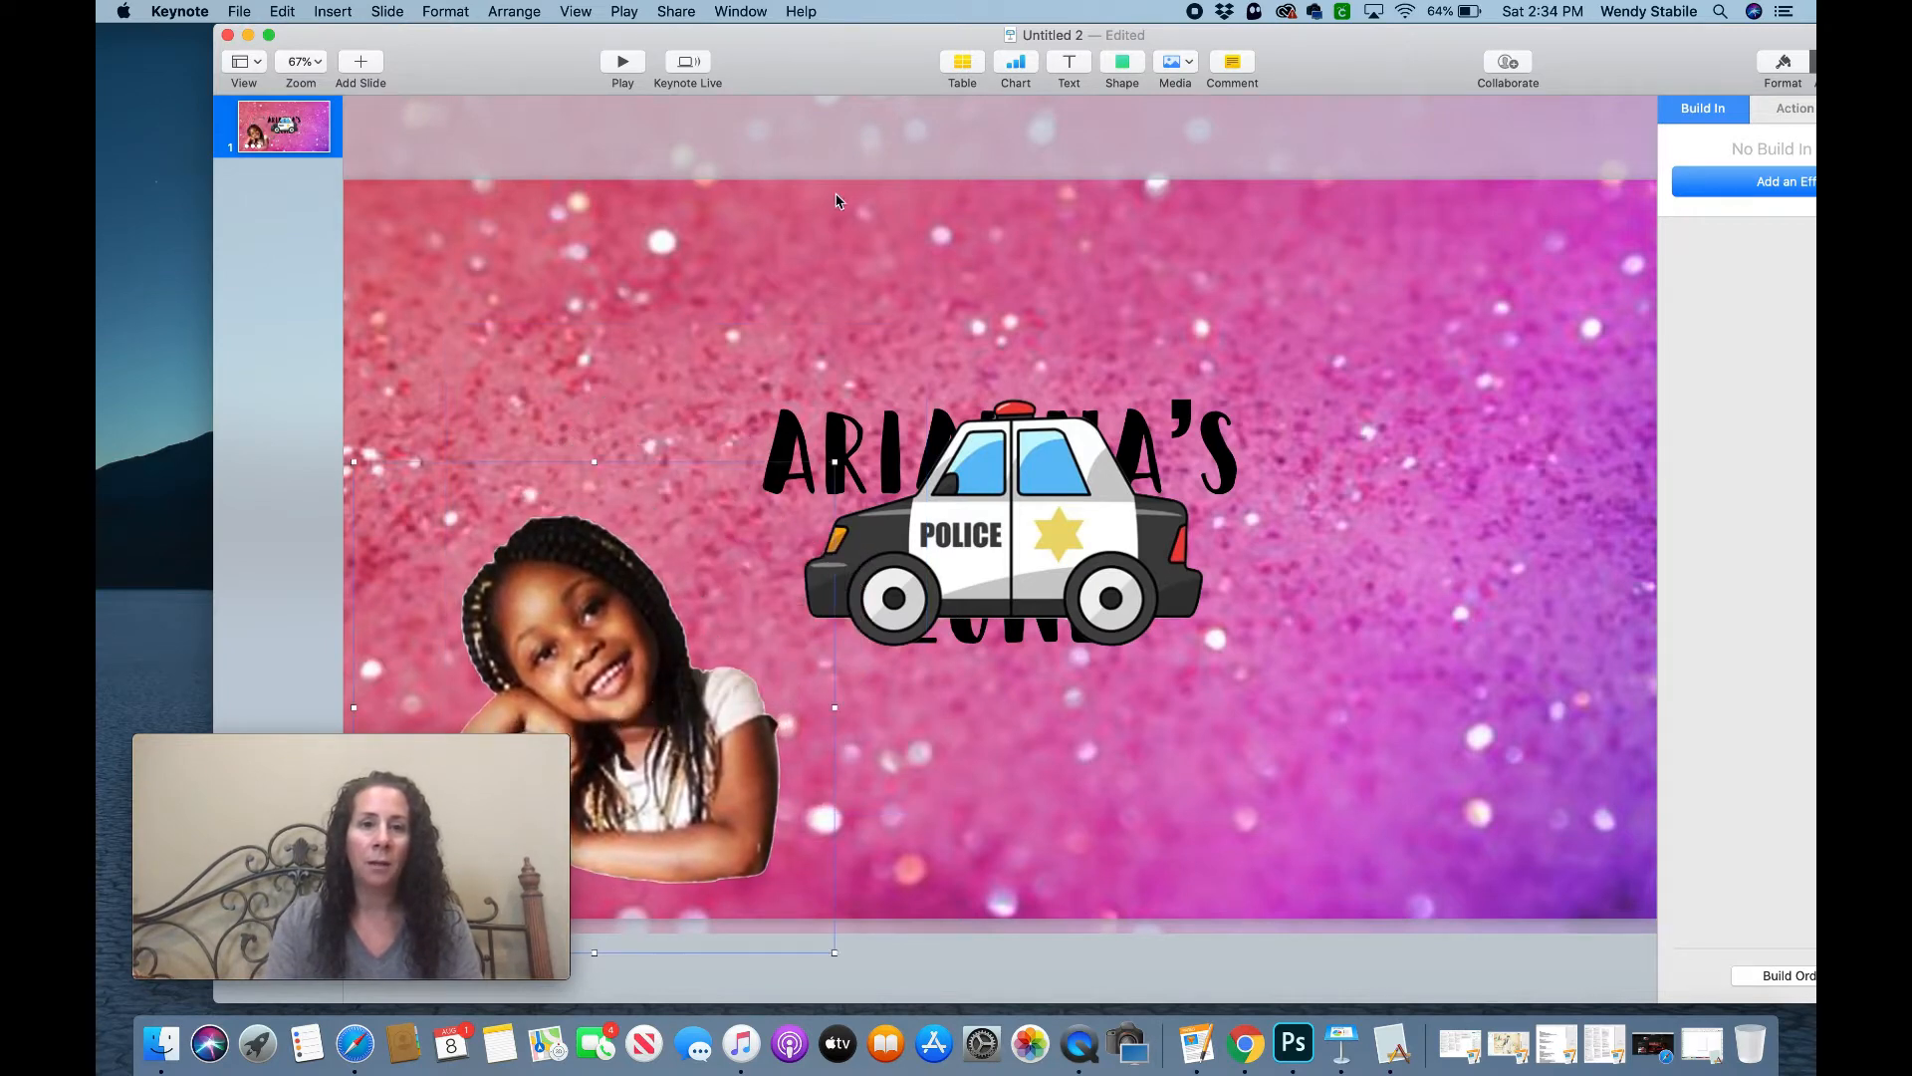
drag(828, 51, 757, 38)
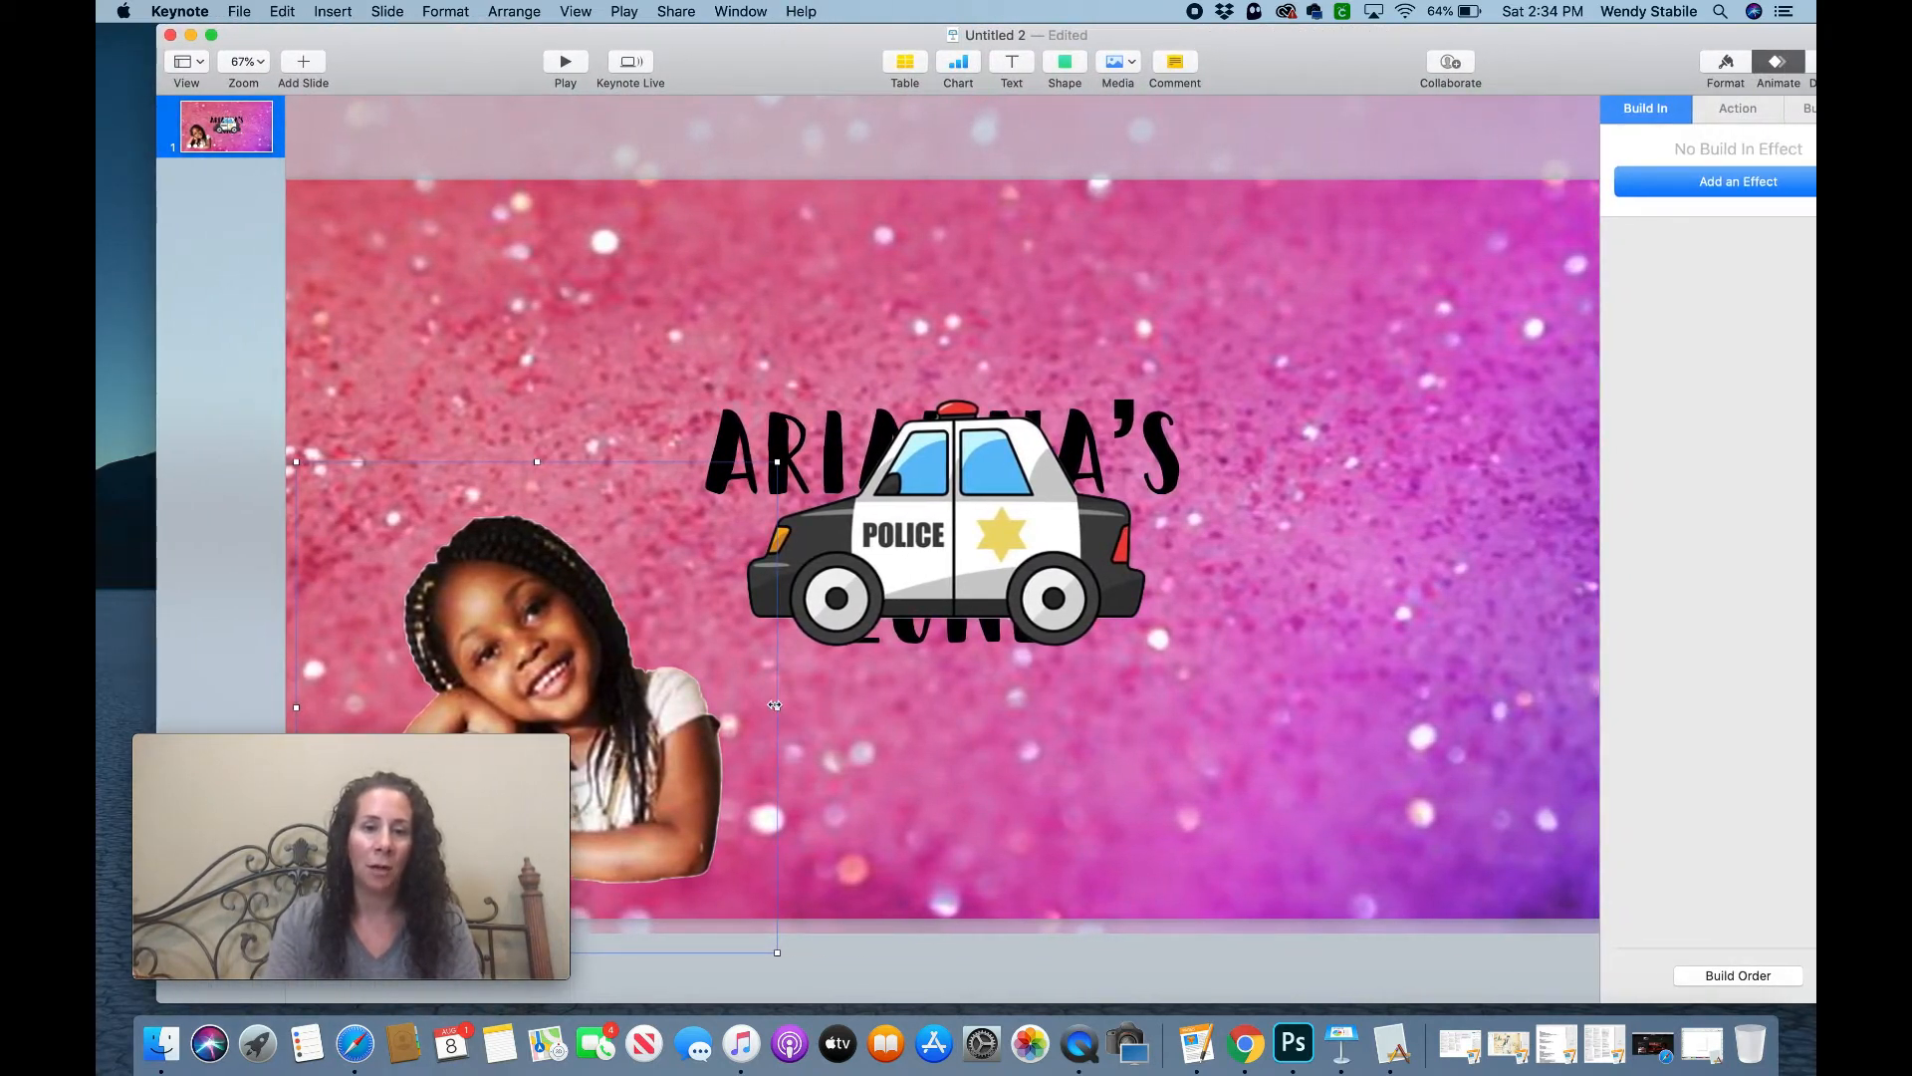
drag(777, 709, 838, 722)
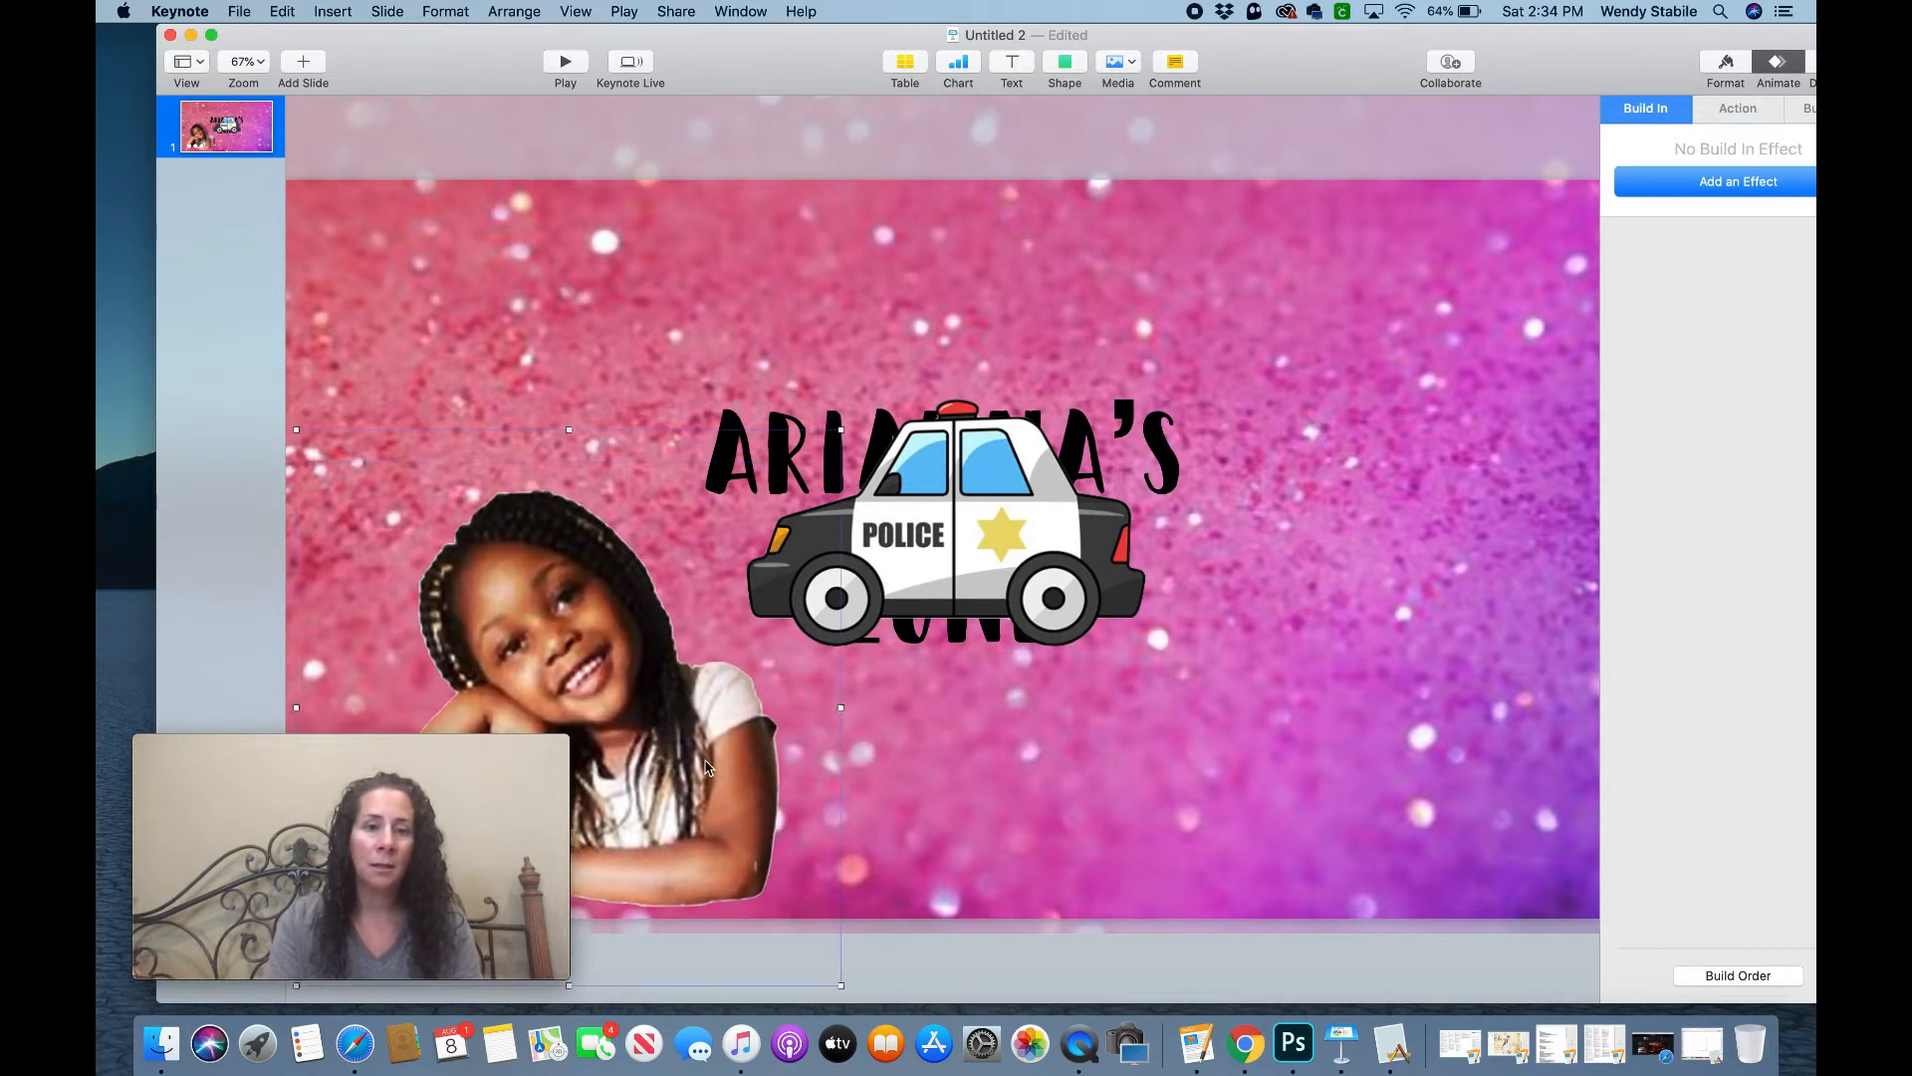
drag(706, 761, 694, 751)
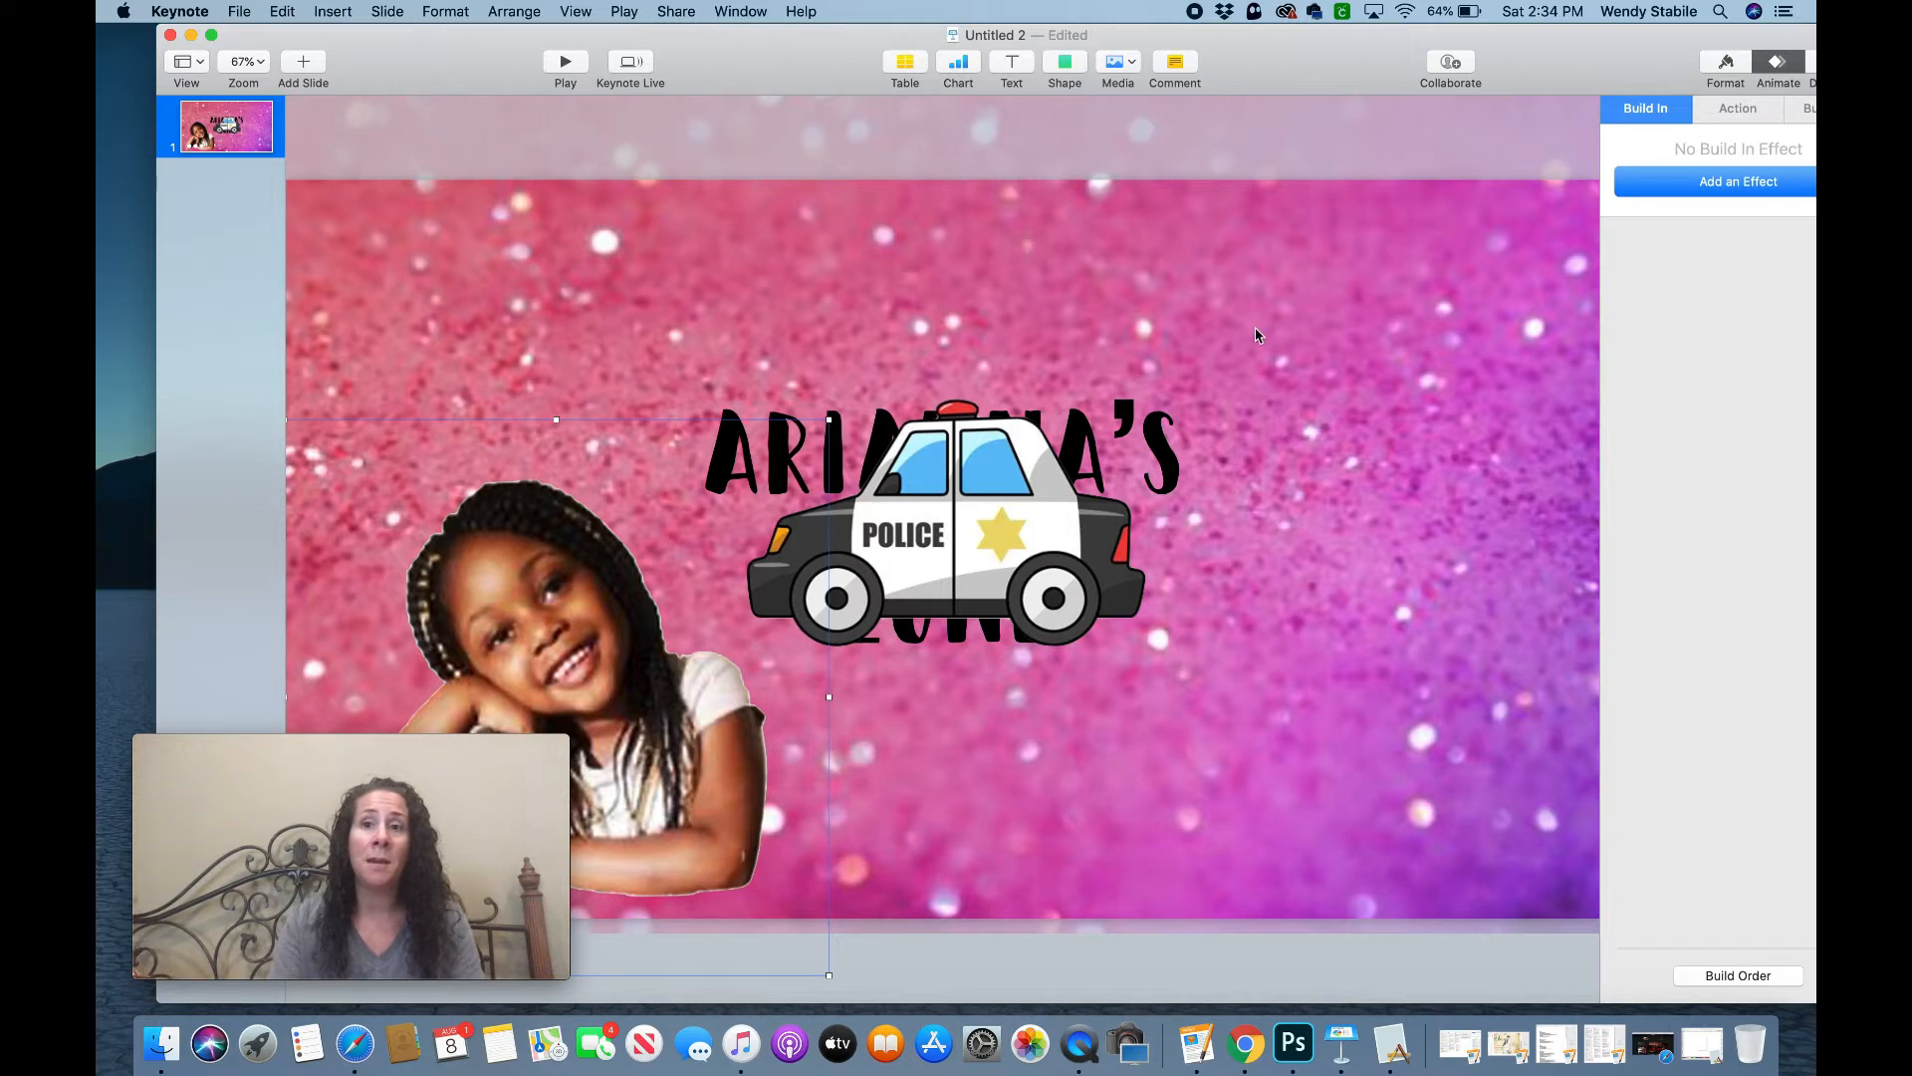
- Enlarge the police car and center it over the title text
drag(1351, 60, 1320, 59)
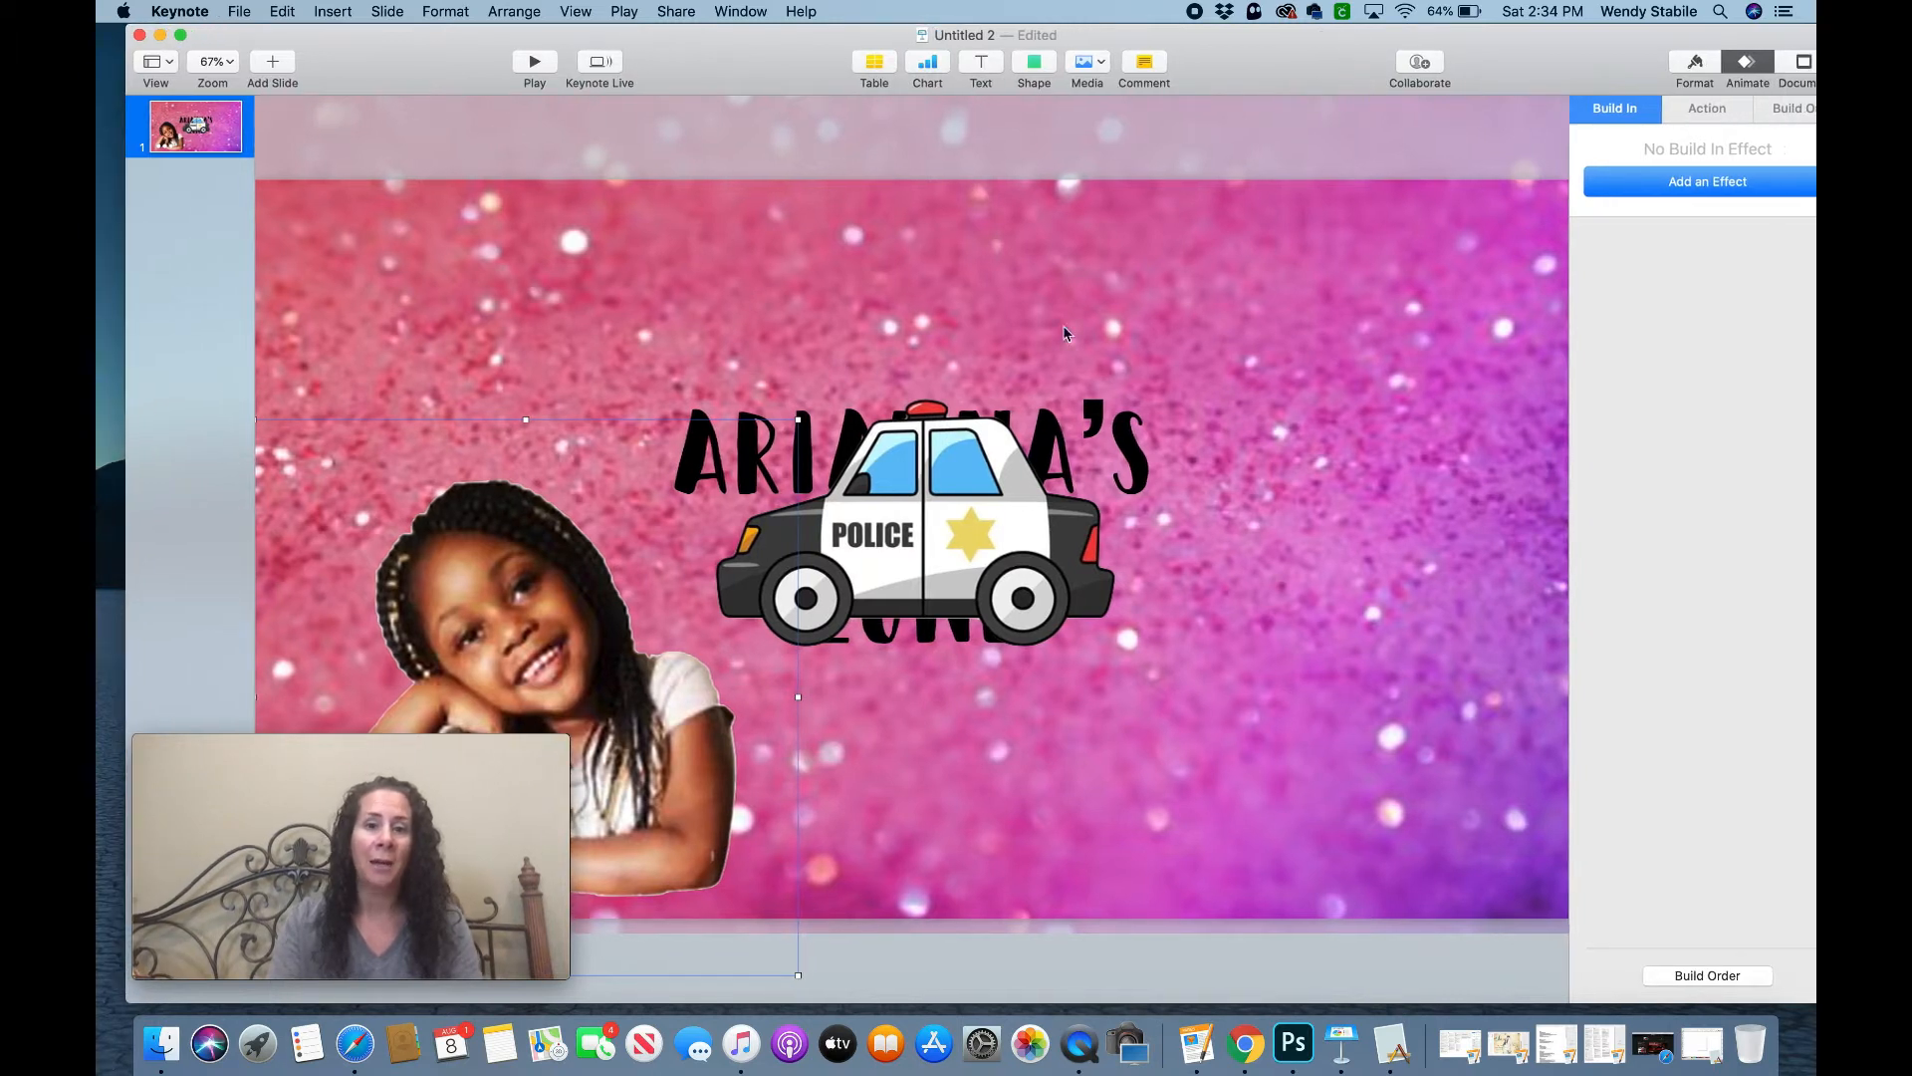
click(986, 541)
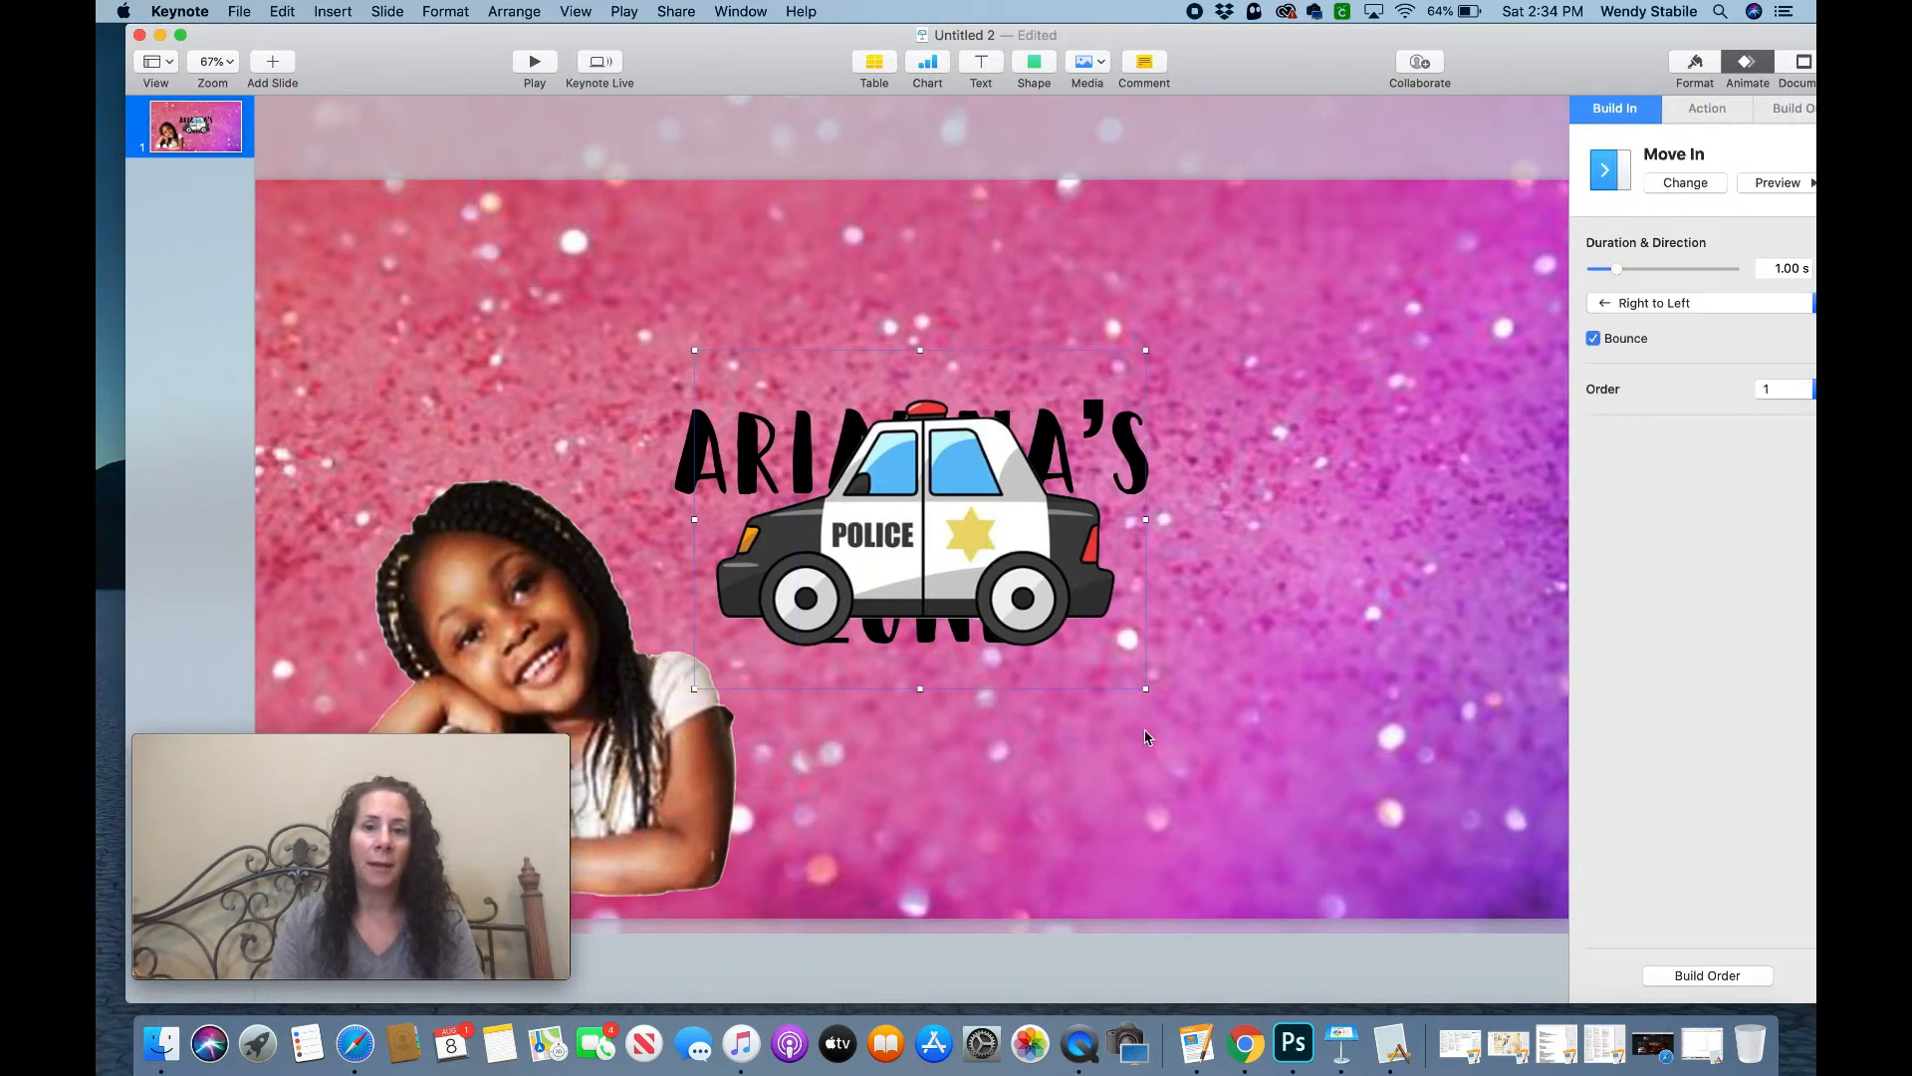
click(1145, 687)
mouse_move(1144, 688)
mouse_down()
mouse_move(1199, 726)
mouse_move(1132, 696)
mouse_up()
click(1000, 609)
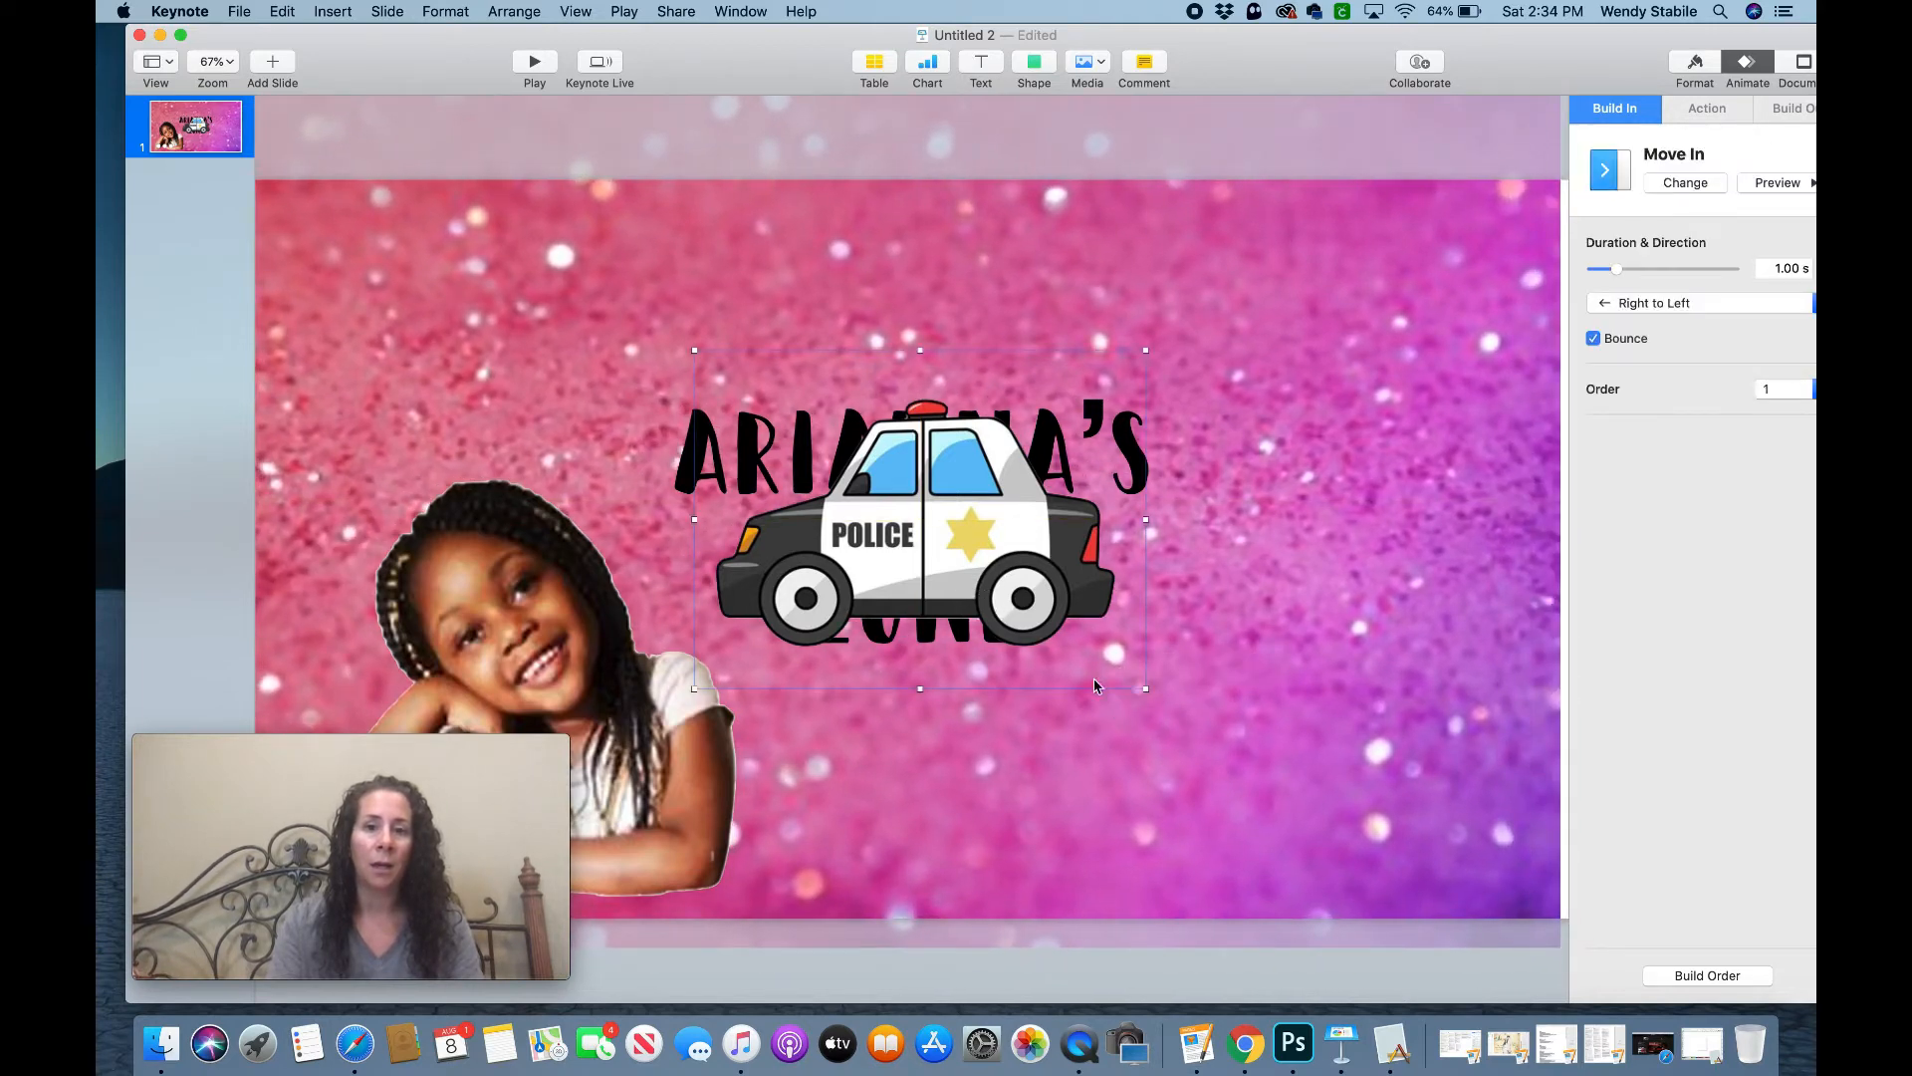
drag(1144, 687, 1340, 841)
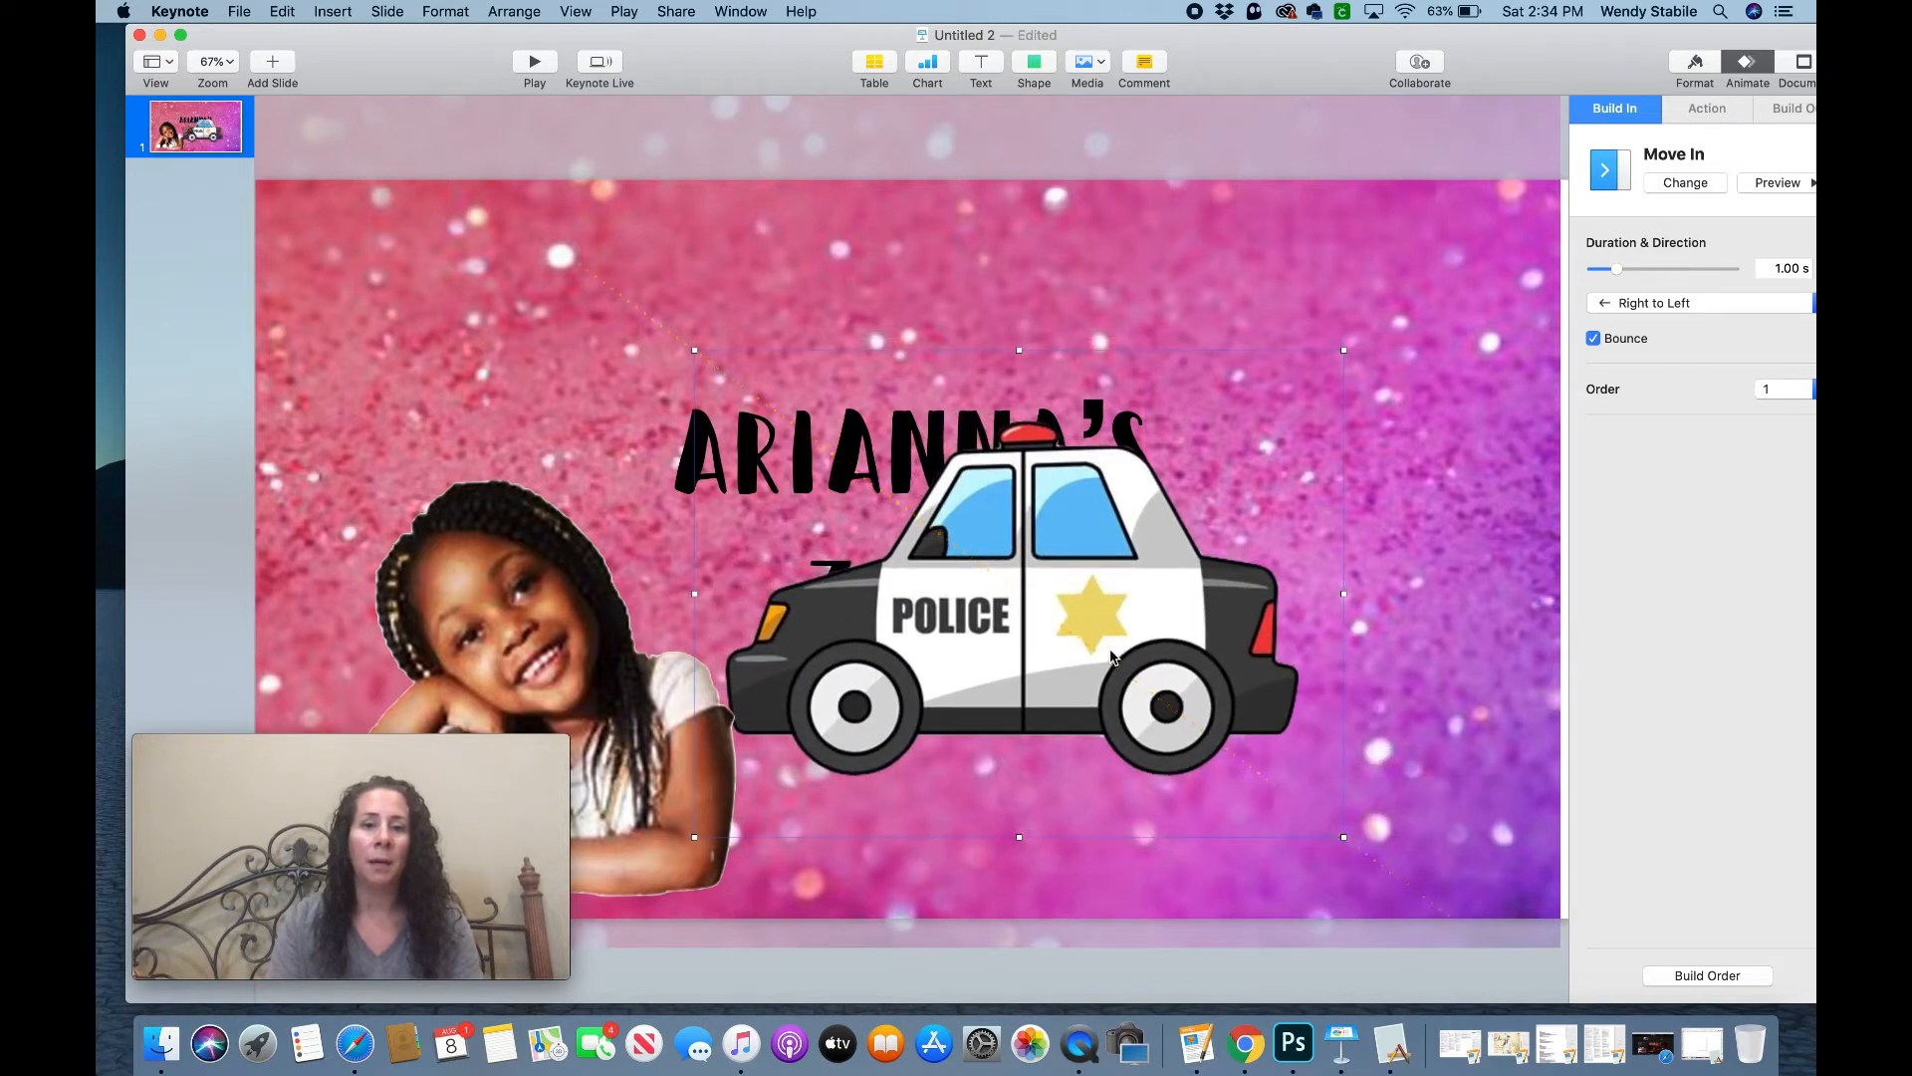
drag(1108, 660, 1057, 560)
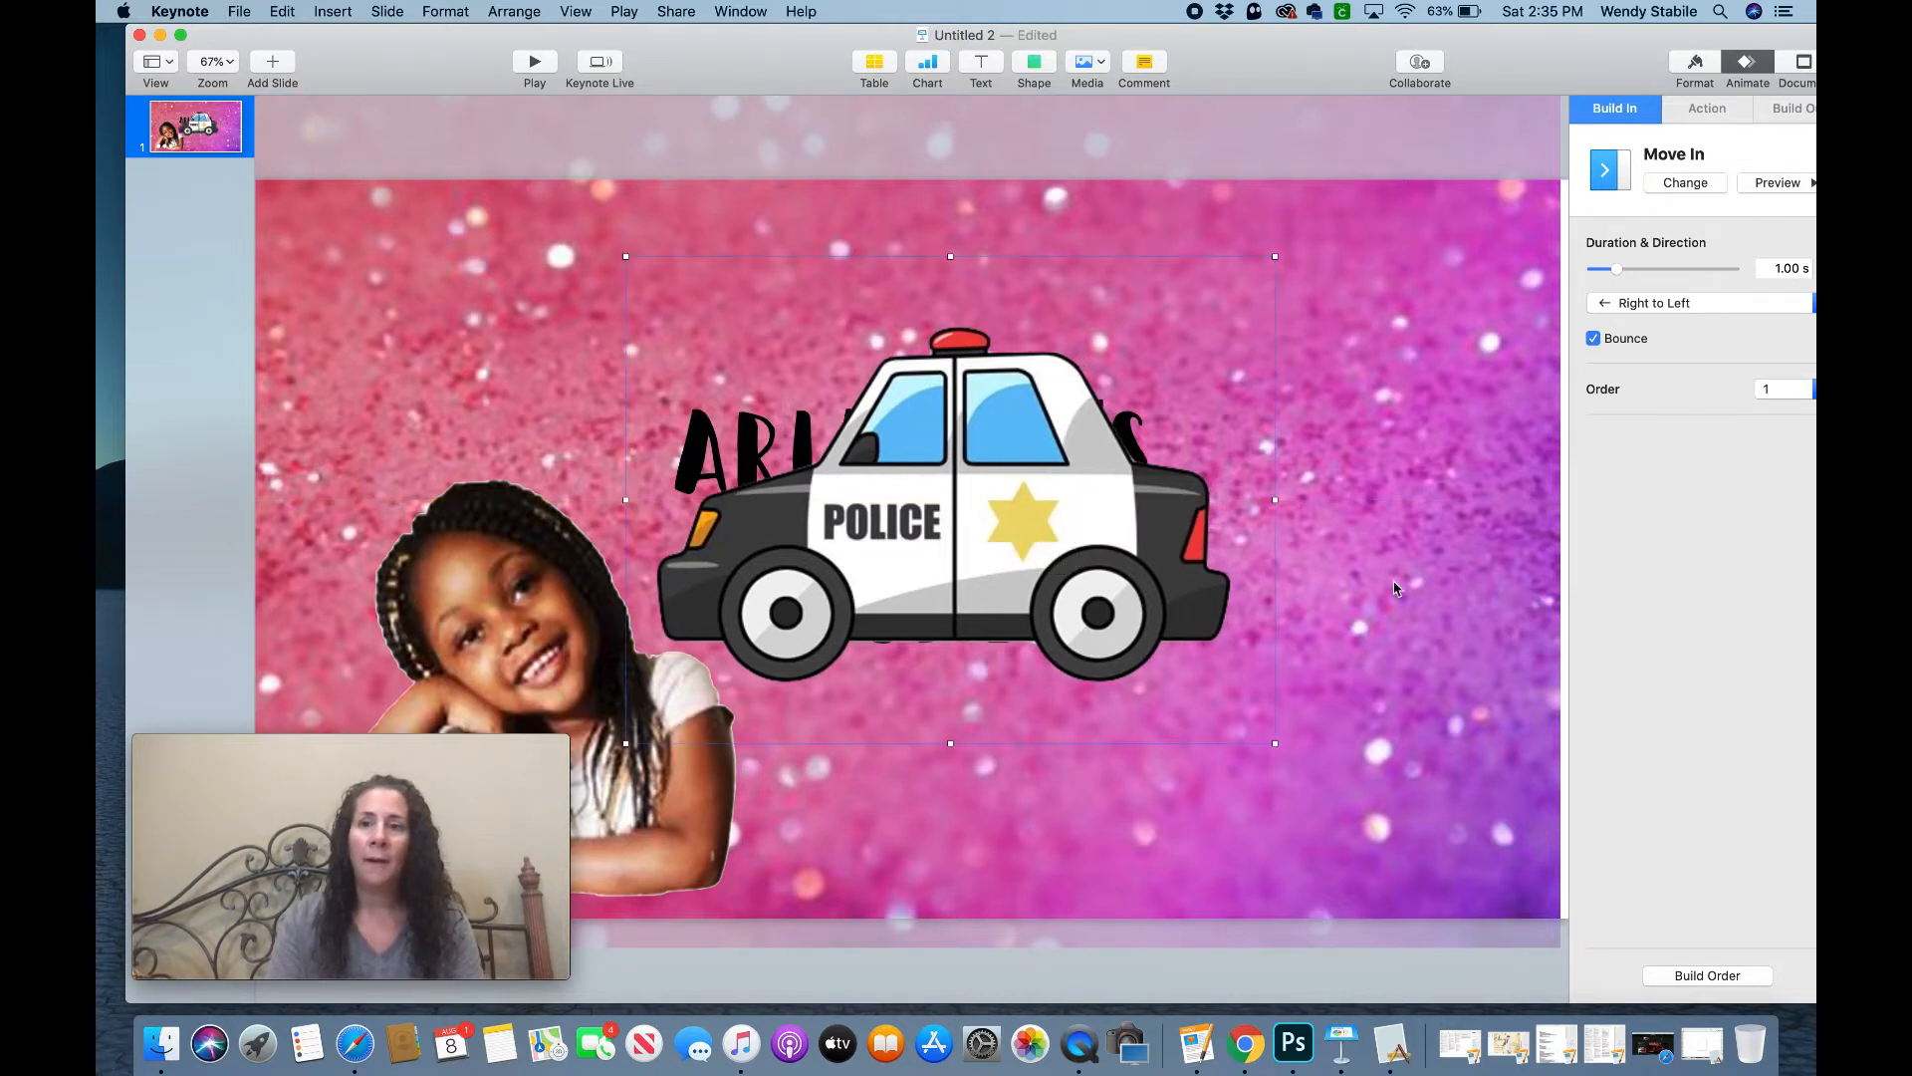
- Review the action effects available for the police car and the direction options of its Move In build, keeping Right to Left
drag(1535, 57, 1505, 55)
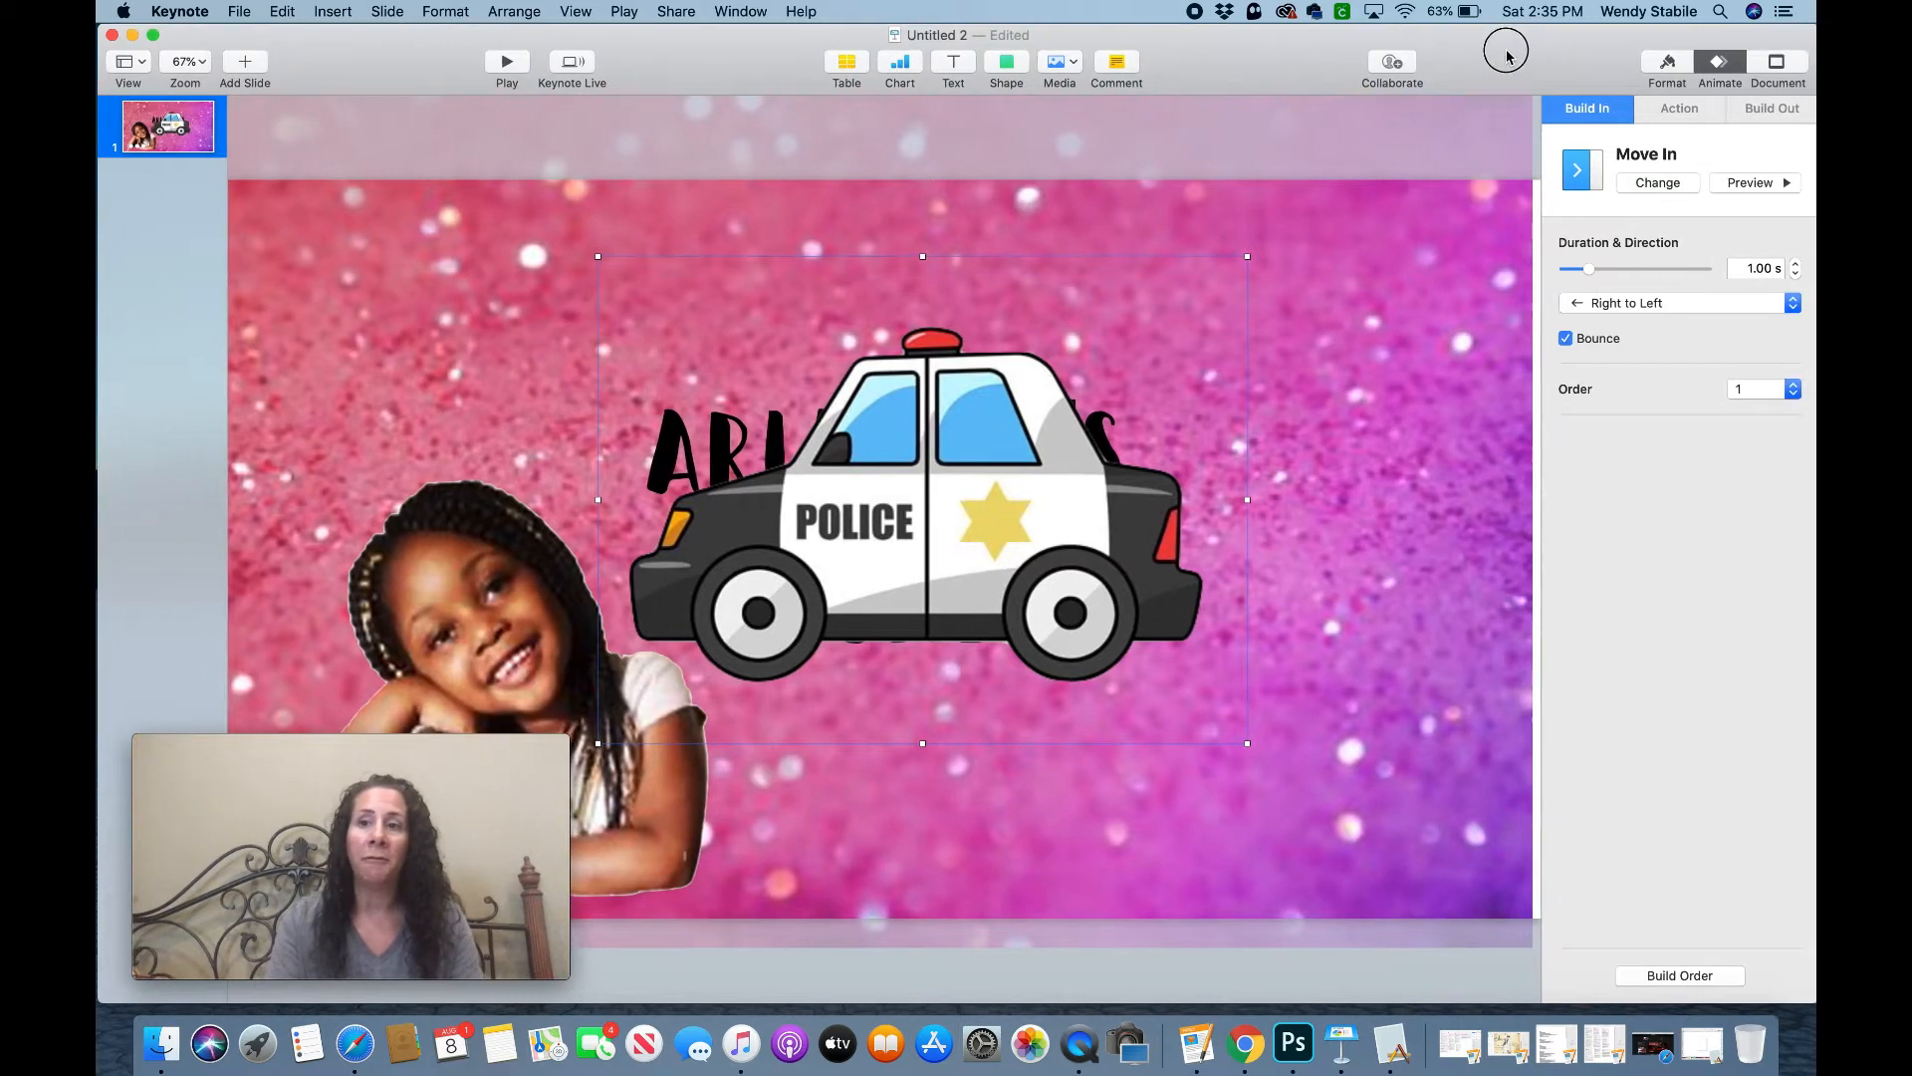
click(1675, 112)
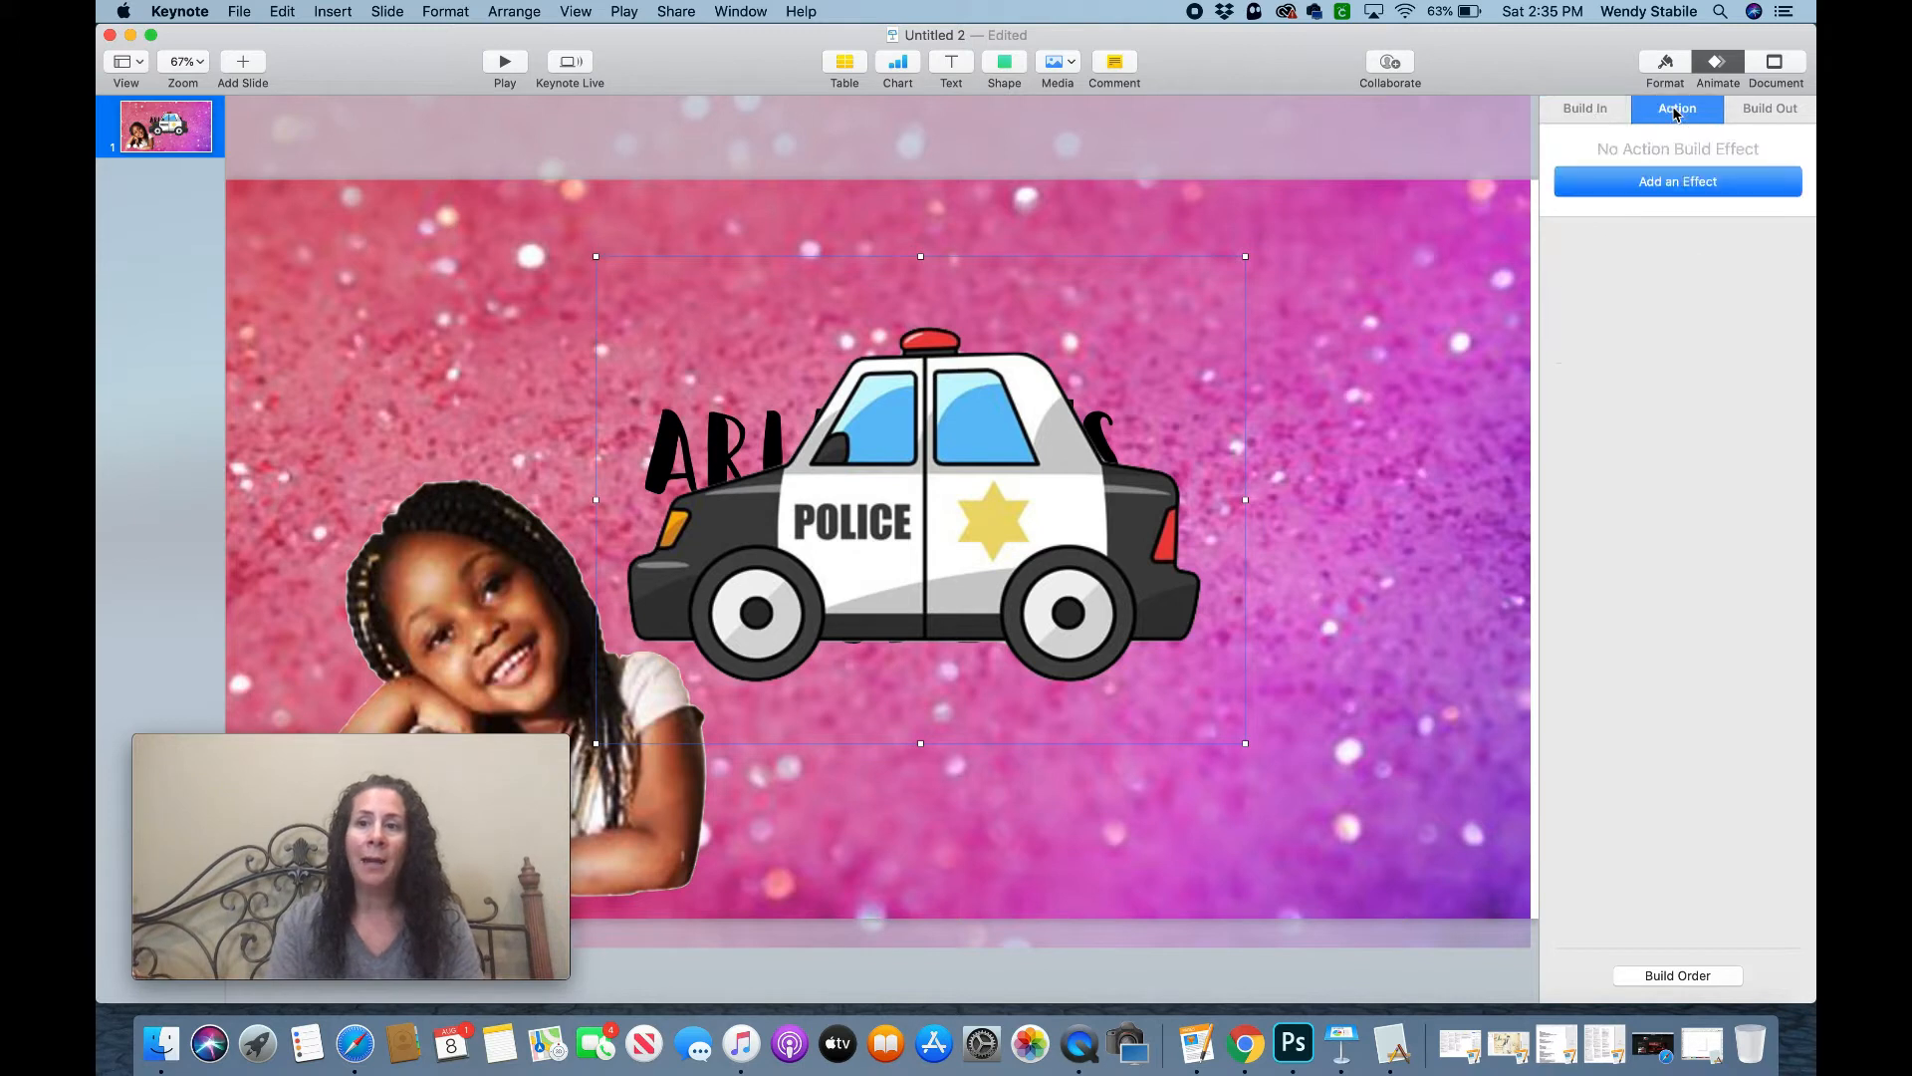
click(1690, 190)
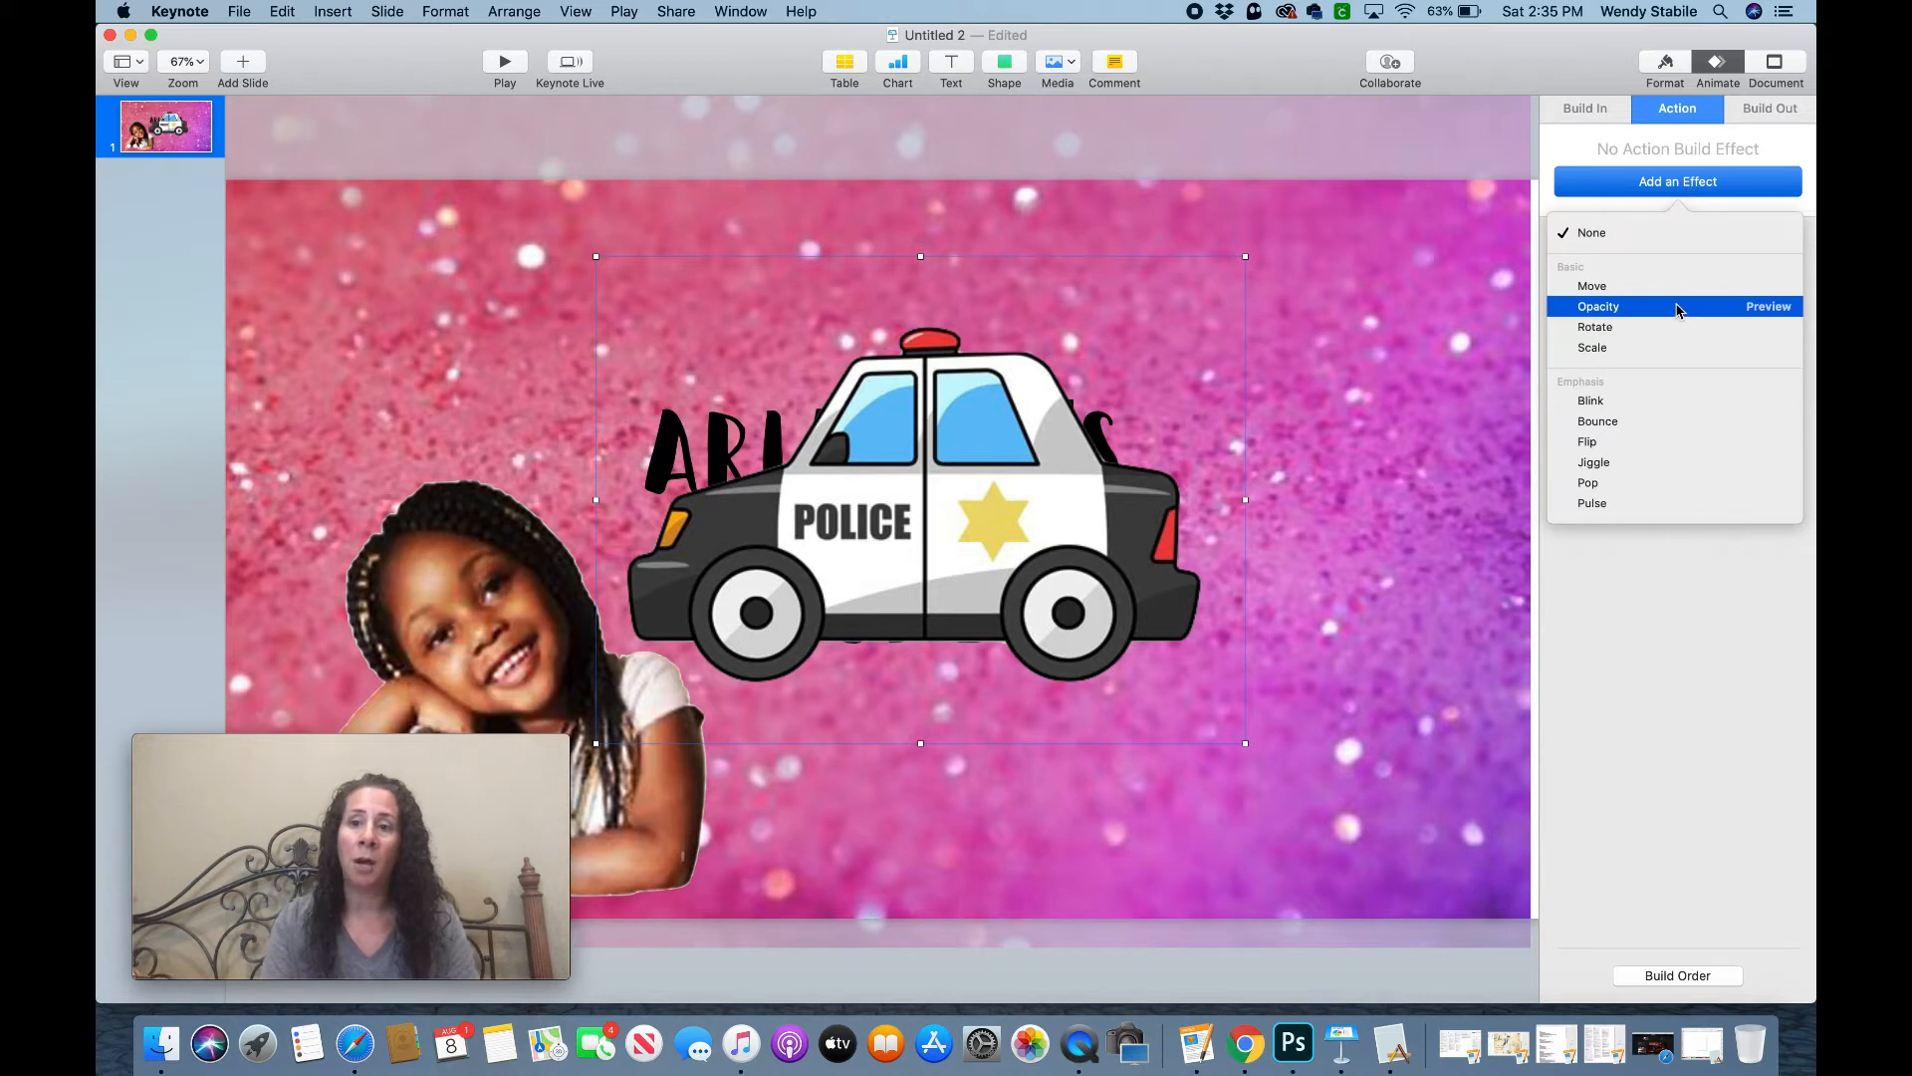
click(1594, 117)
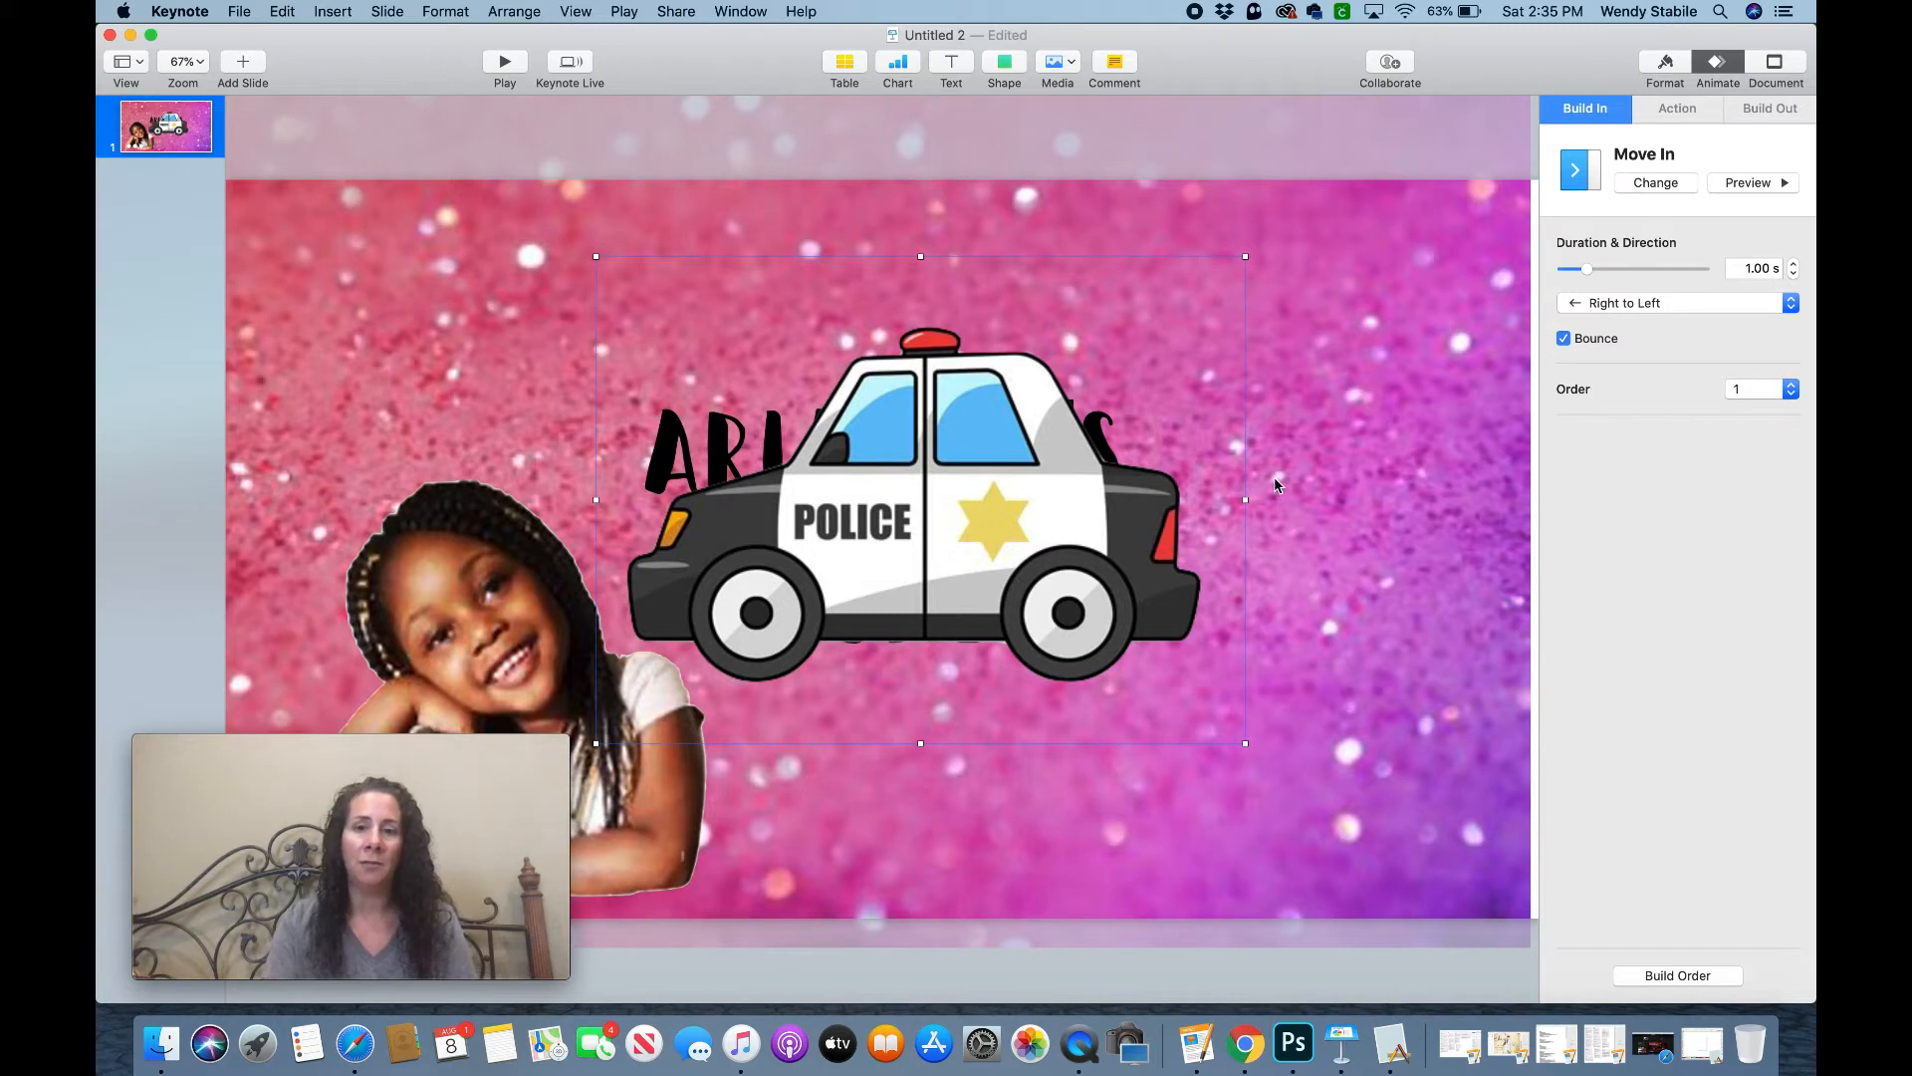
click(1792, 314)
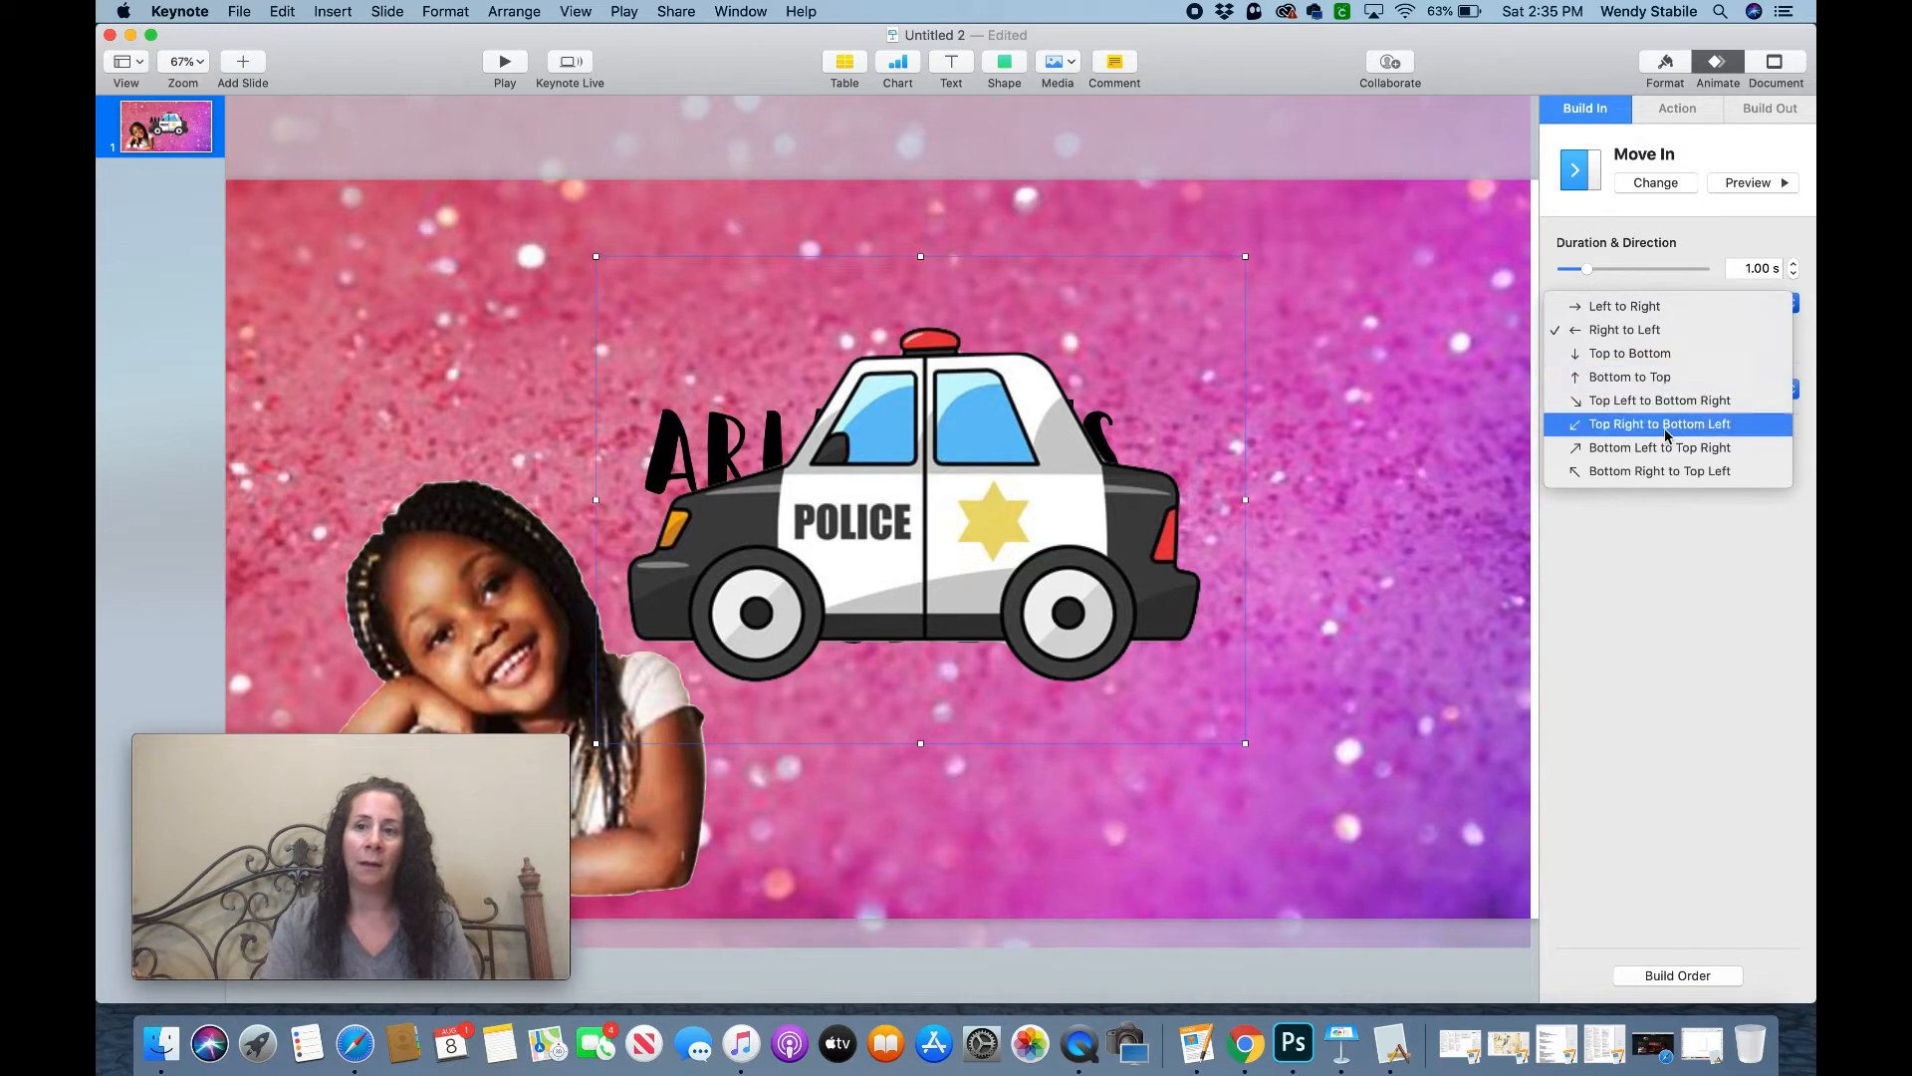
click(1748, 330)
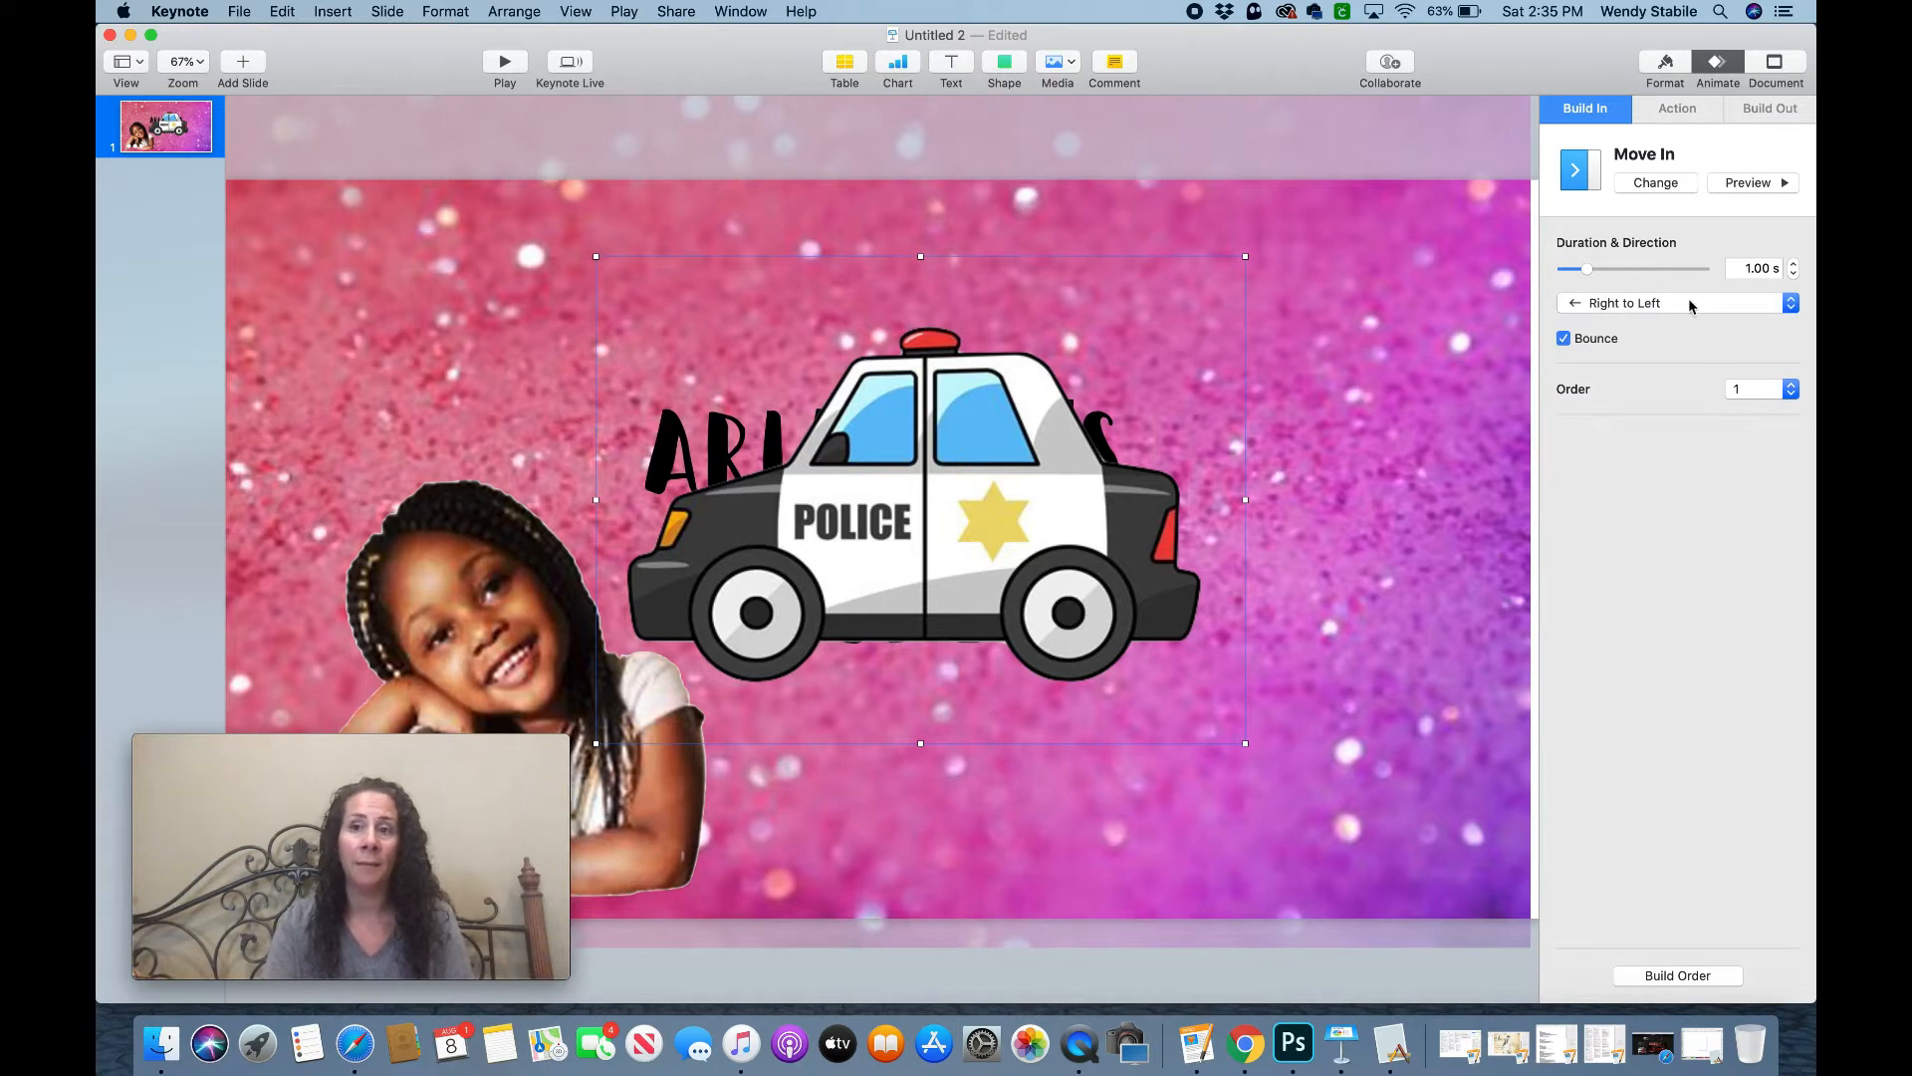
- Try the Twirl build-in effect on the police car and switch it back to Move In
click(1670, 184)
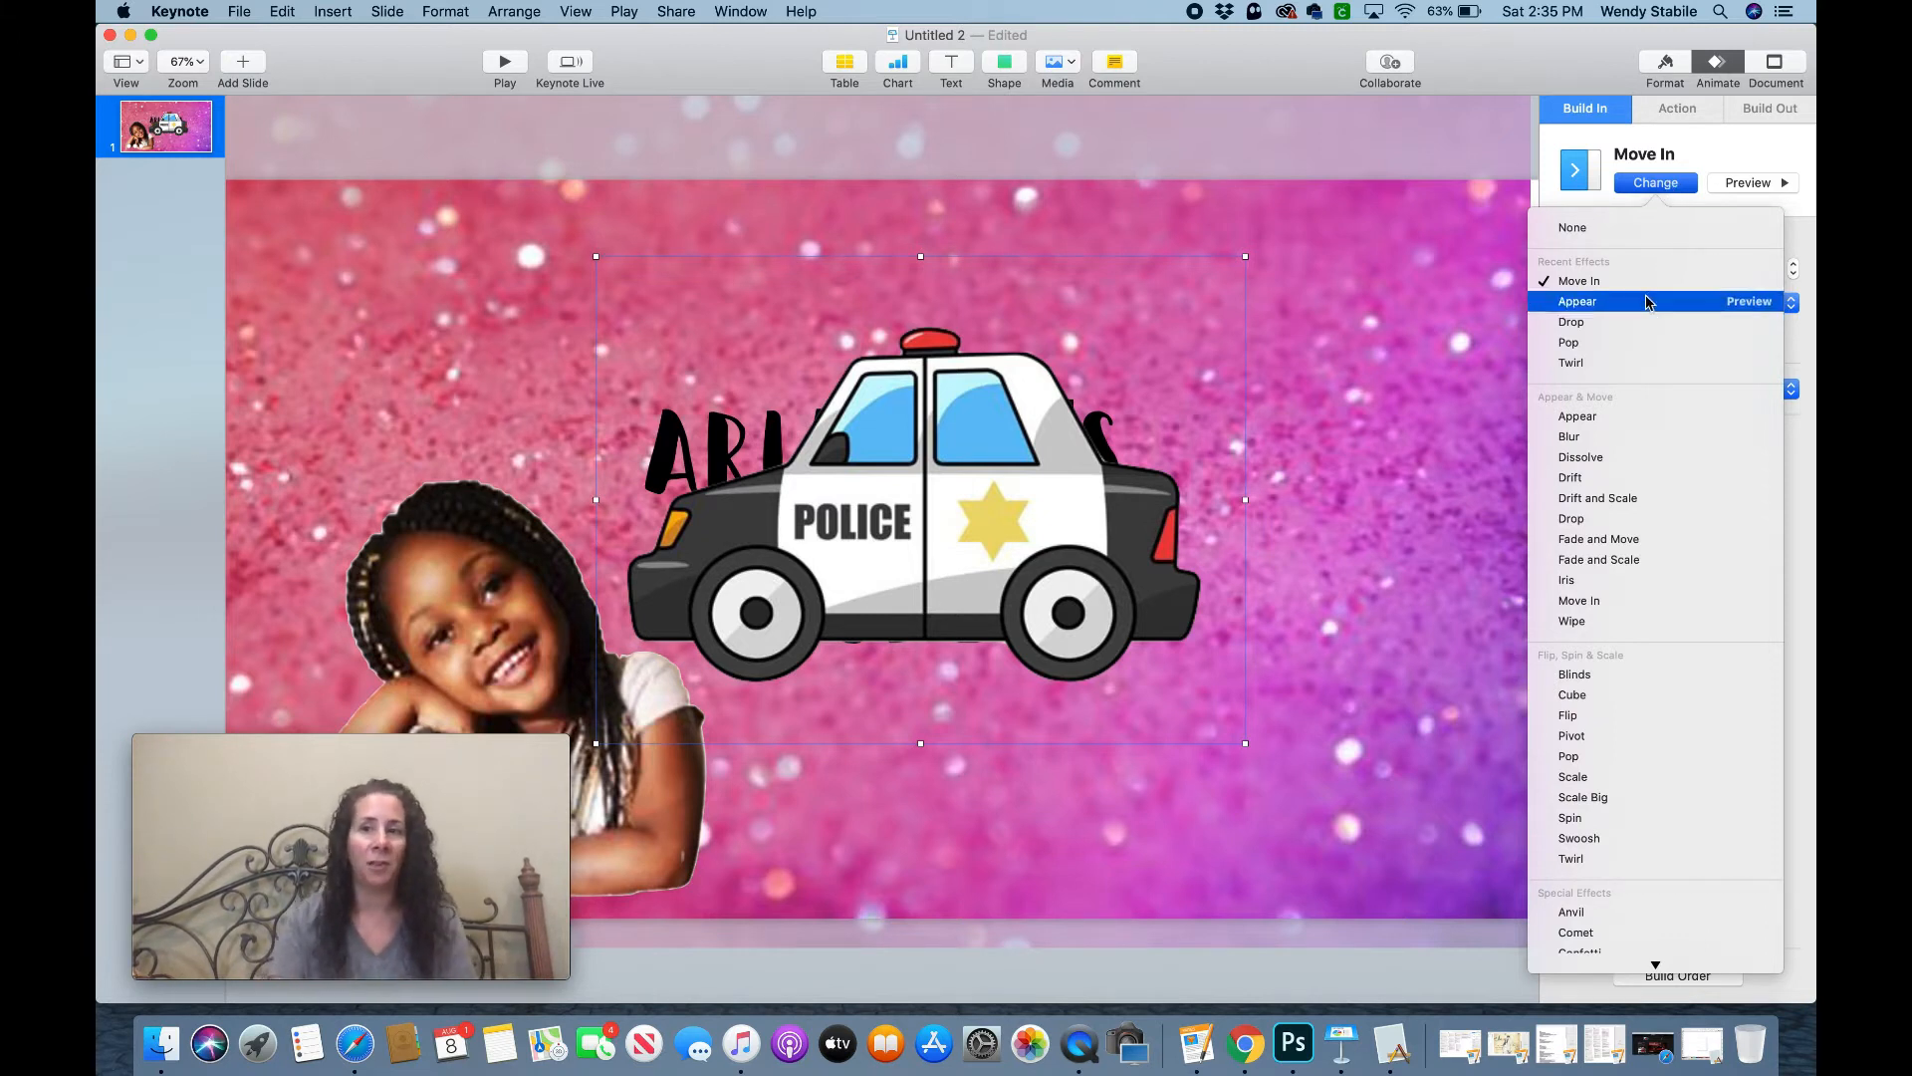
click(1609, 365)
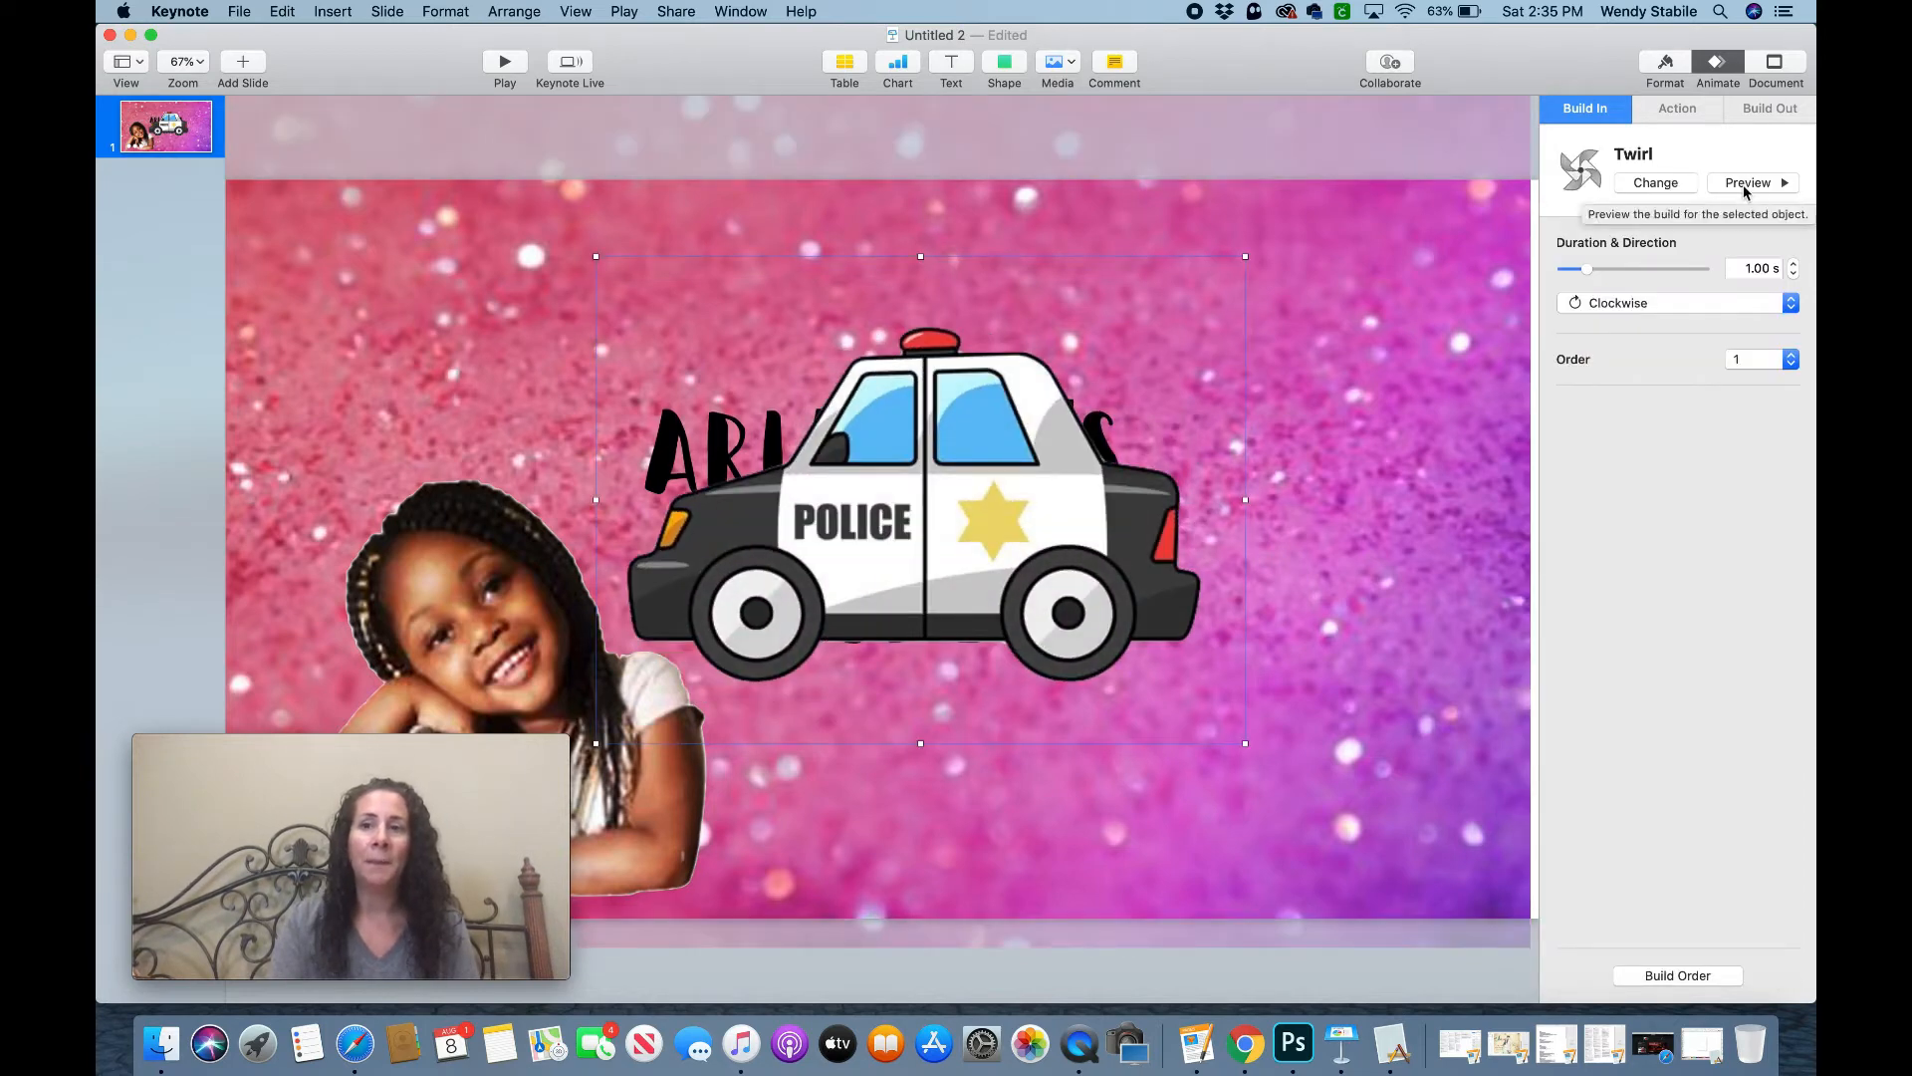
click(1656, 183)
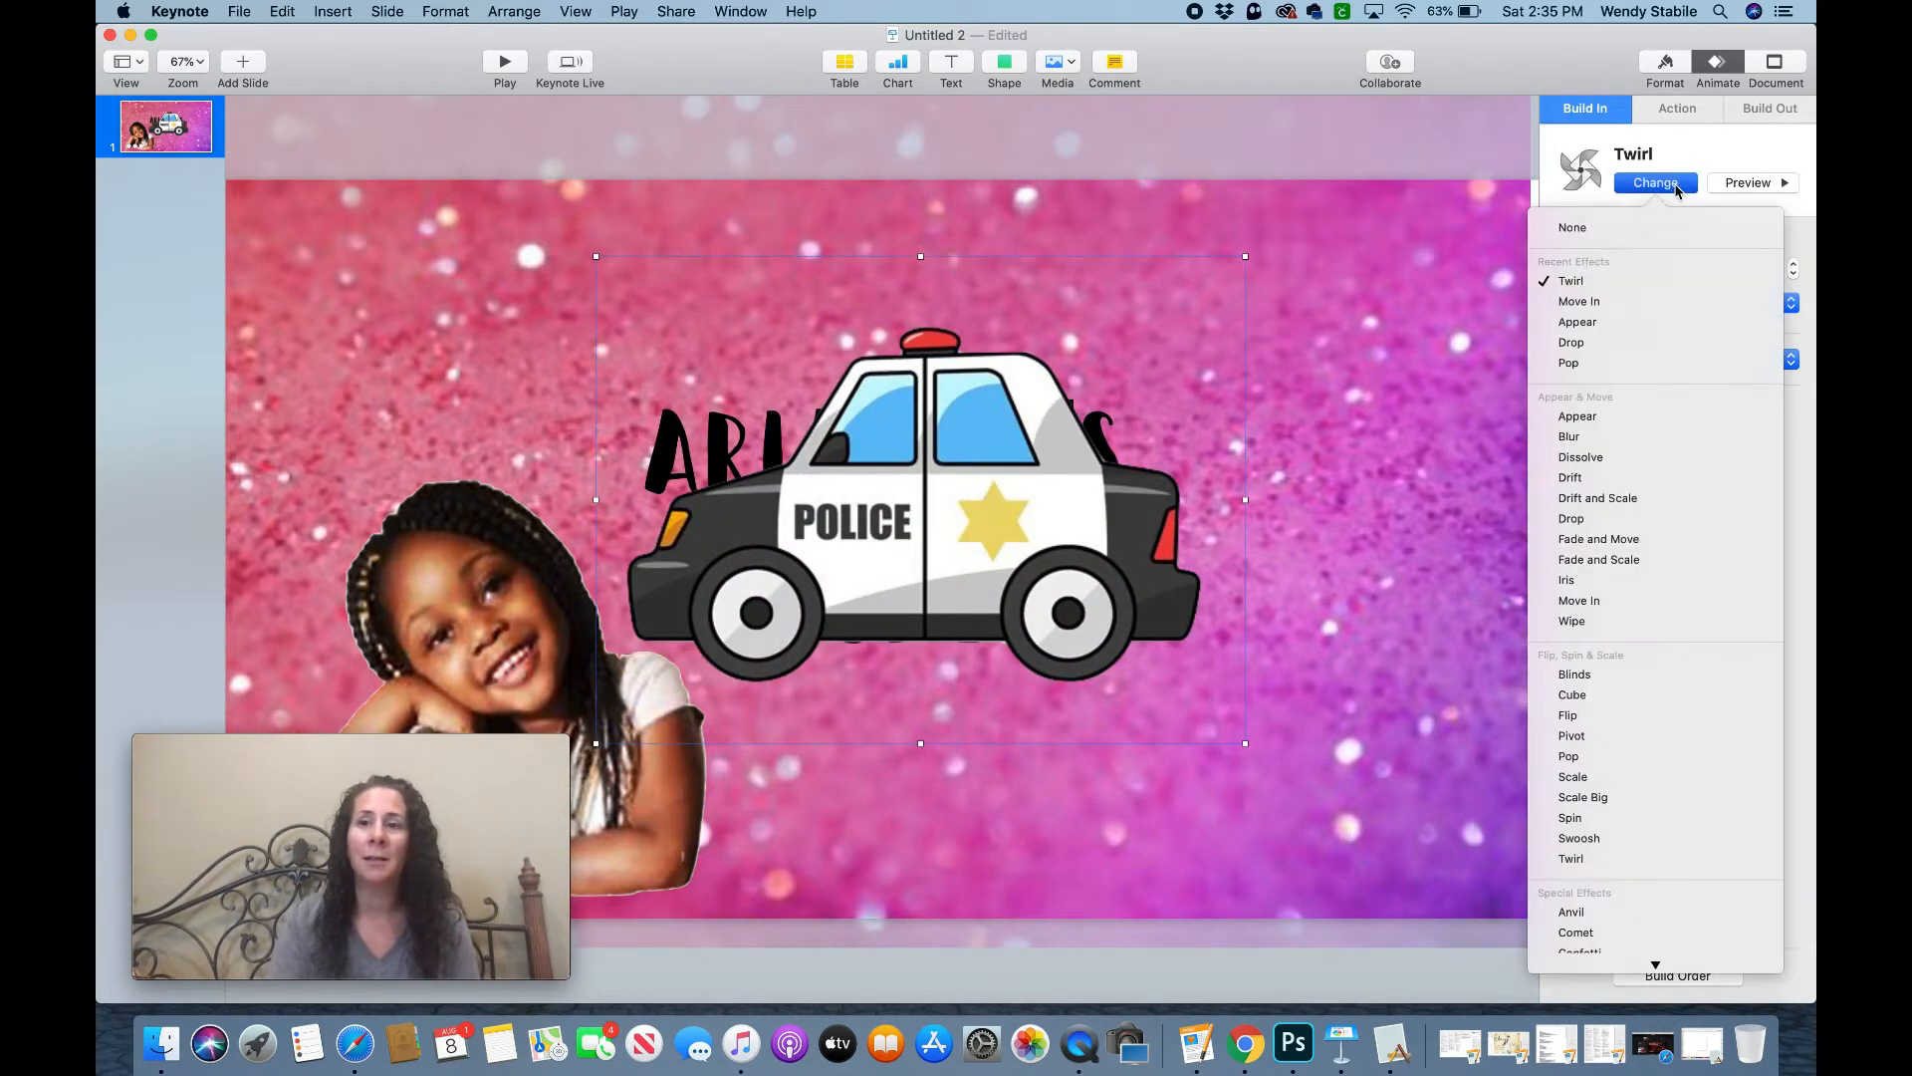
click(1643, 302)
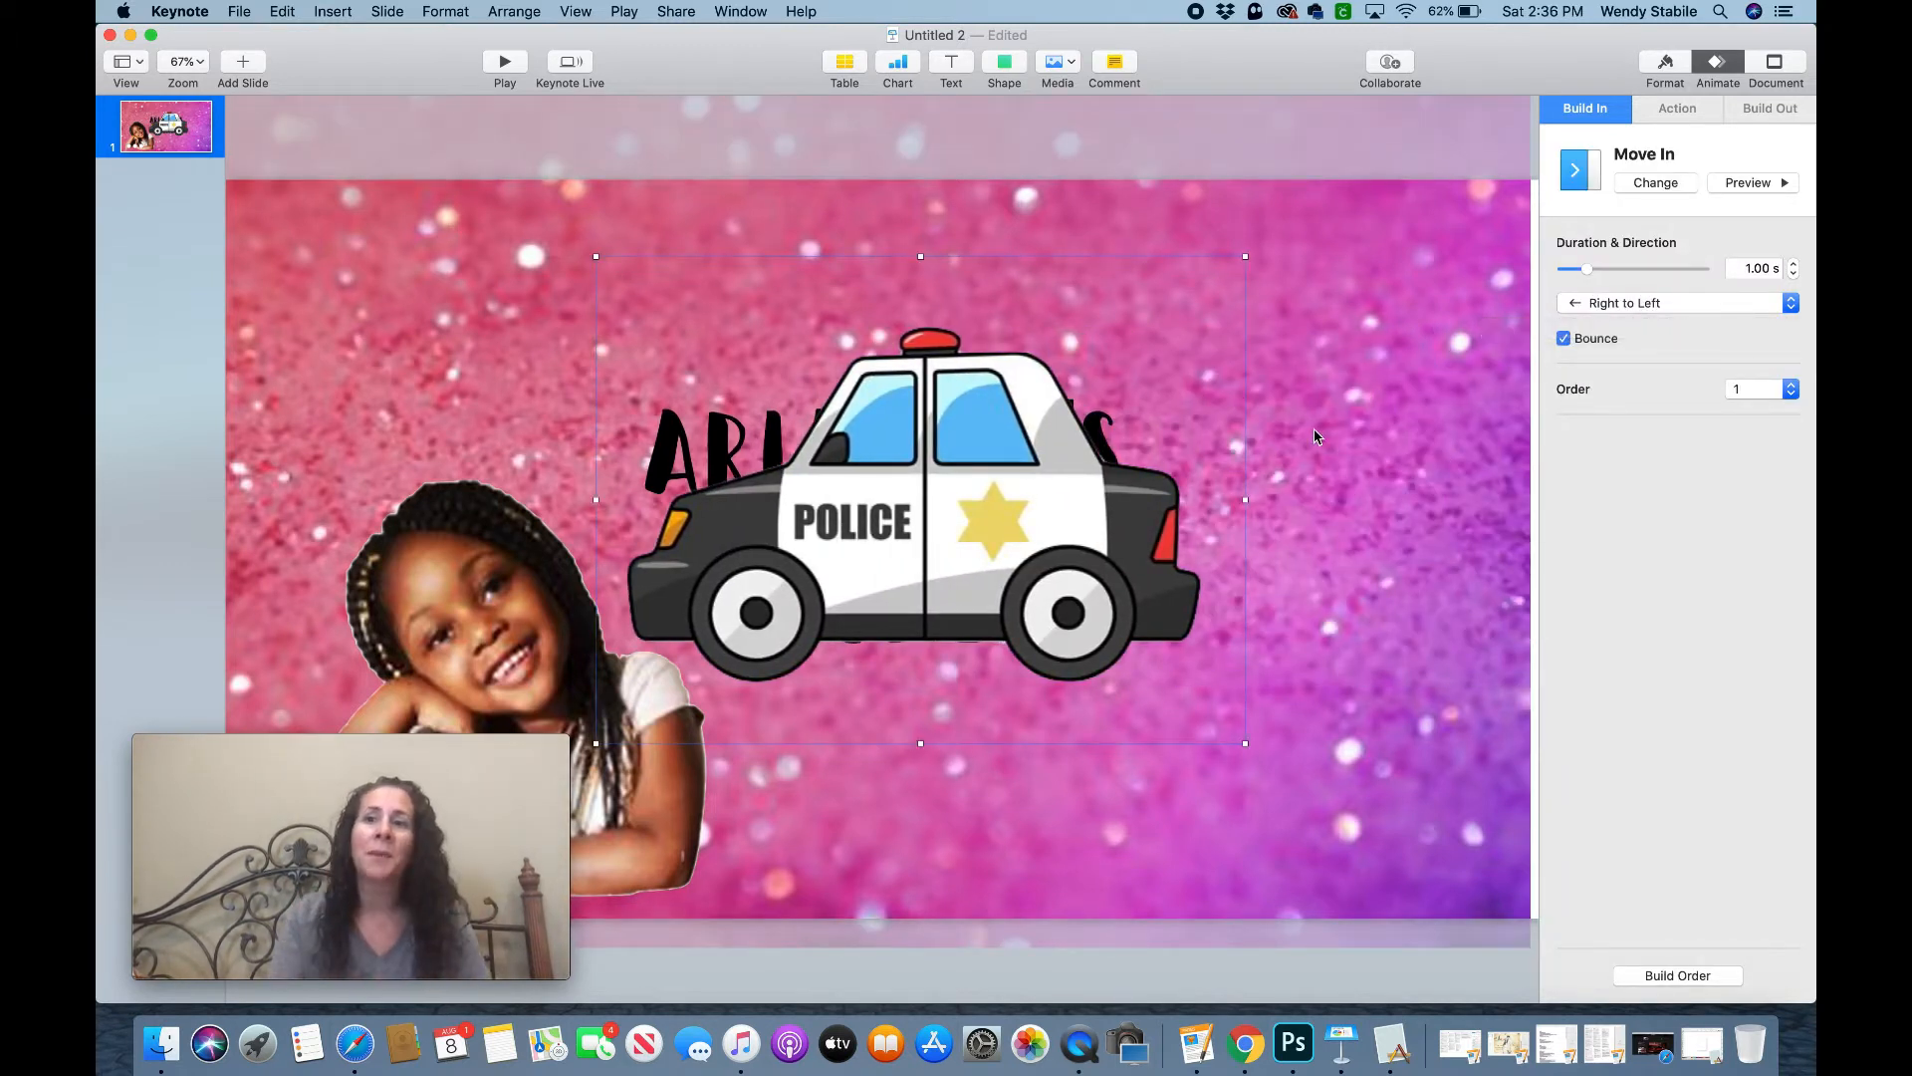
- Try the Pop action effect on the police car and remove it by choosing None
click(1658, 115)
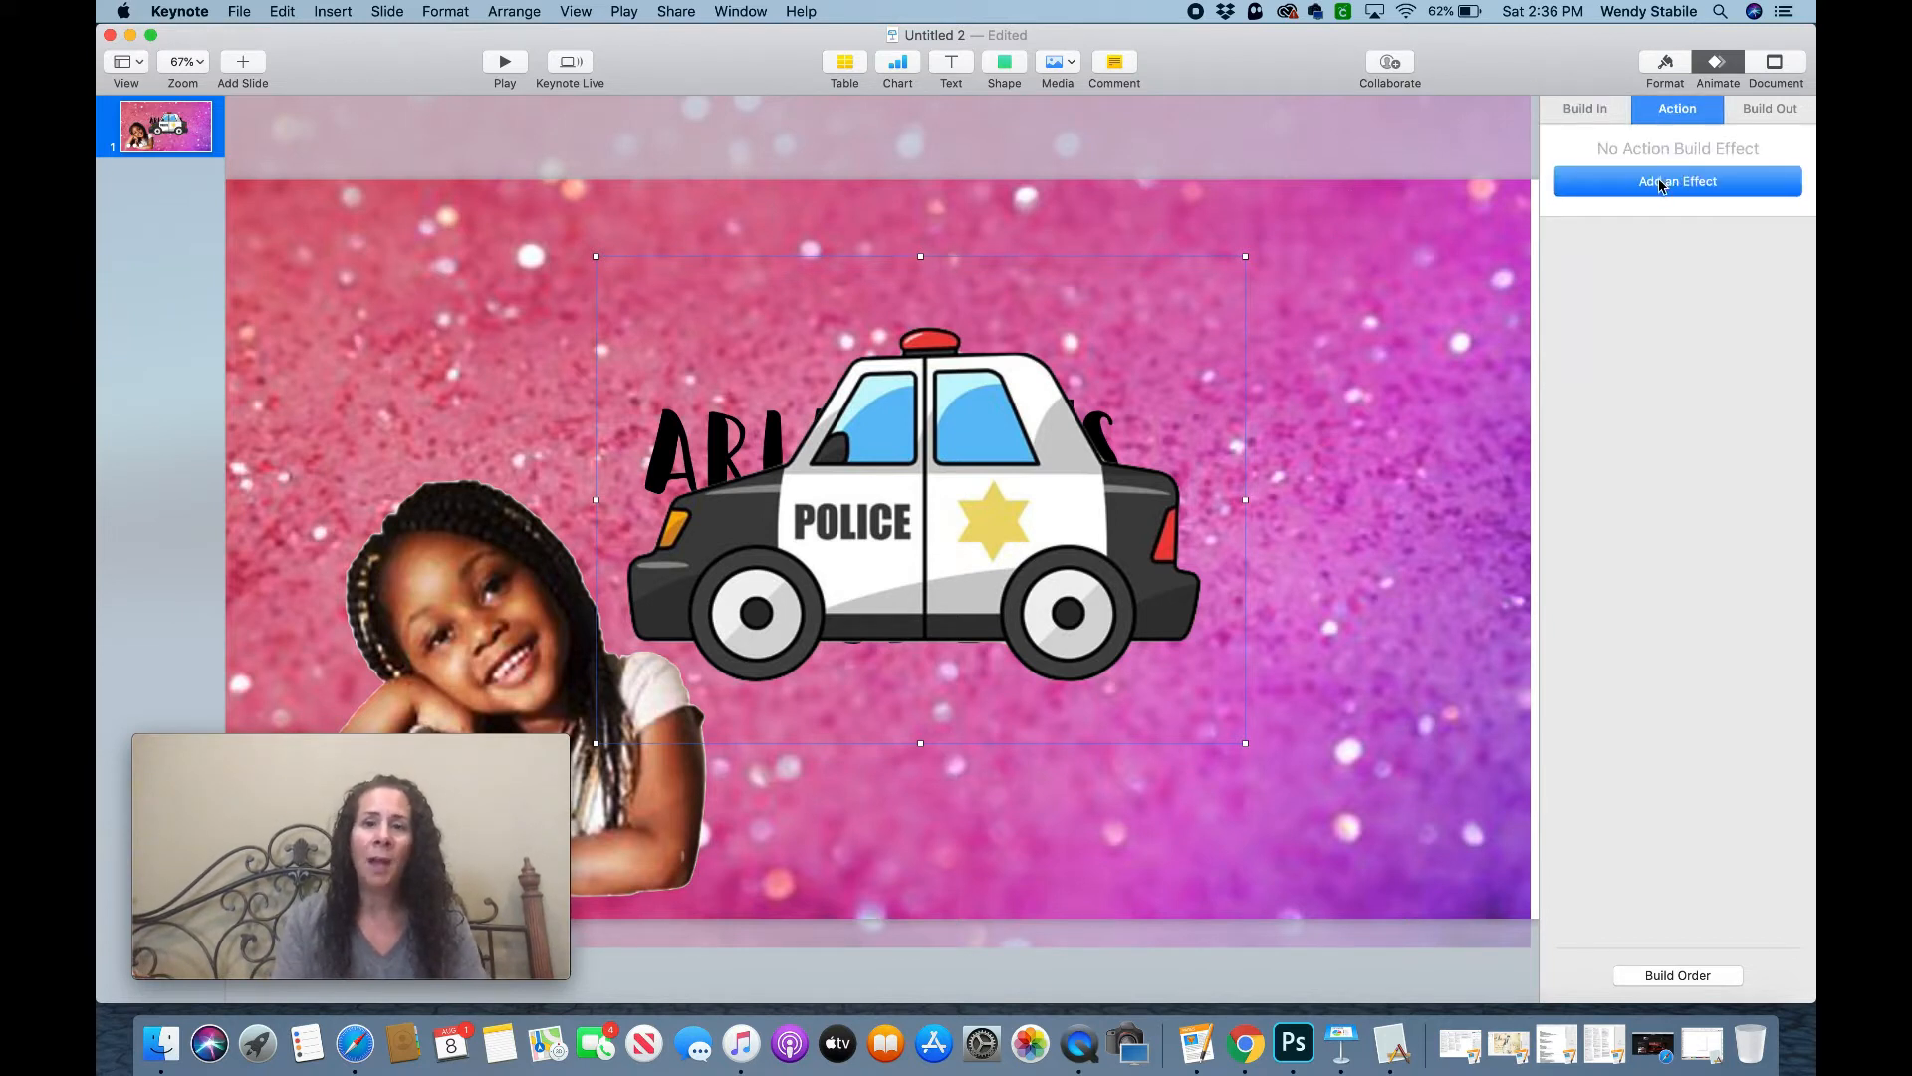
click(1661, 185)
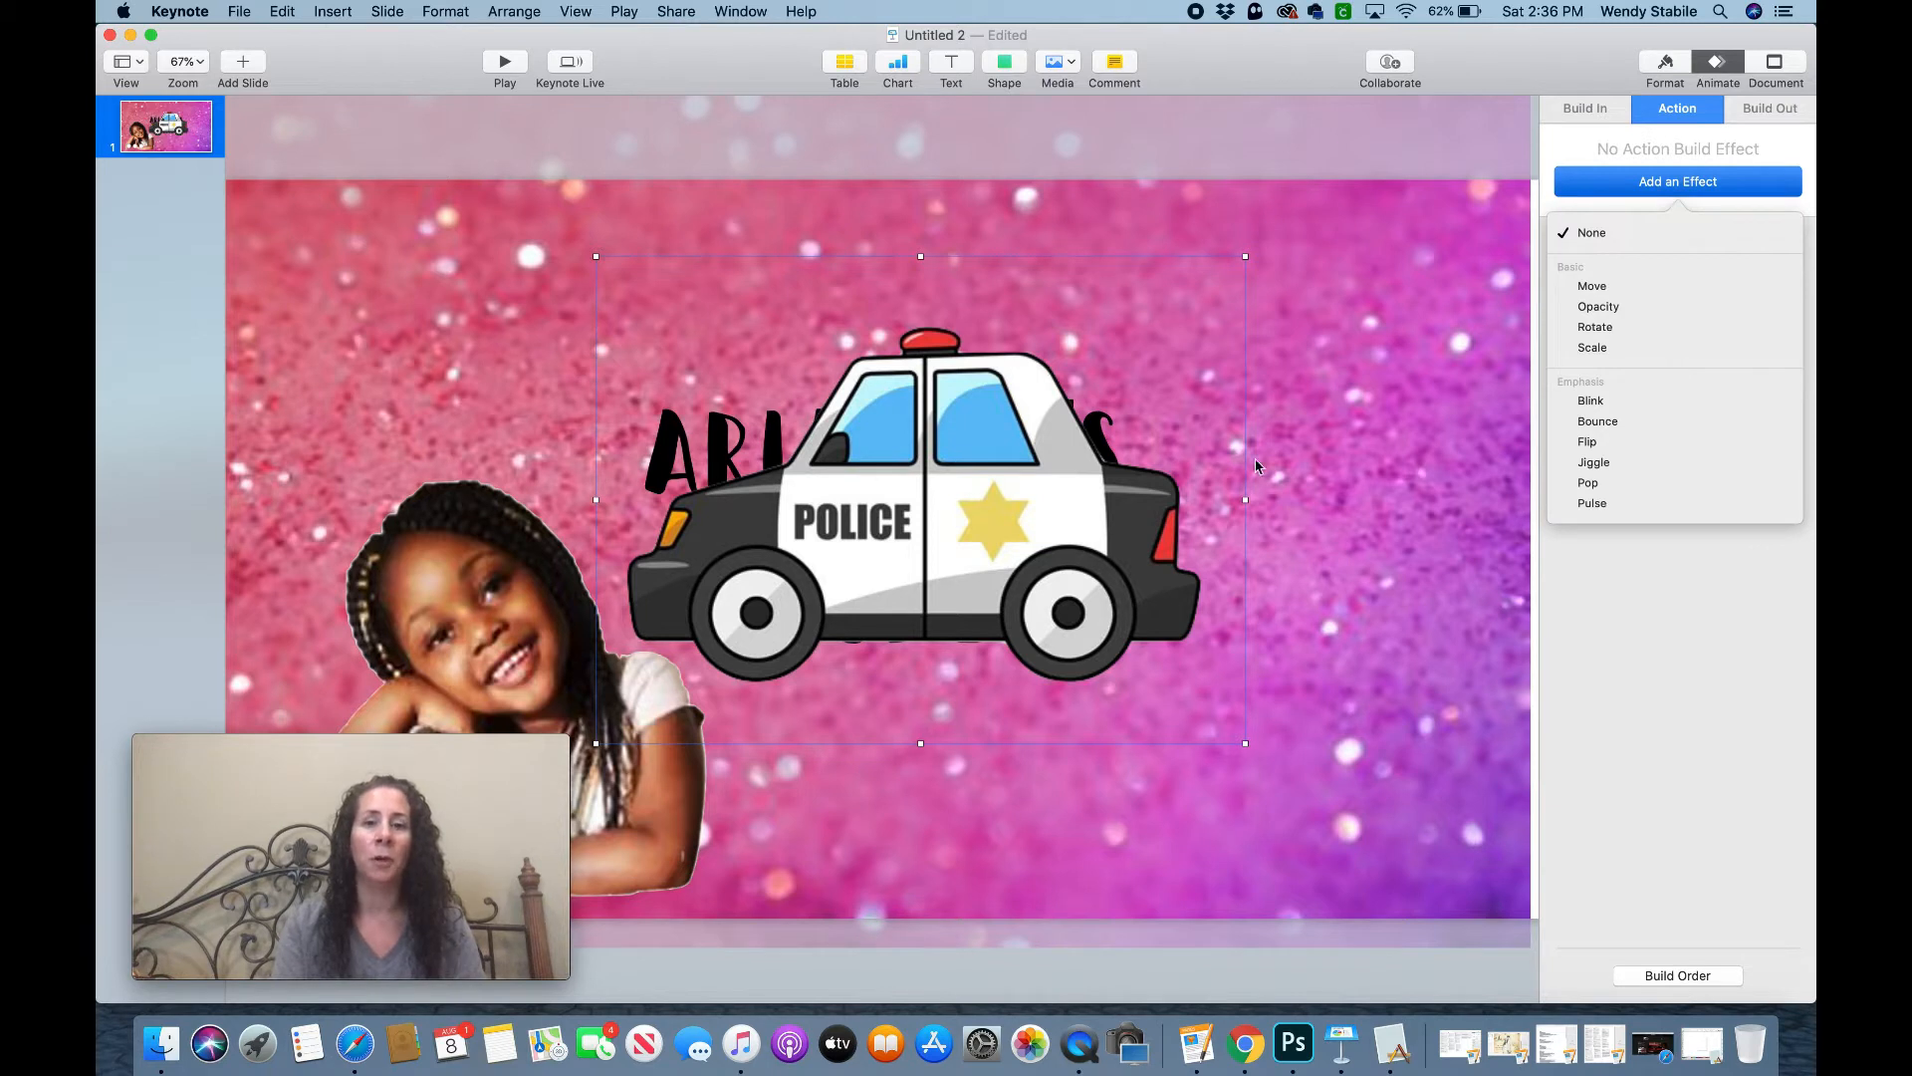
click(1607, 488)
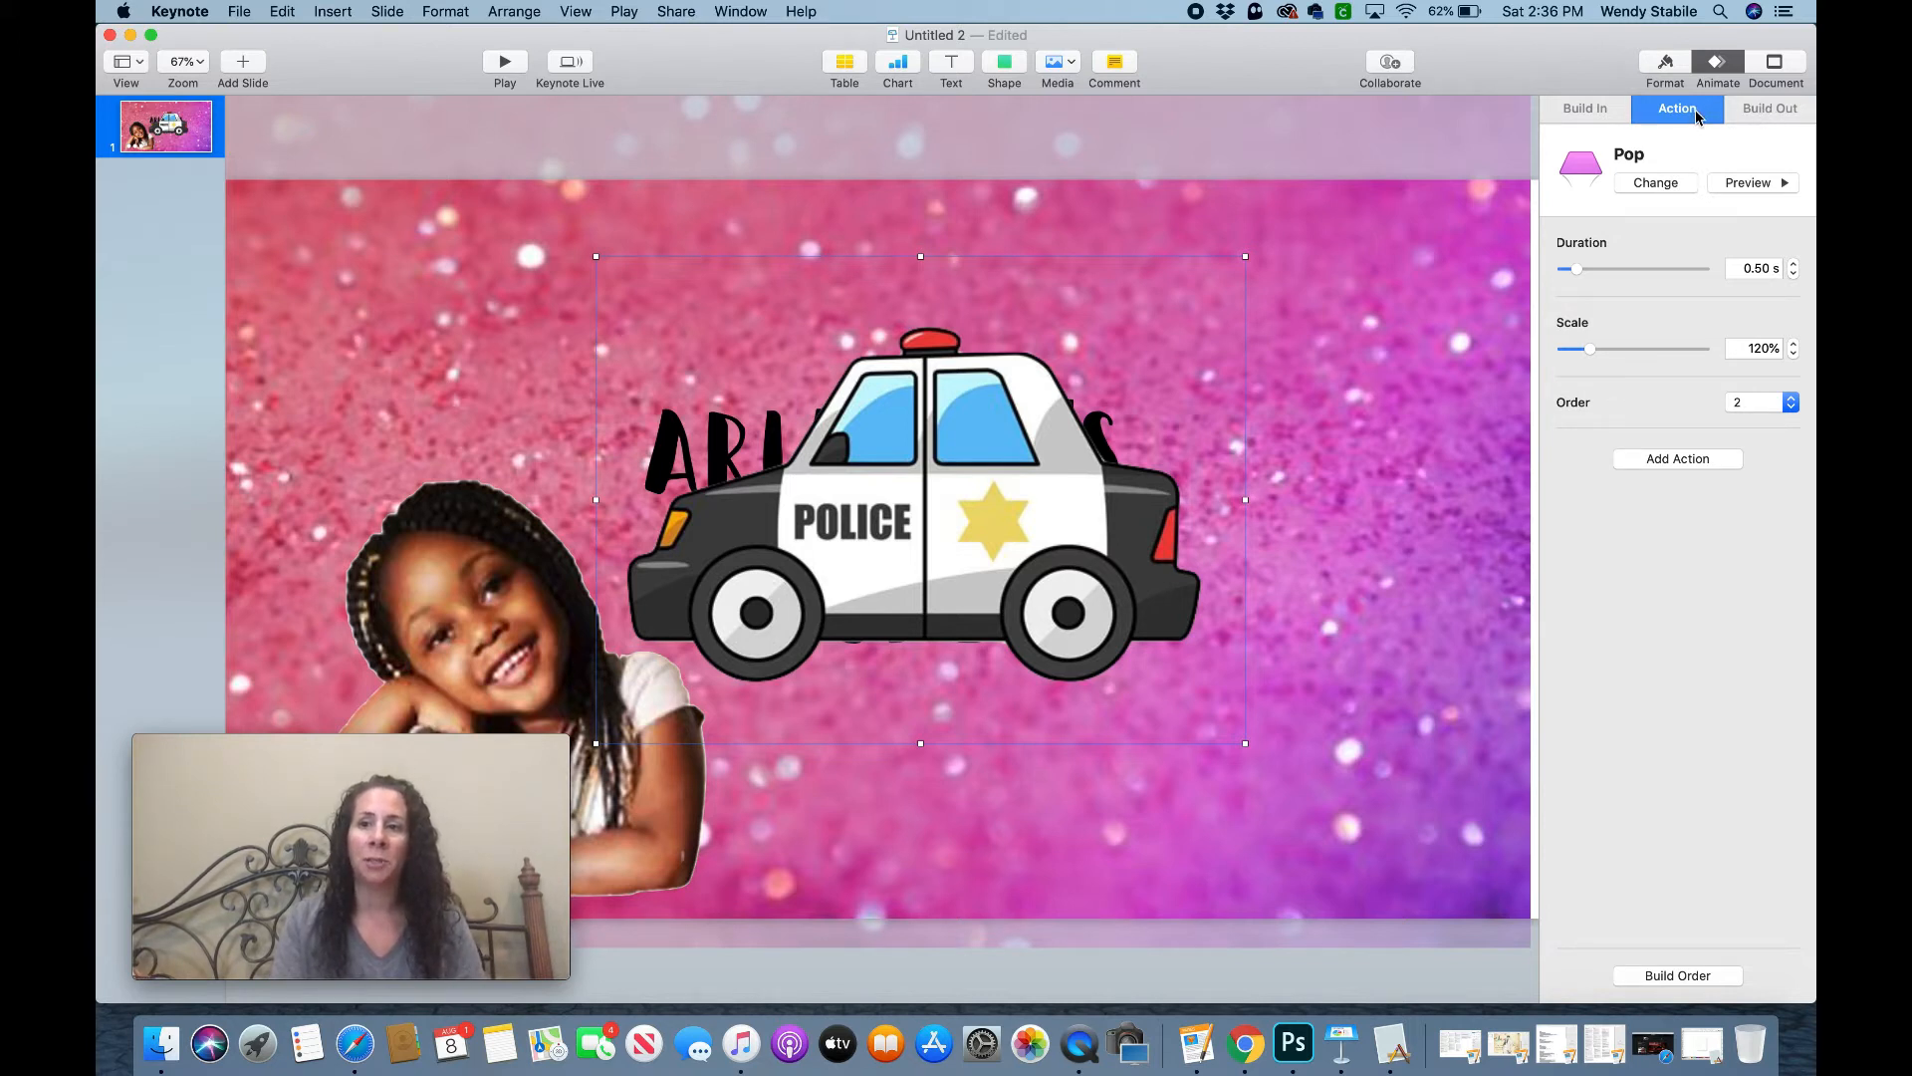
click(1653, 187)
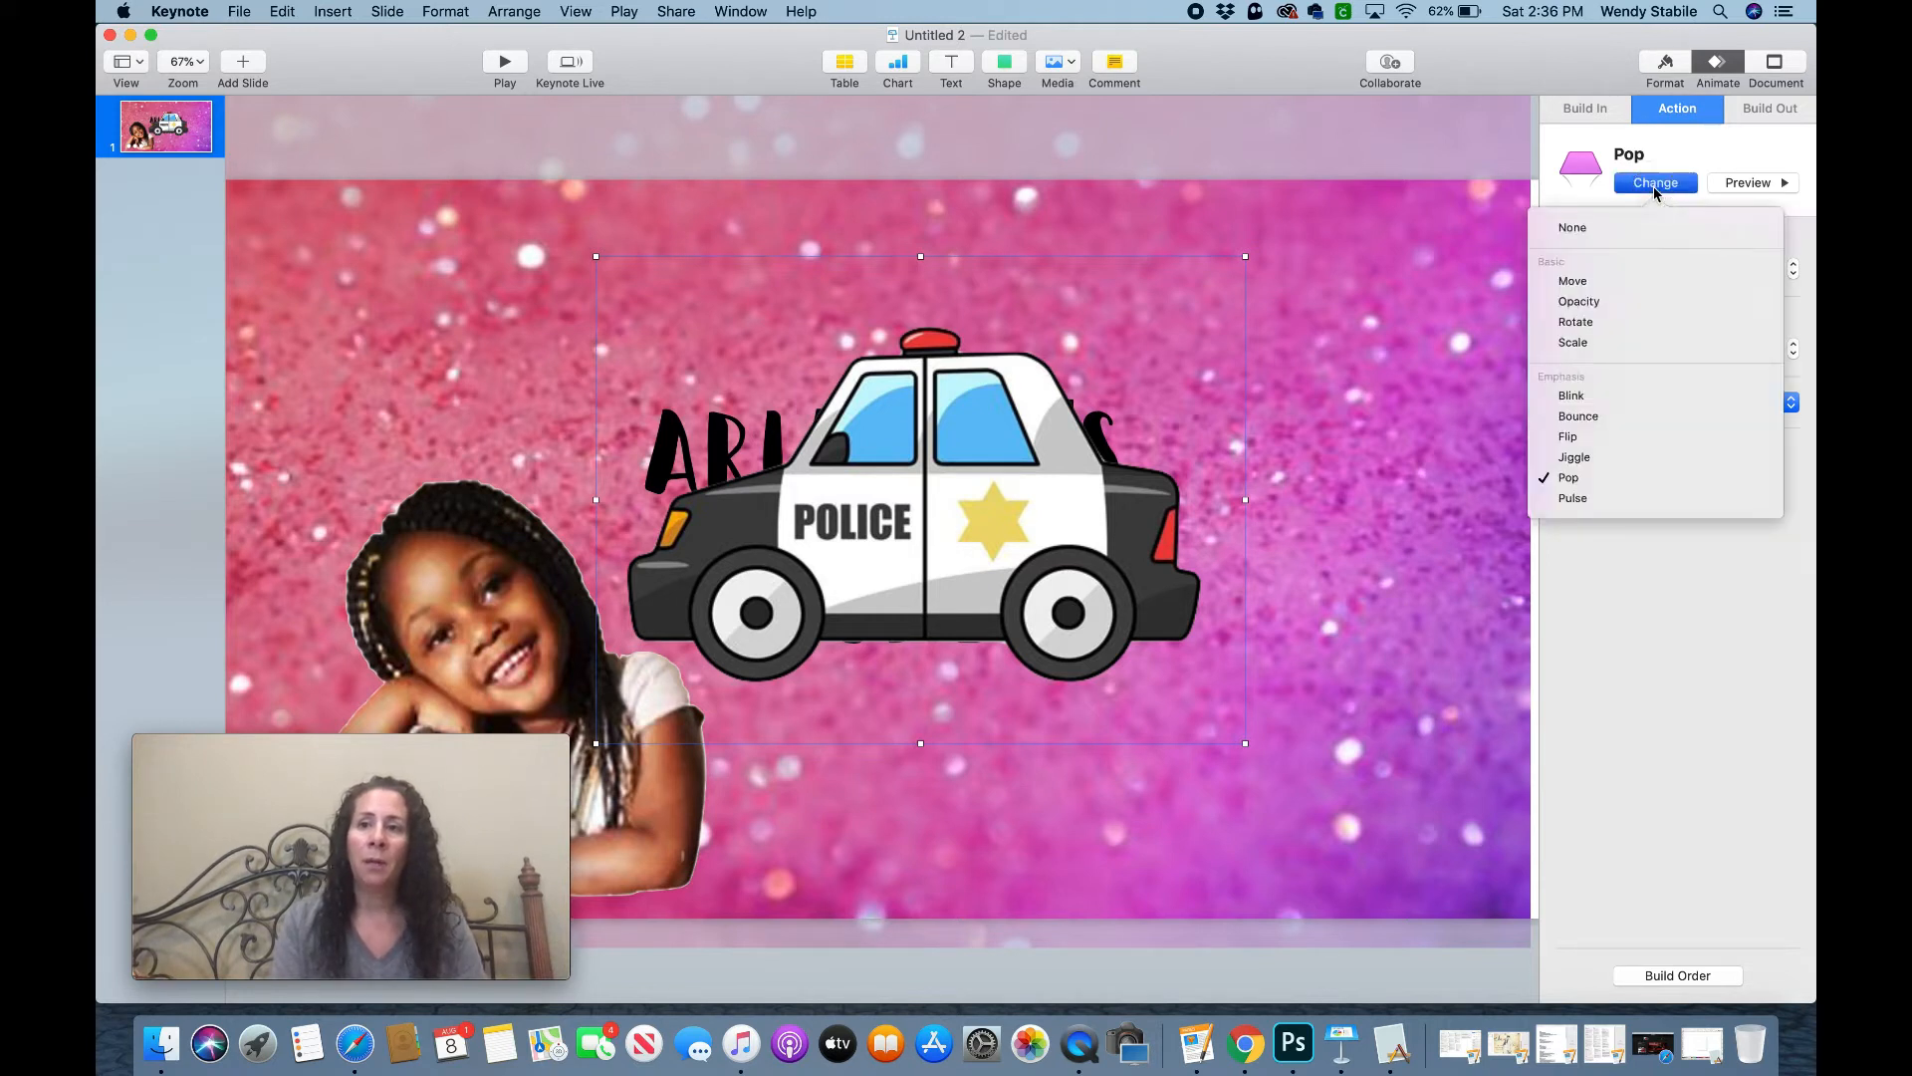
click(1611, 229)
- Add the Crumble build-out effect to the police car
click(1756, 117)
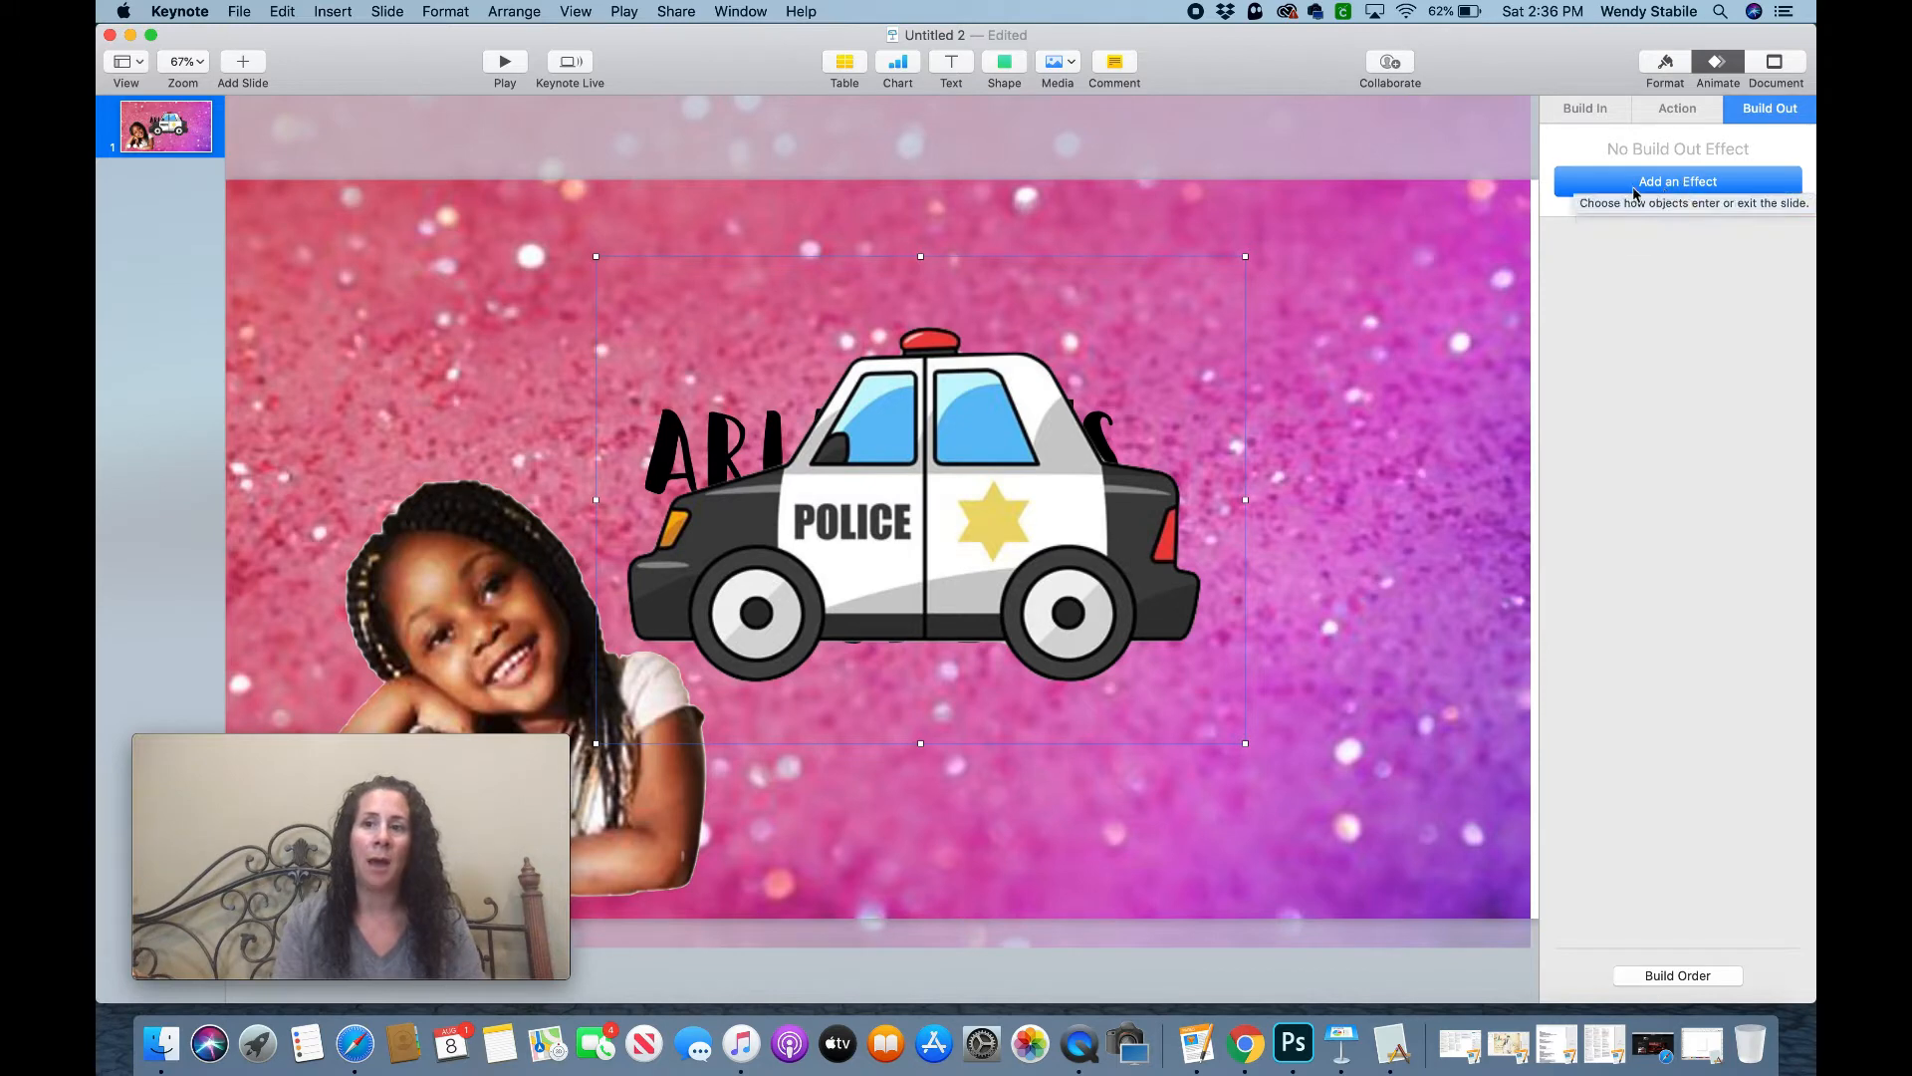
click(1666, 183)
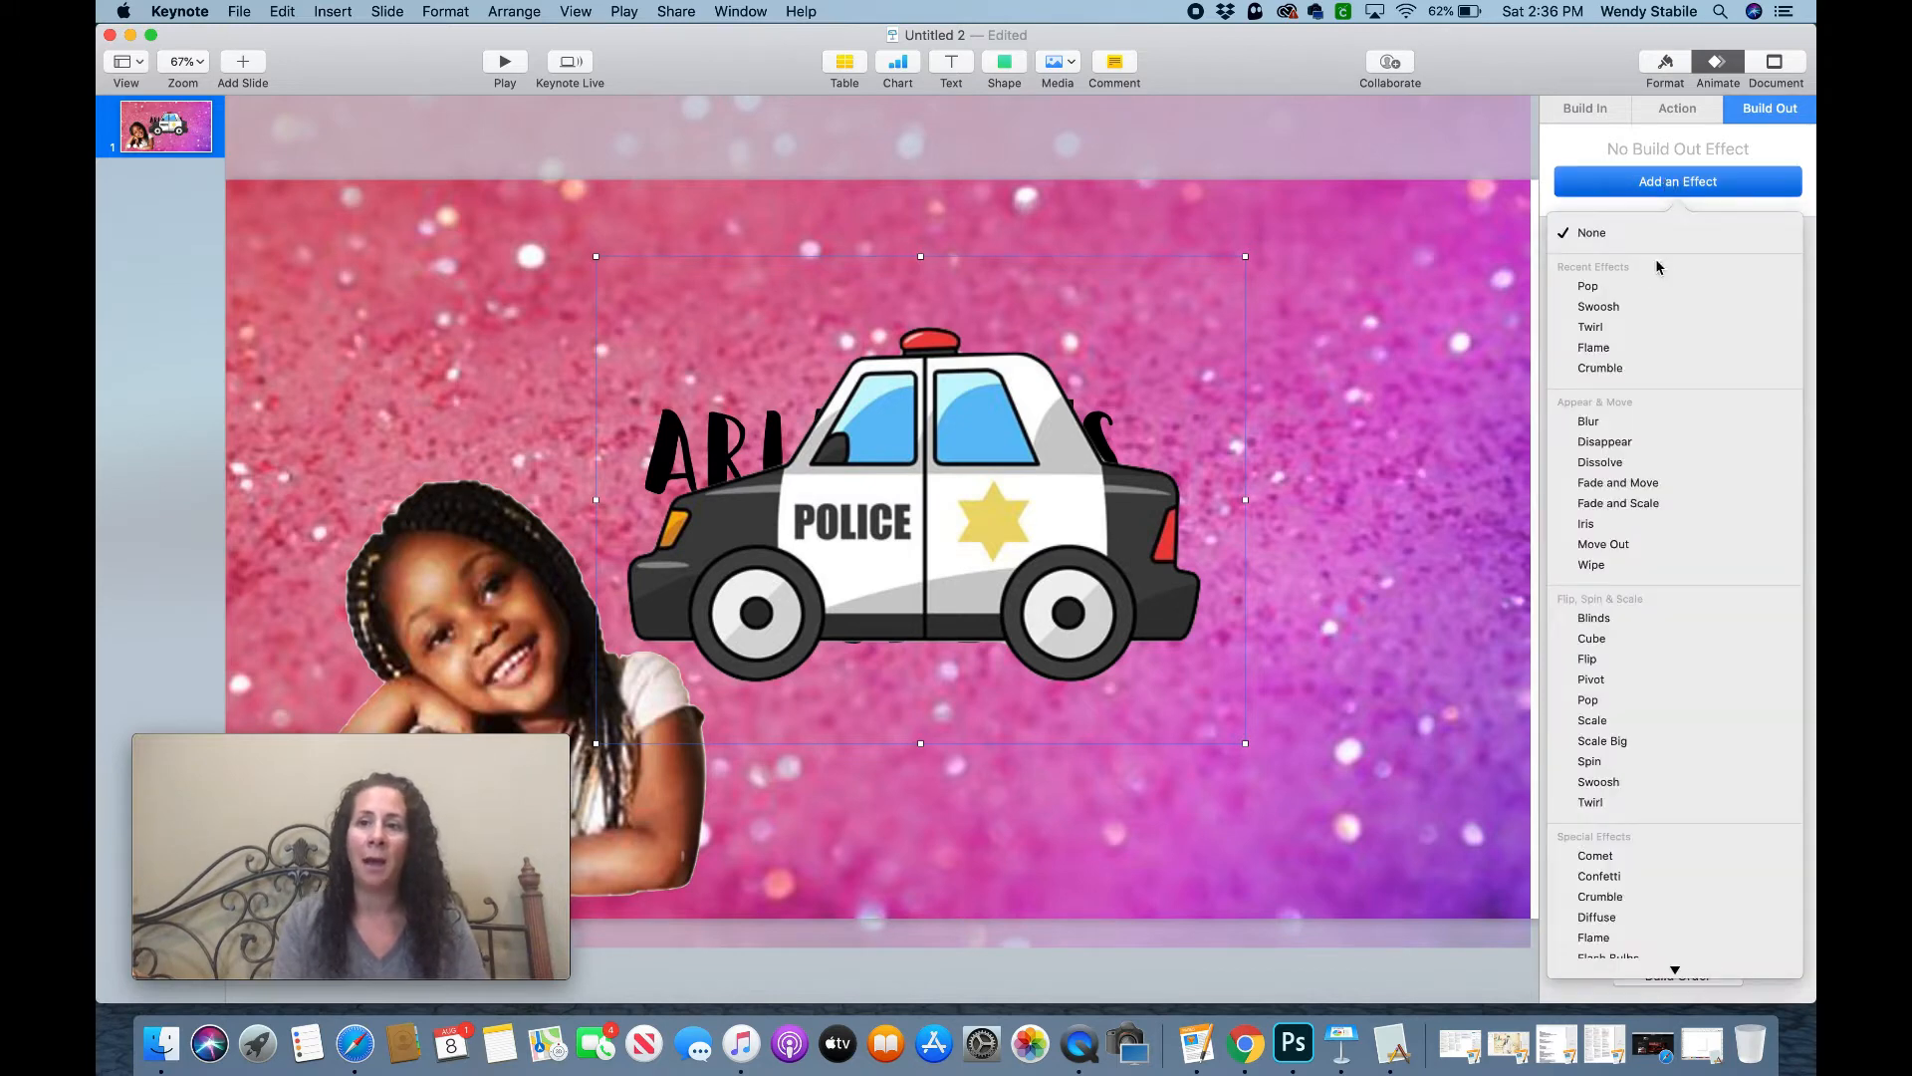
click(1601, 369)
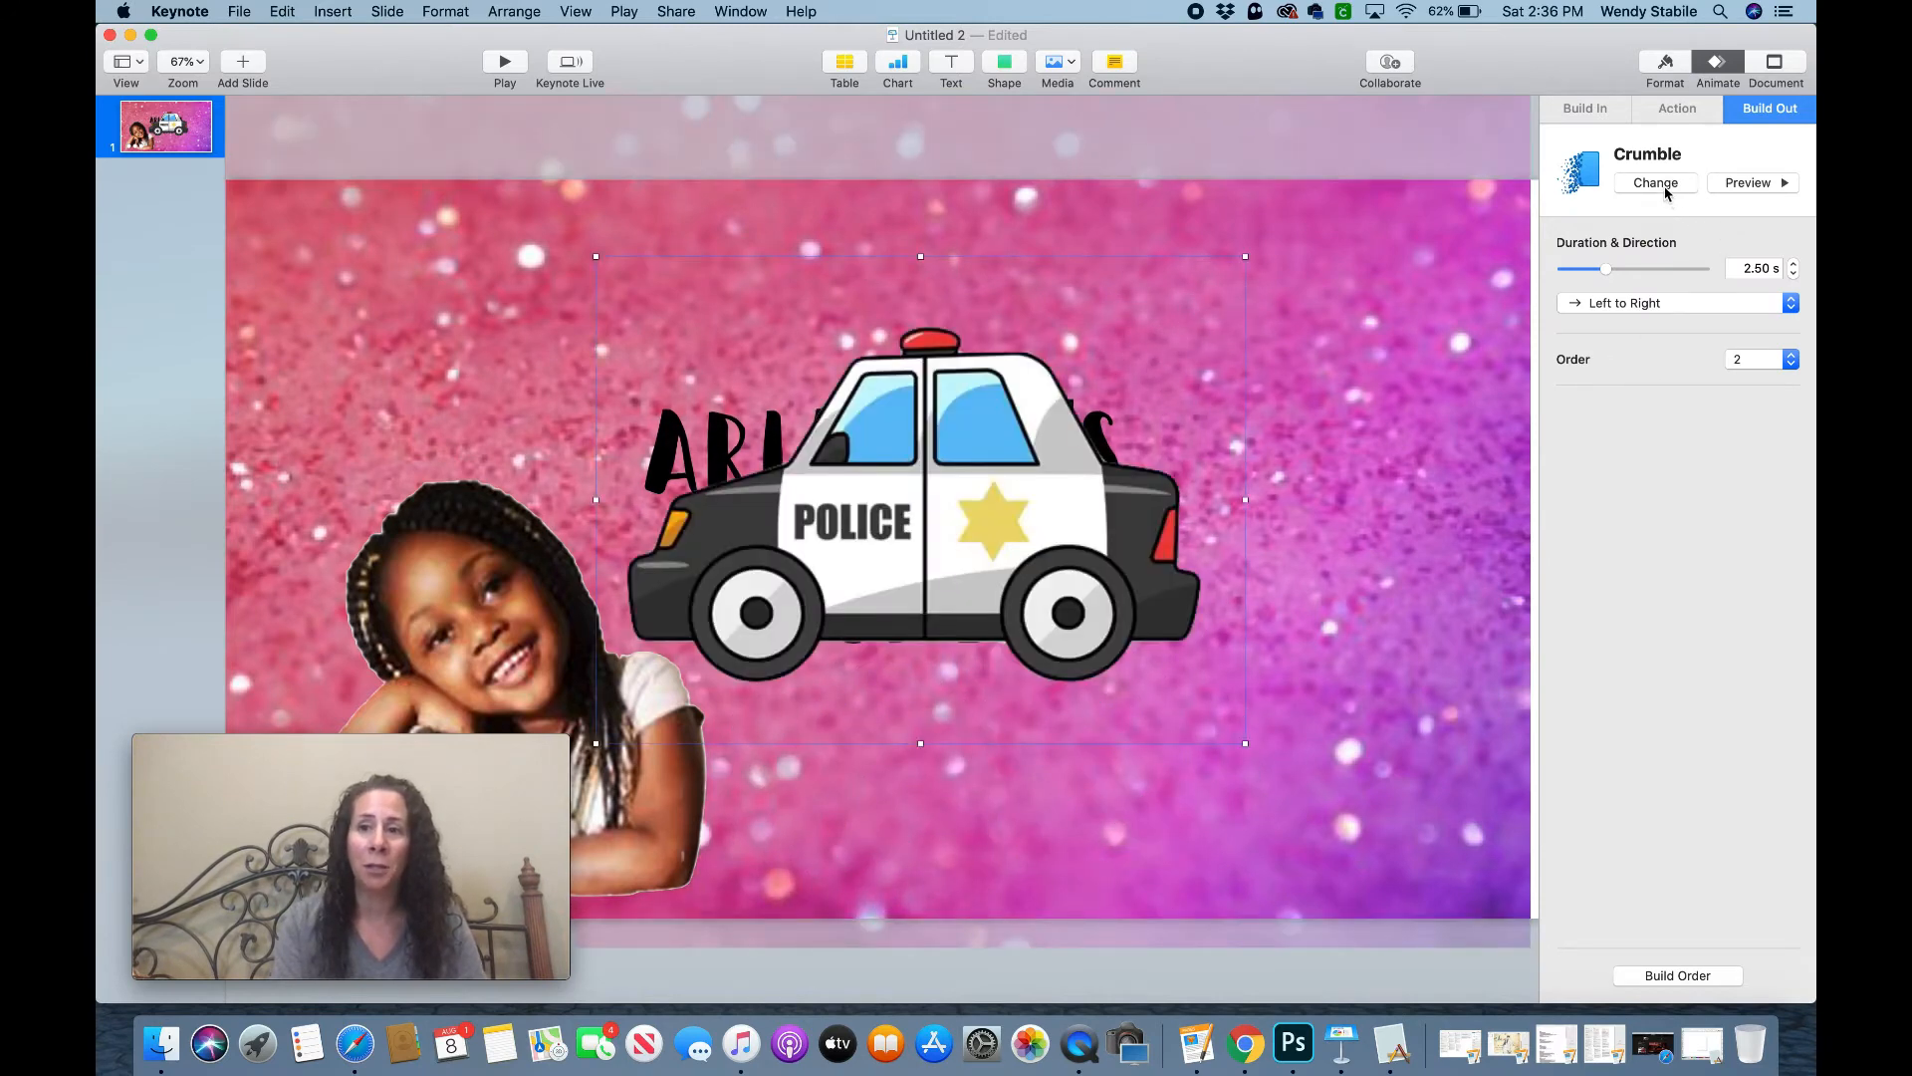
- Try the Dissolve and Cube build-out effects on the police car and switch it back to Crumble
click(1663, 185)
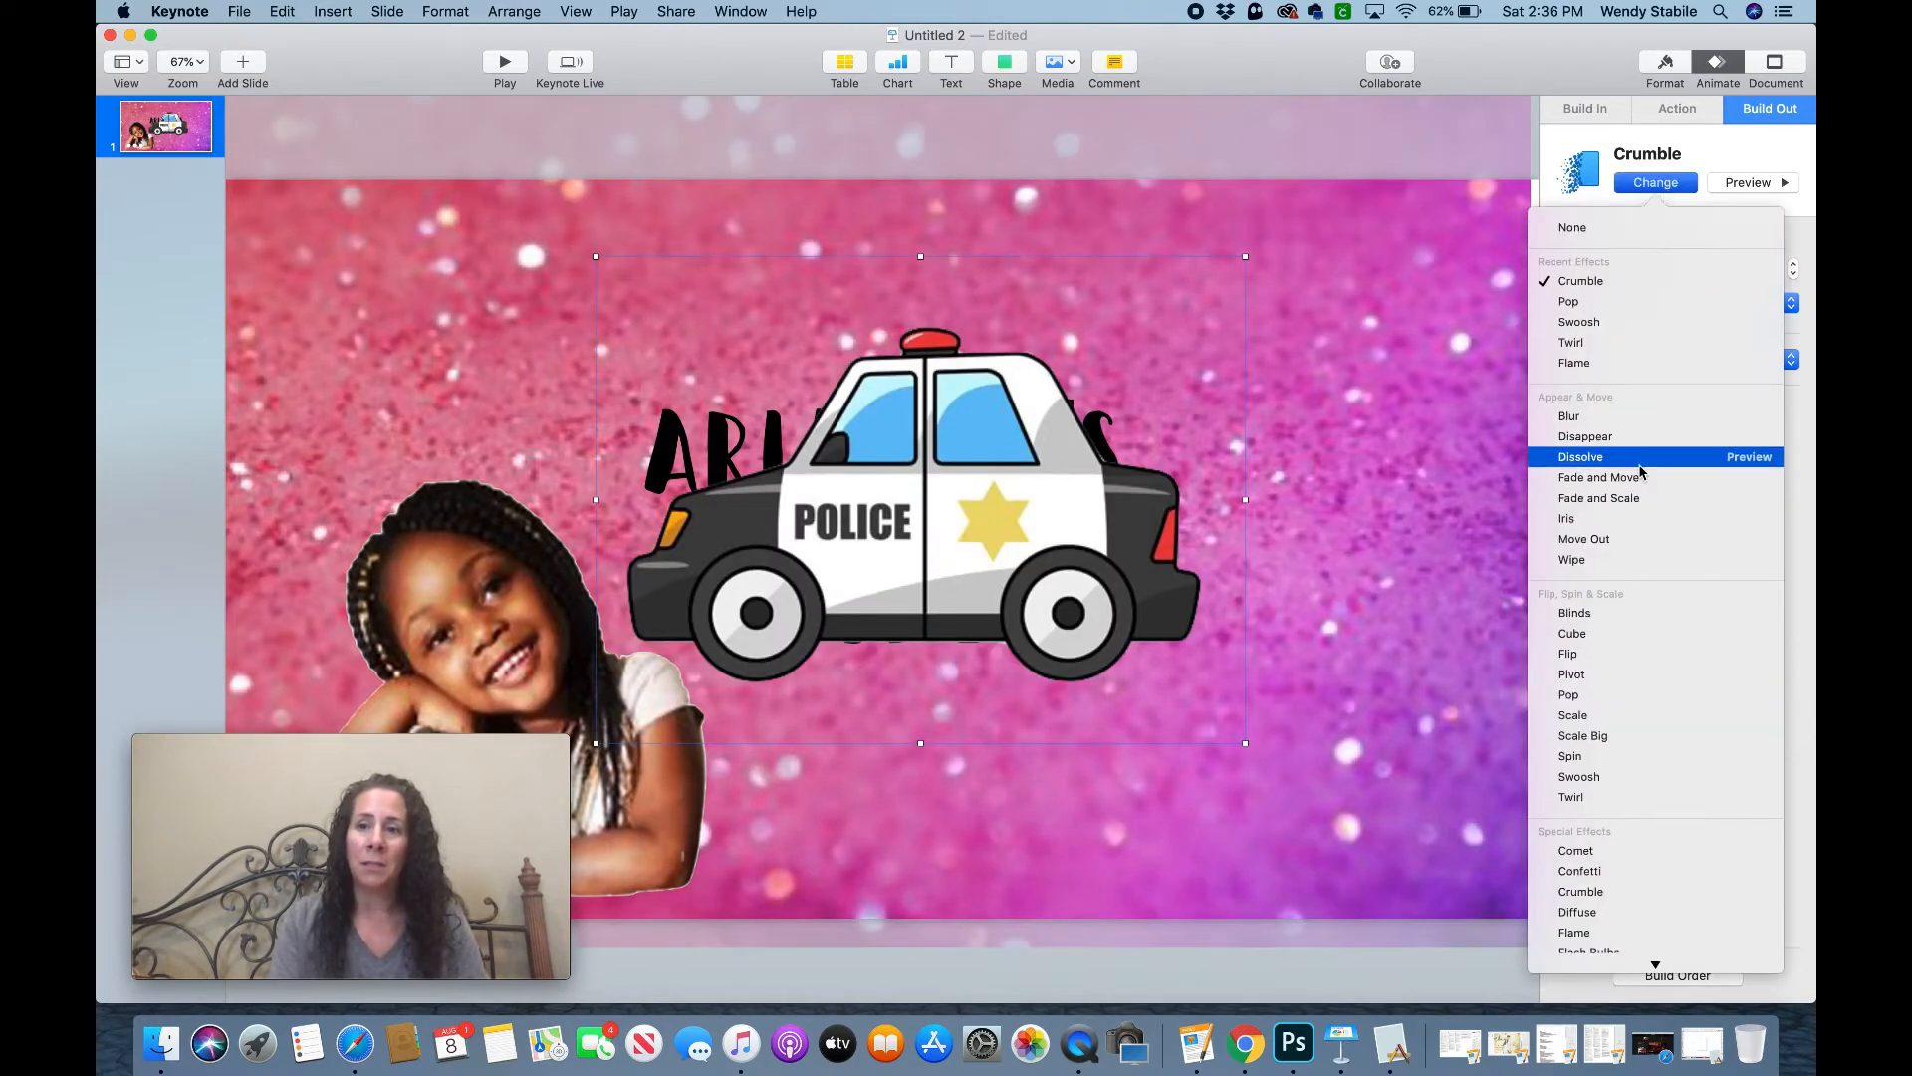
click(1648, 460)
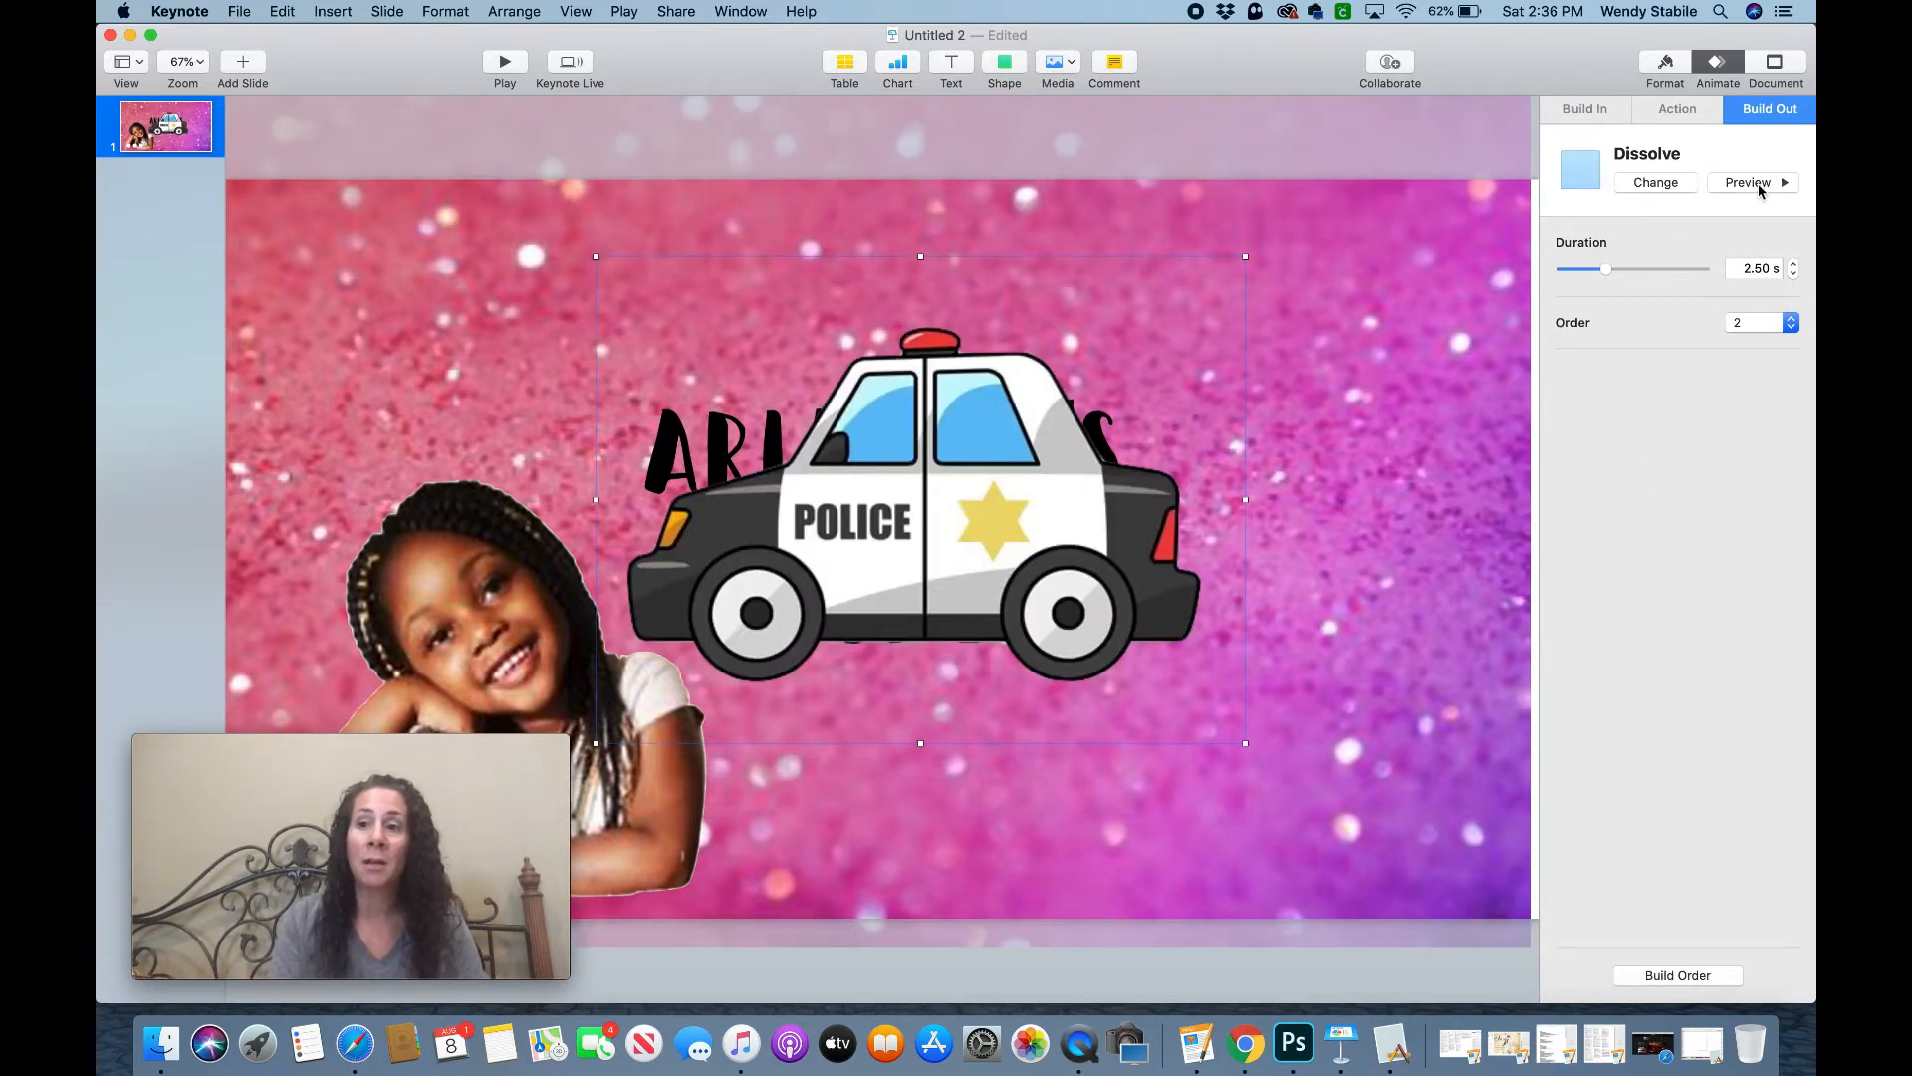
click(1667, 184)
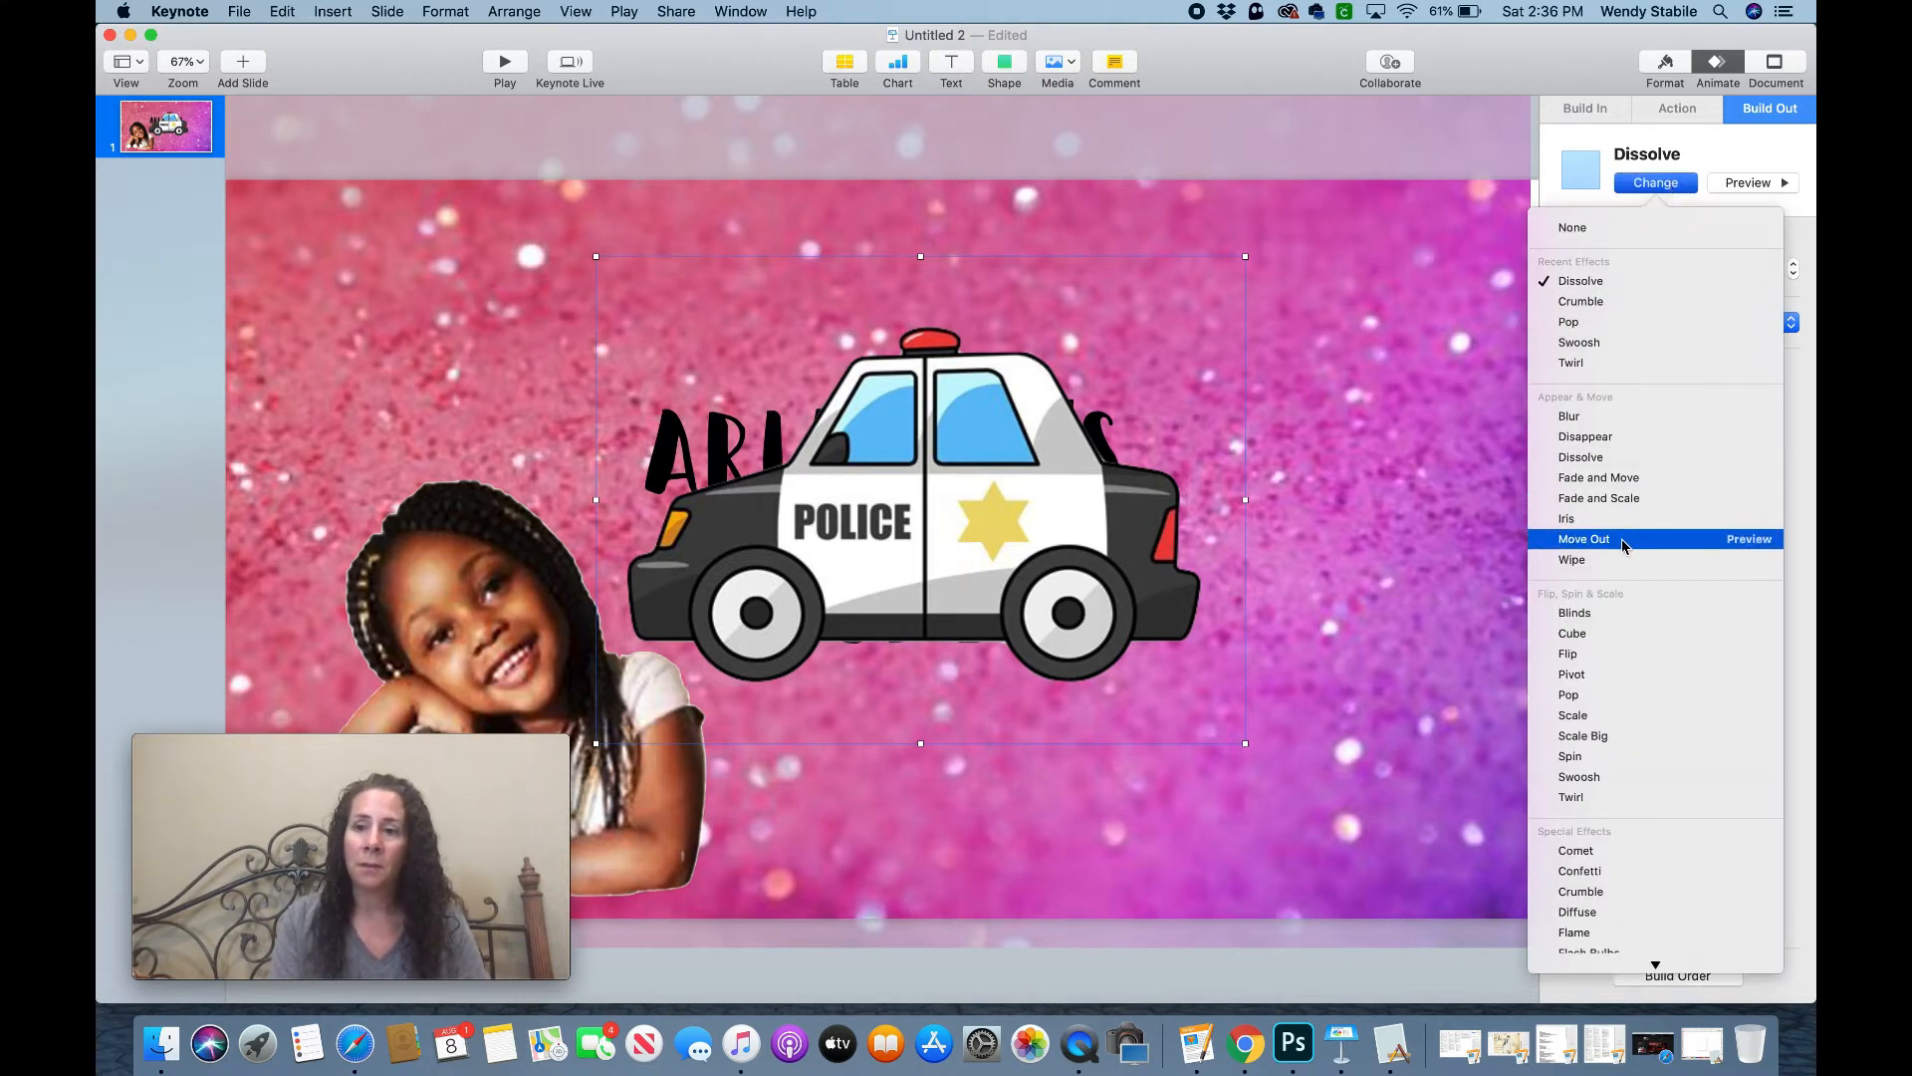
click(1622, 634)
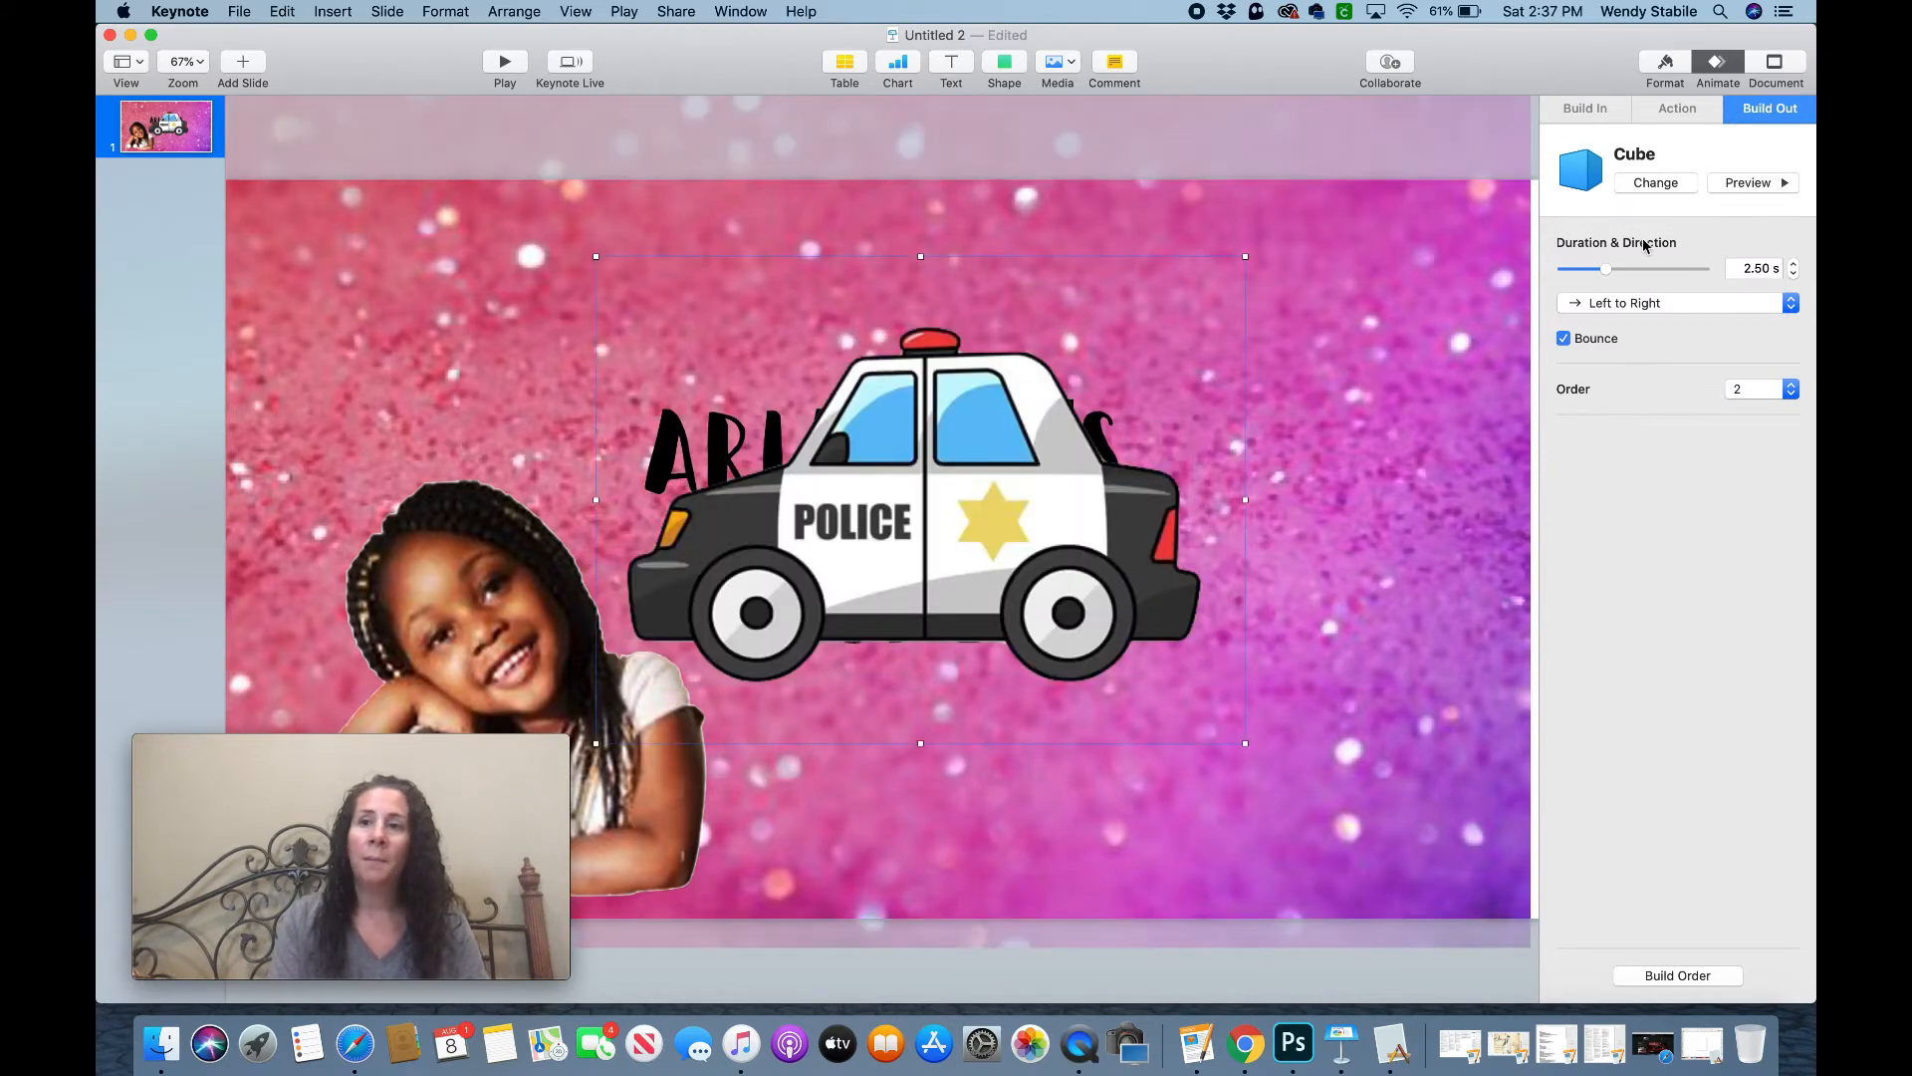
click(1647, 185)
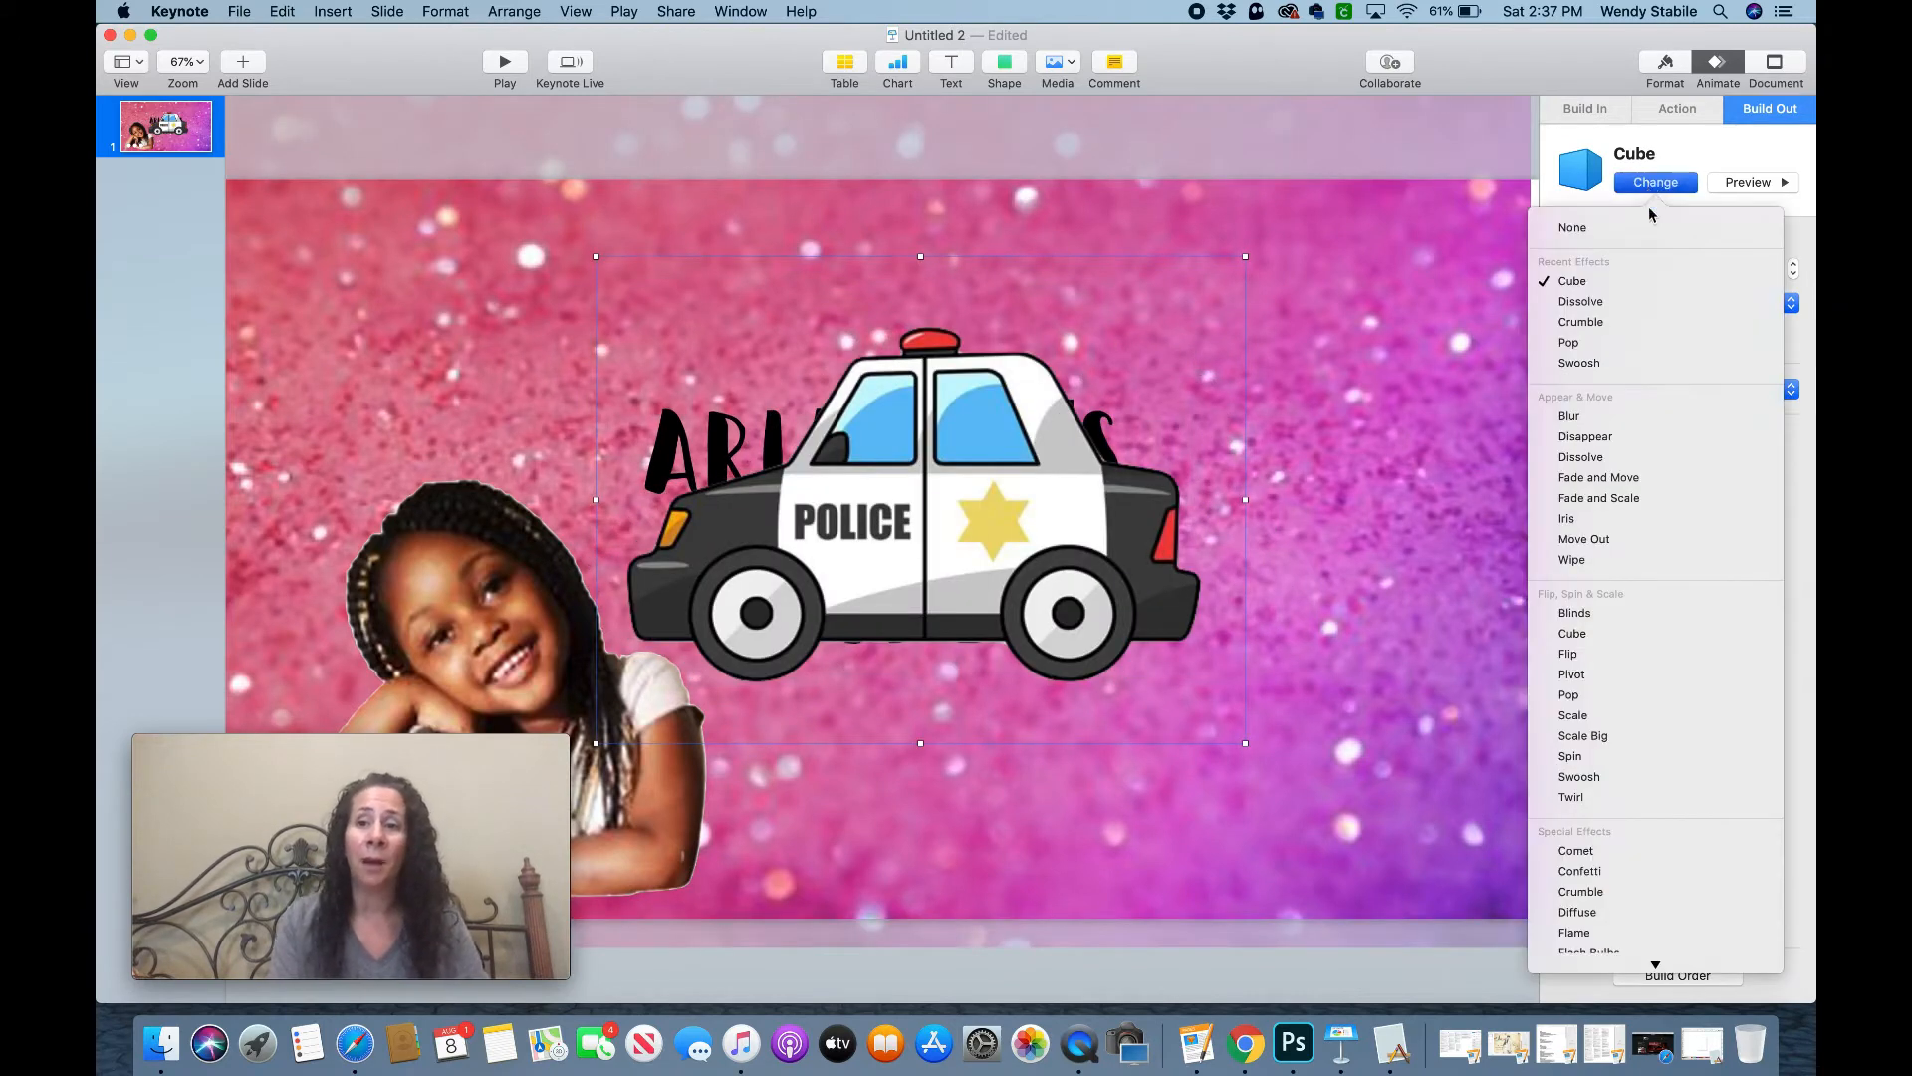
click(1609, 323)
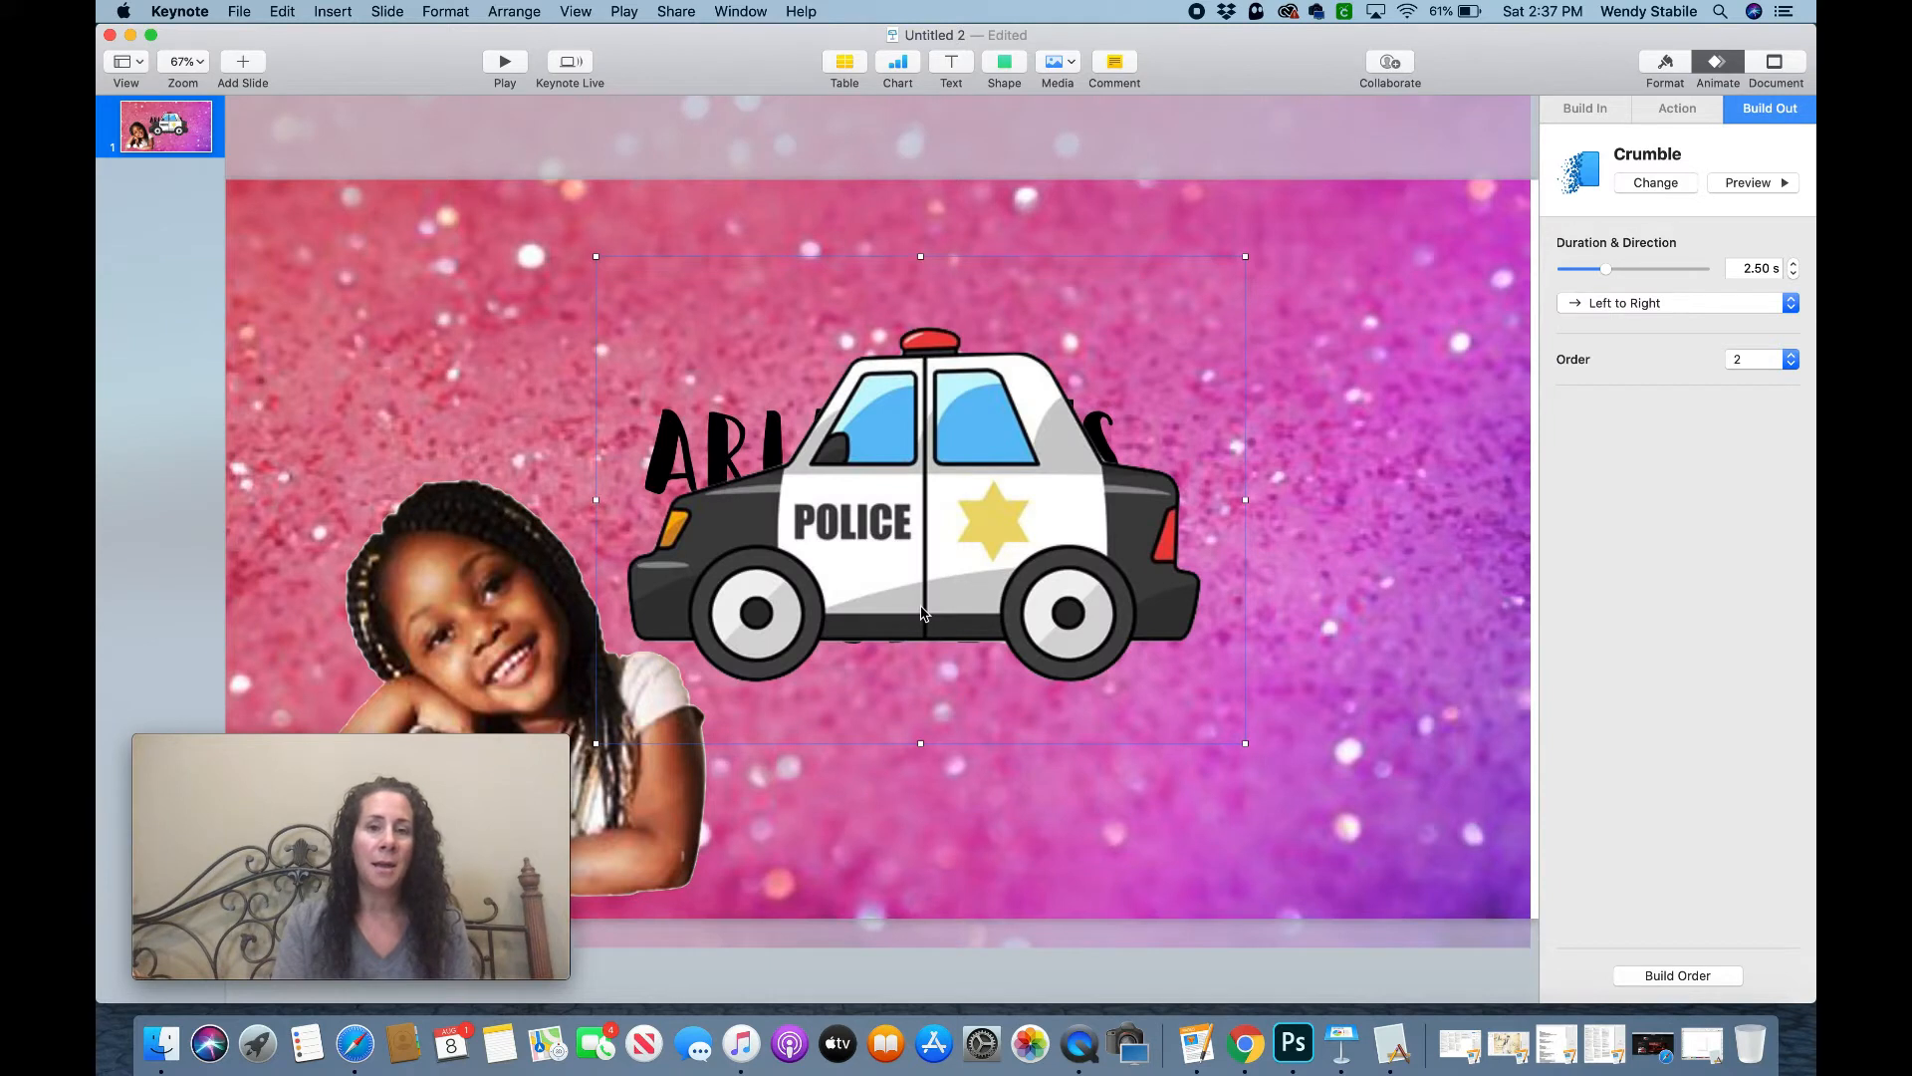
- Shift the police car slightly left over the title and play the slide to check its builds
mouse_move(954, 551)
mouse_down()
mouse_move(917, 543)
mouse_move(927, 554)
mouse_up()
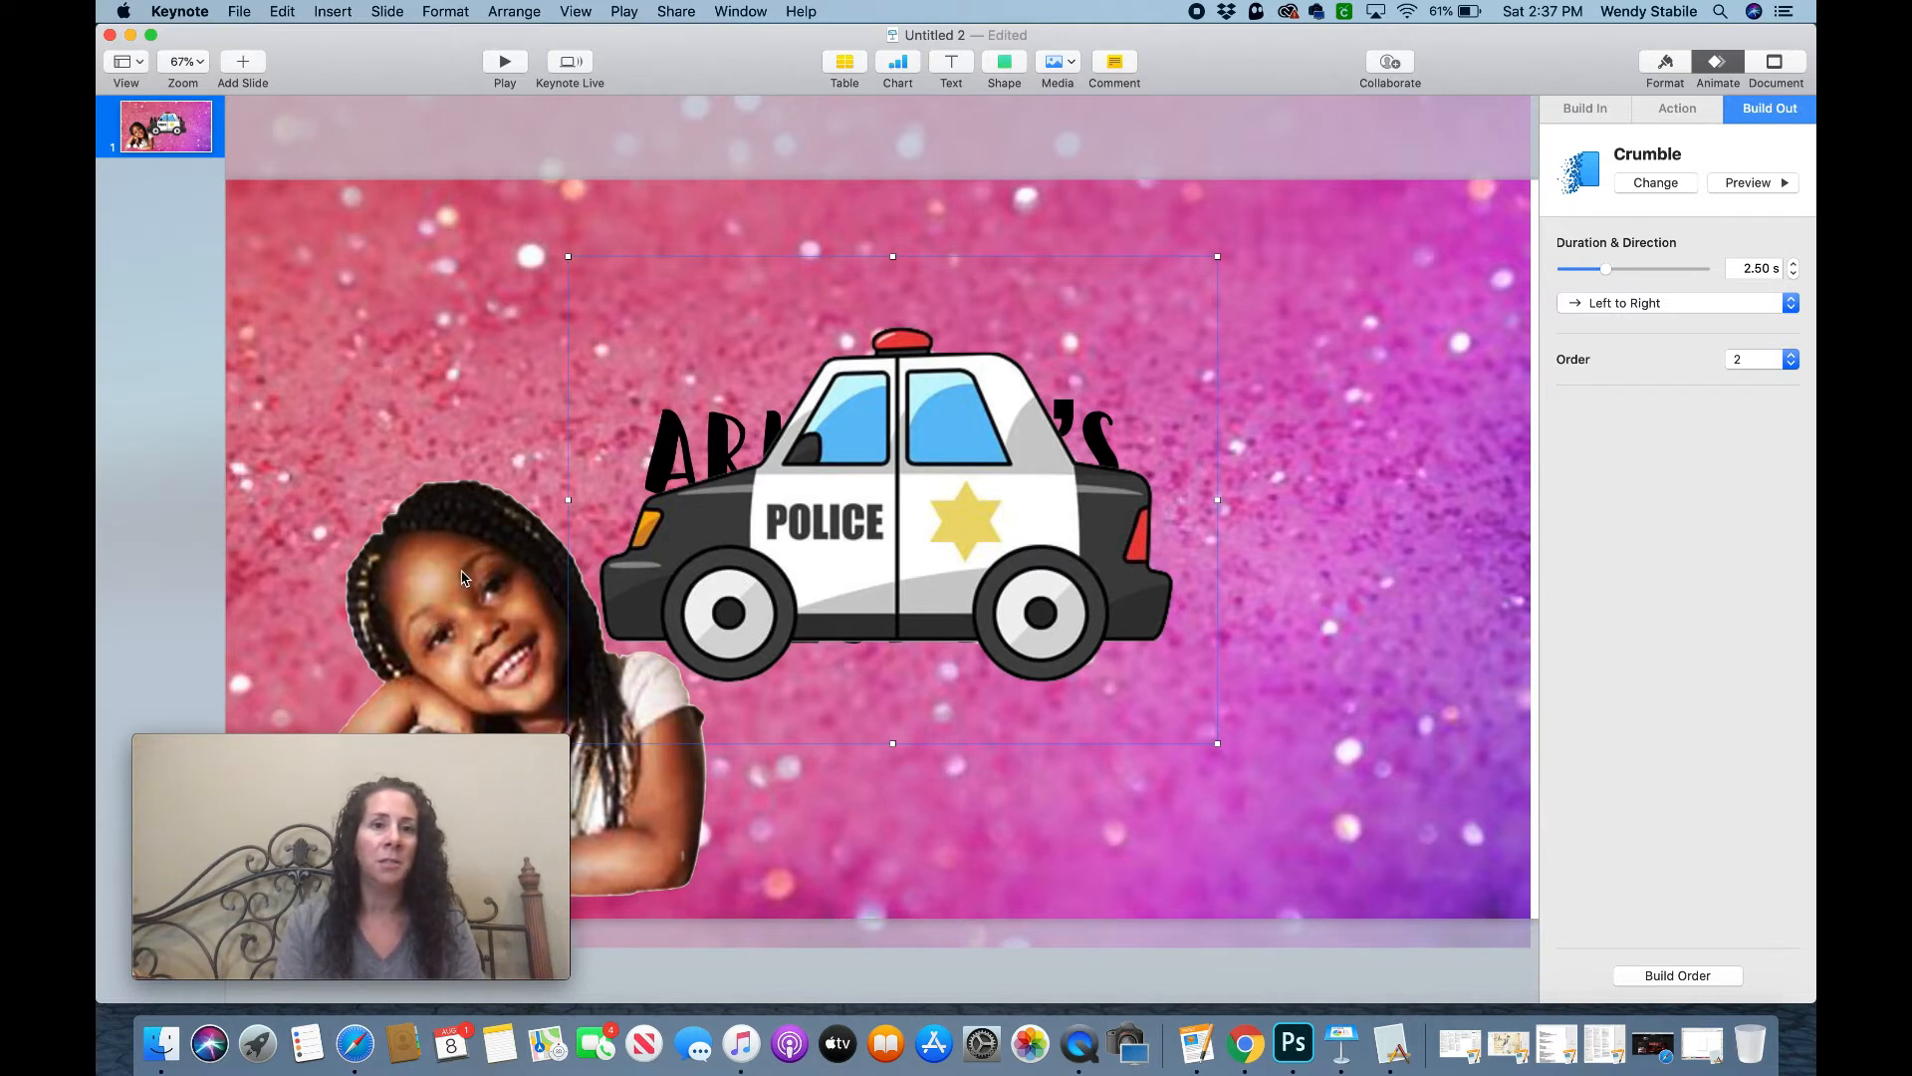
click(506, 63)
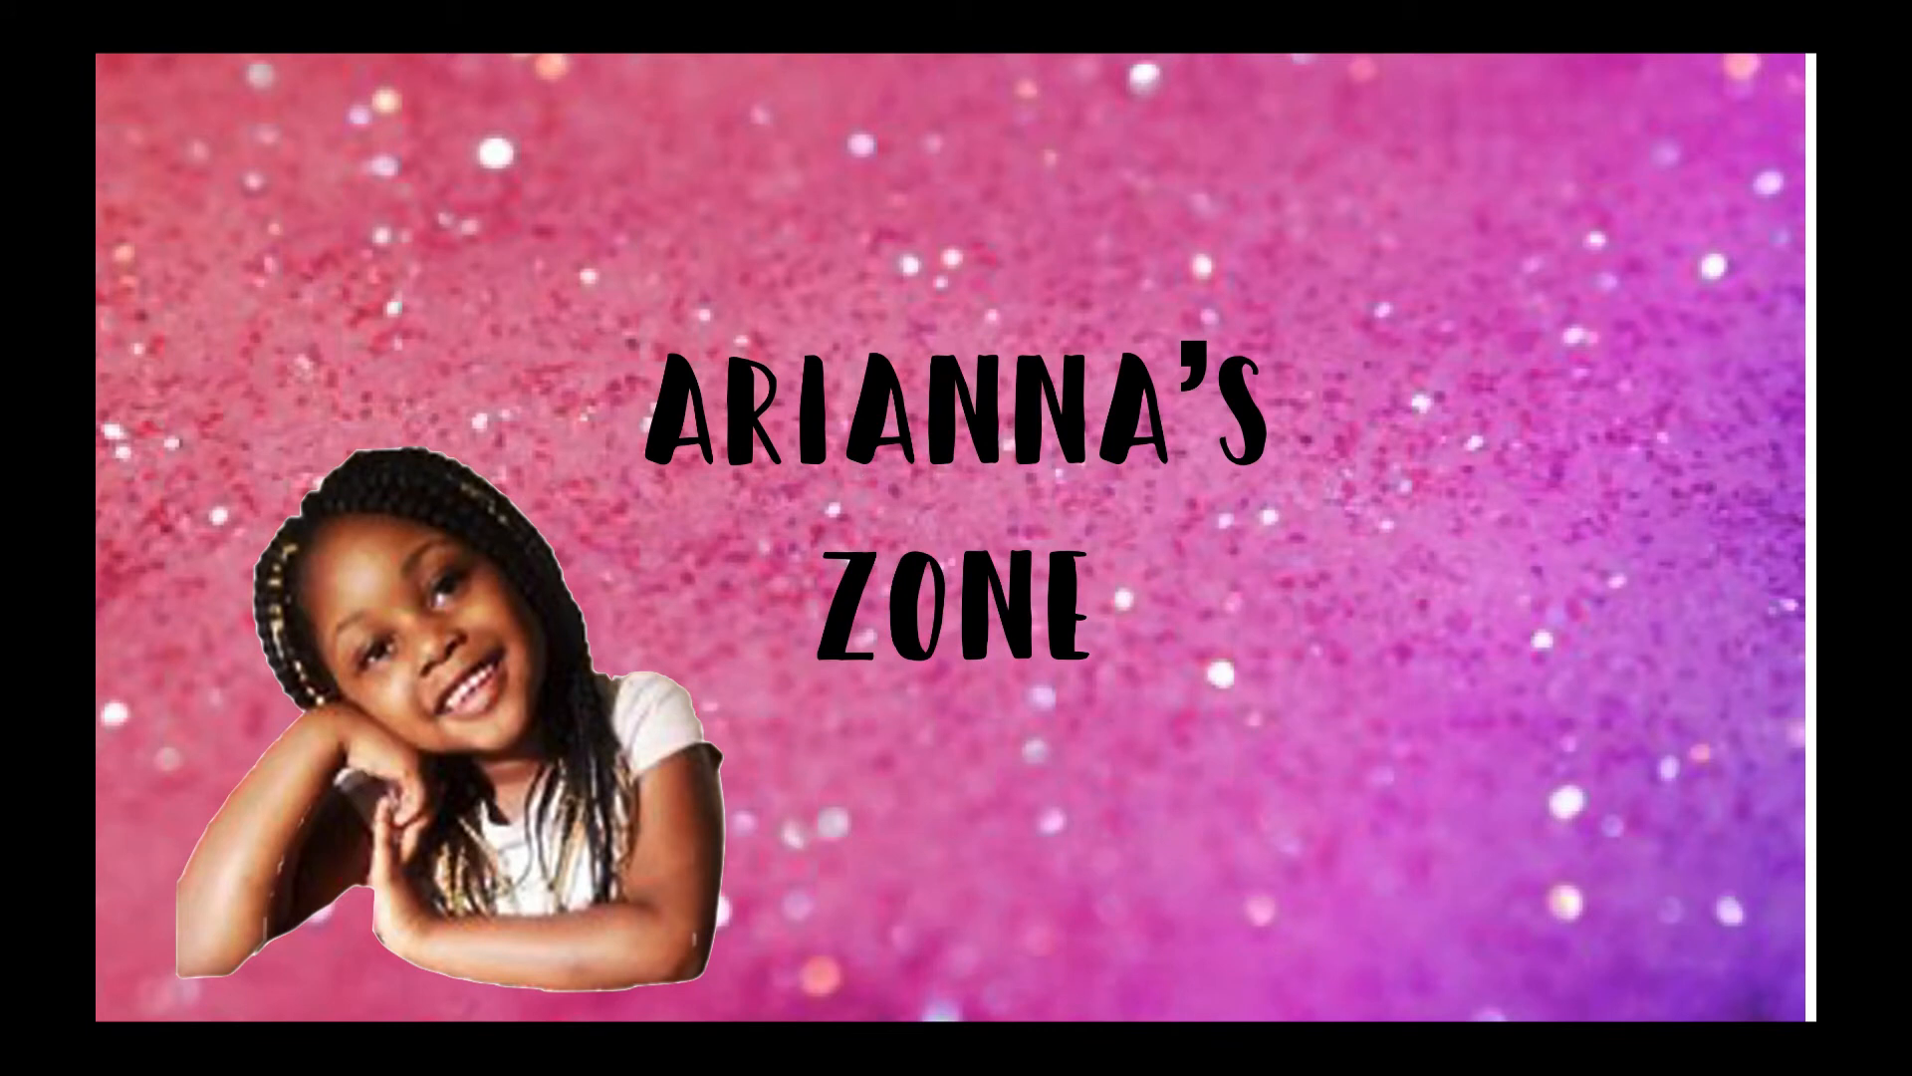
key(Escape)
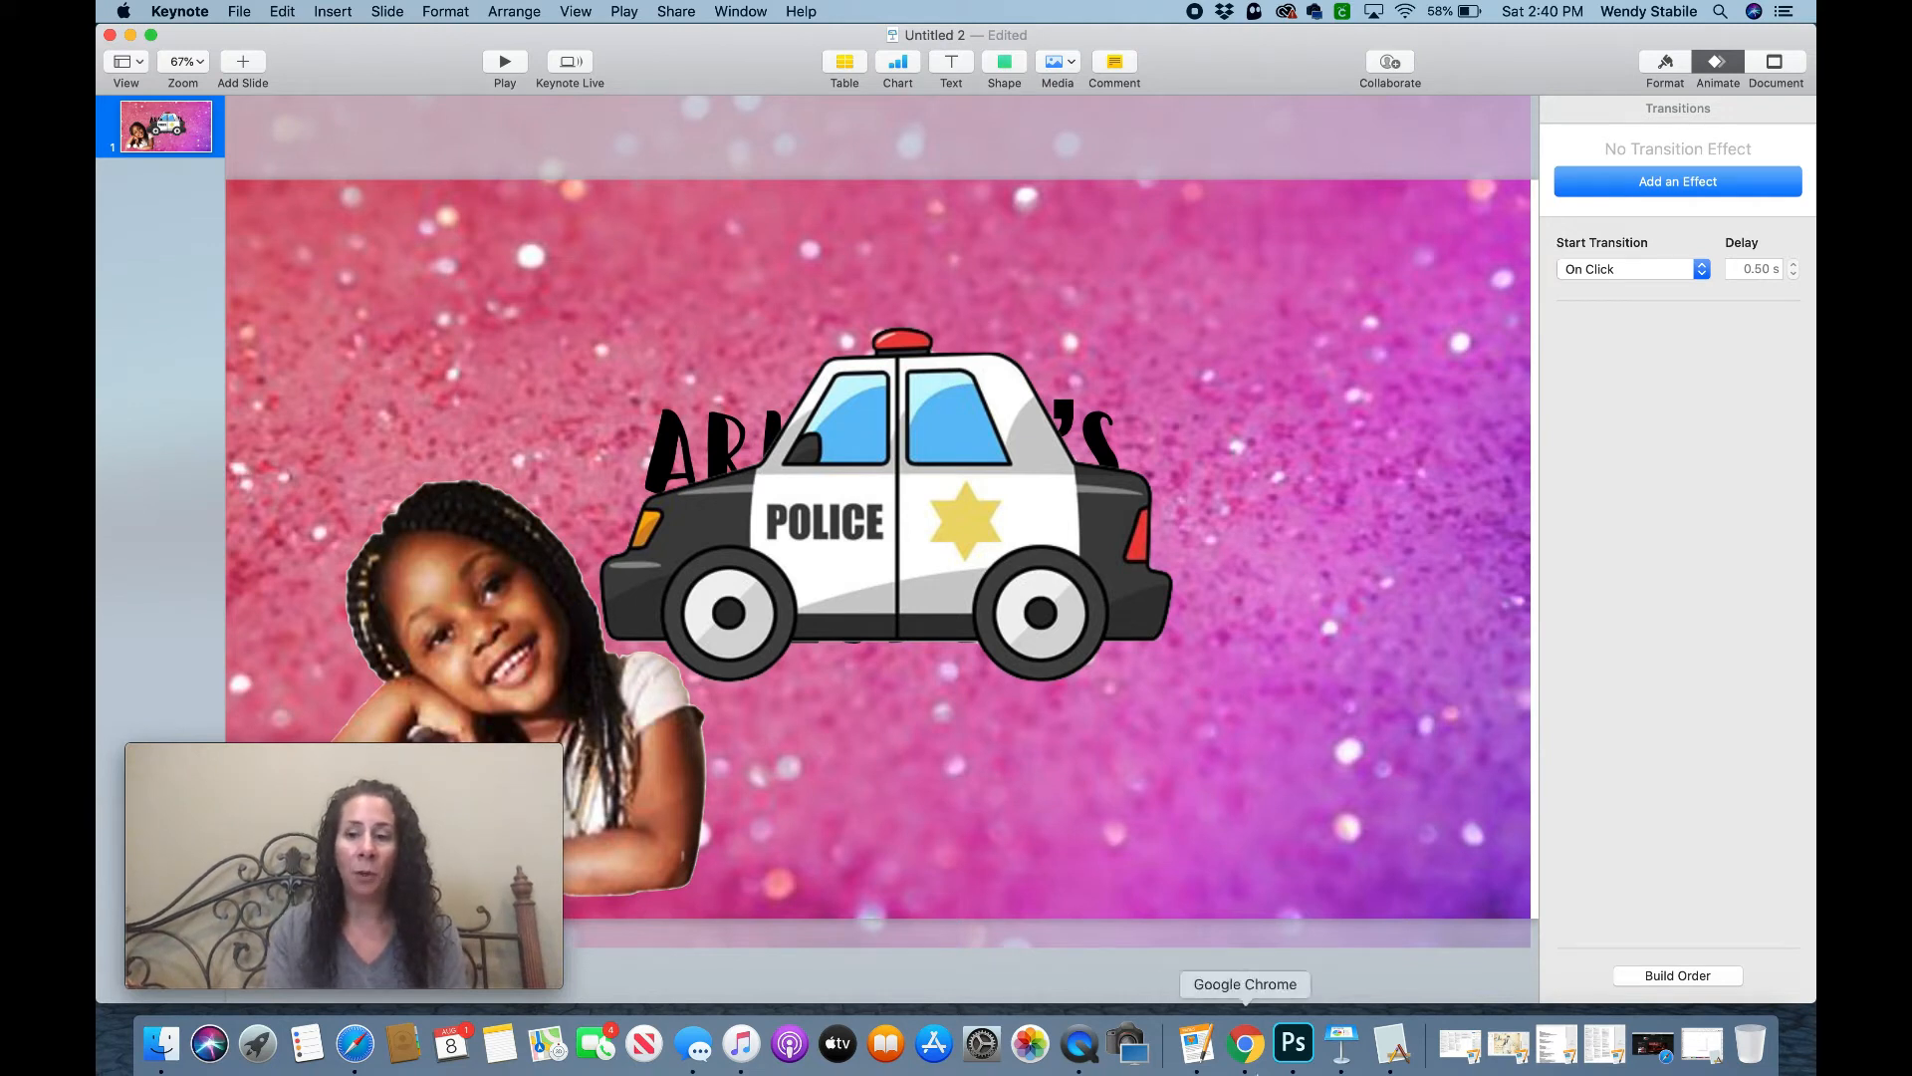
- Open the slide's build order, select the police car's Move In build, and move the car down to uncover the title
click(1653, 974)
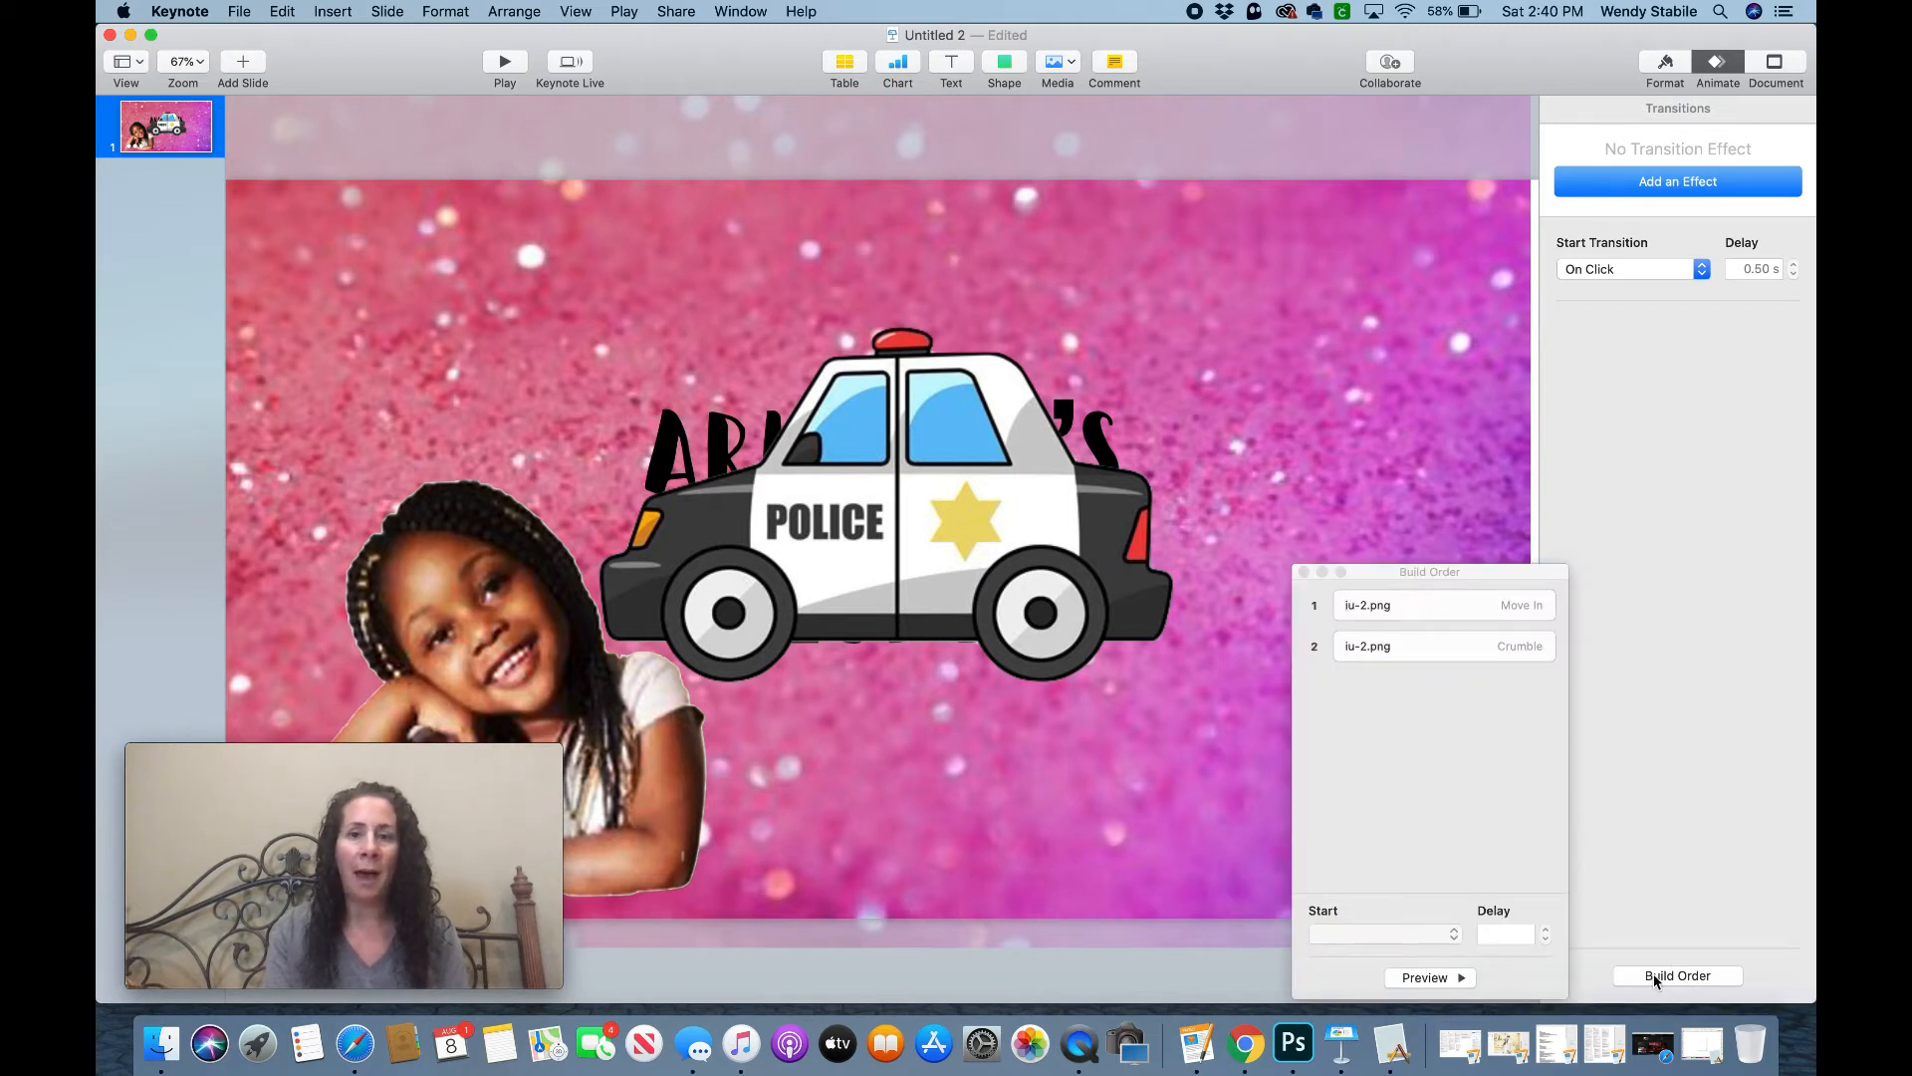
click(1408, 606)
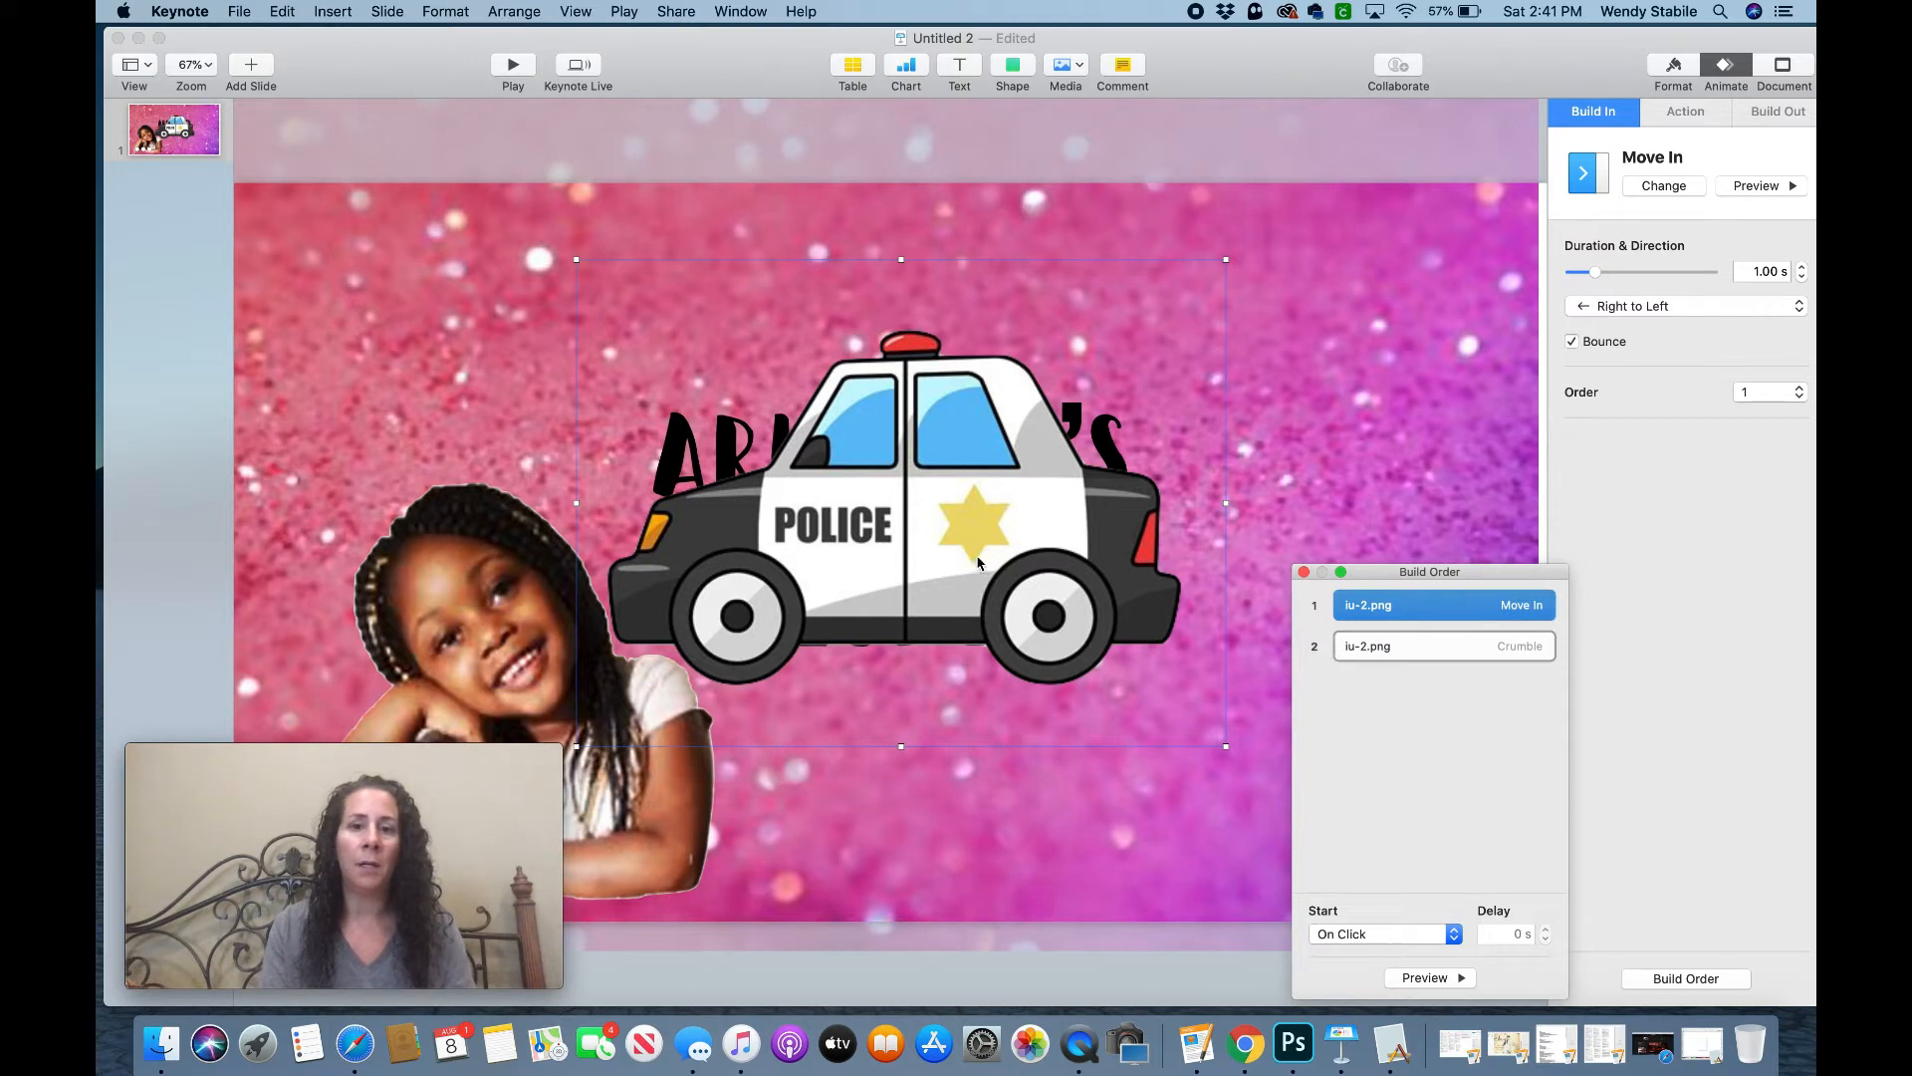
click(1081, 446)
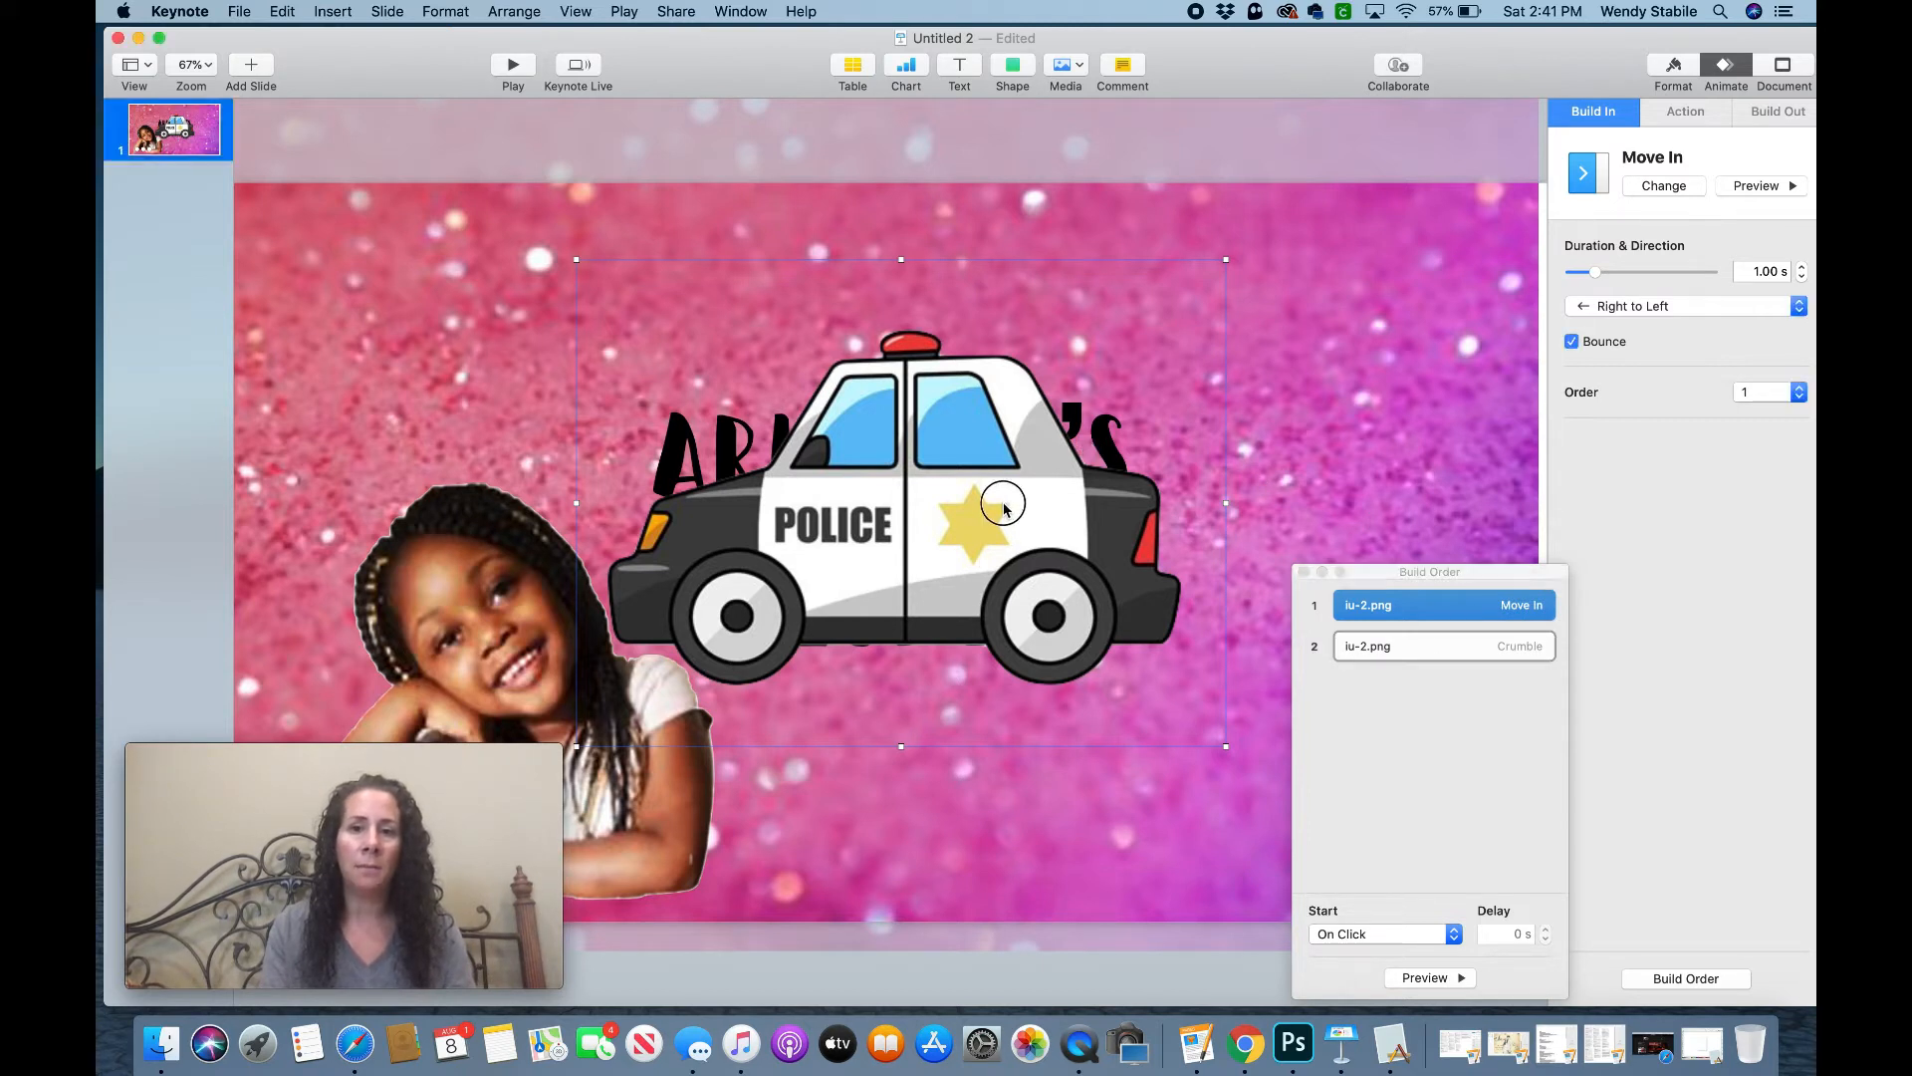
drag(1040, 387, 1048, 468)
click(1083, 439)
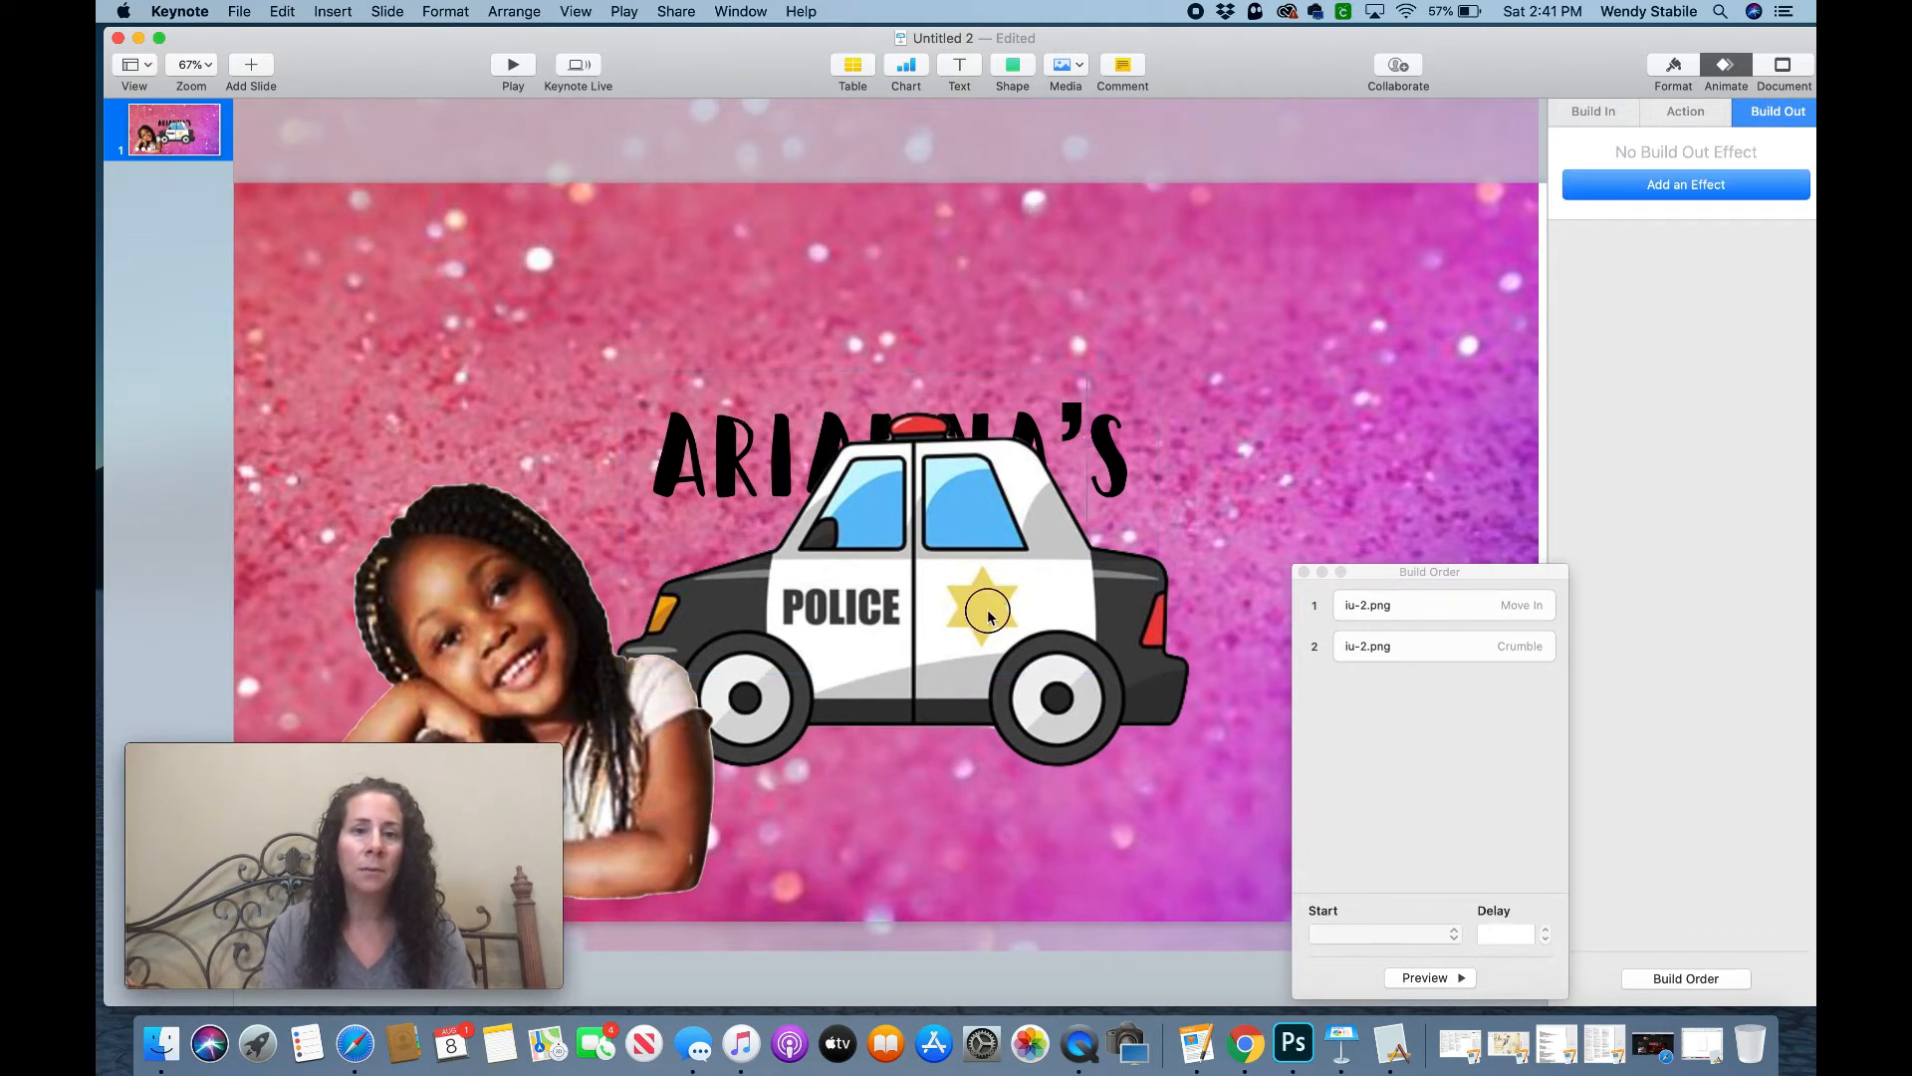
drag(987, 613, 983, 777)
- Close the build order and add the Appear build-in effect to the title text
click(893, 451)
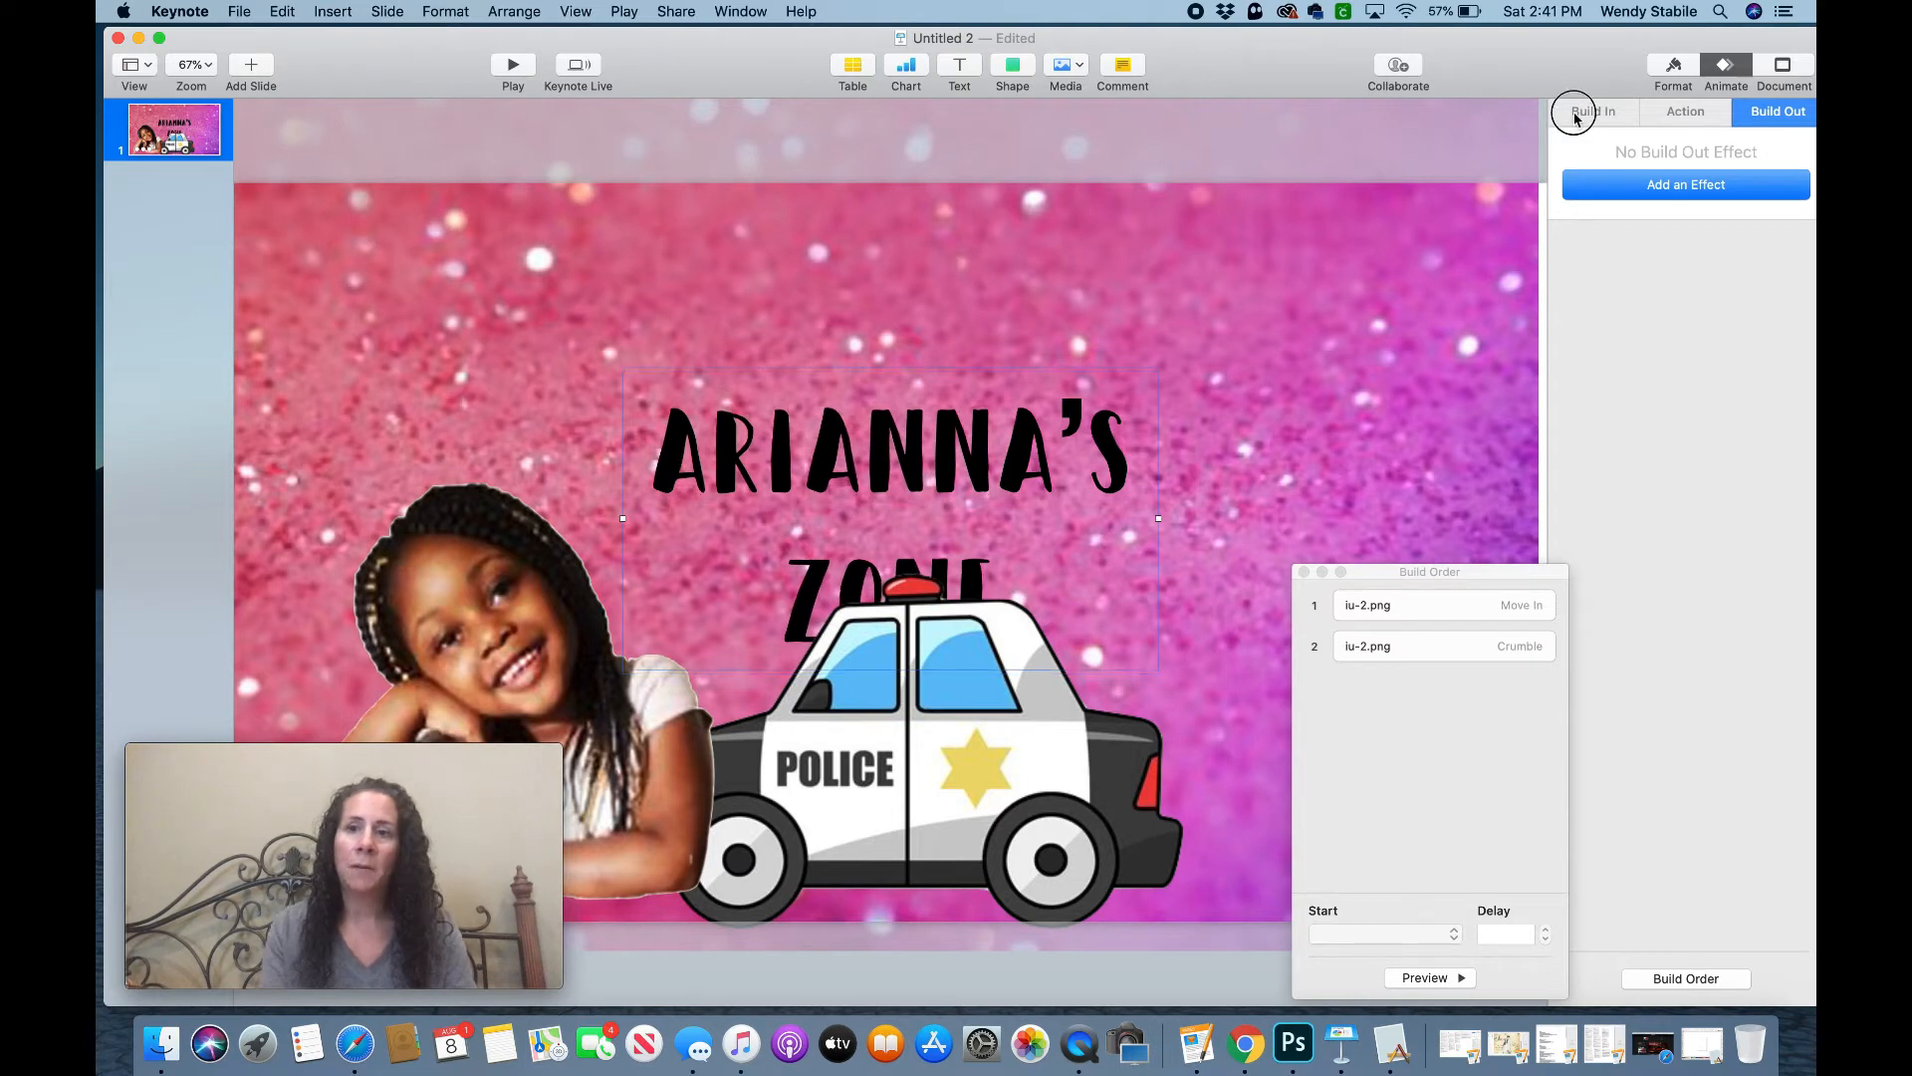
click(1576, 114)
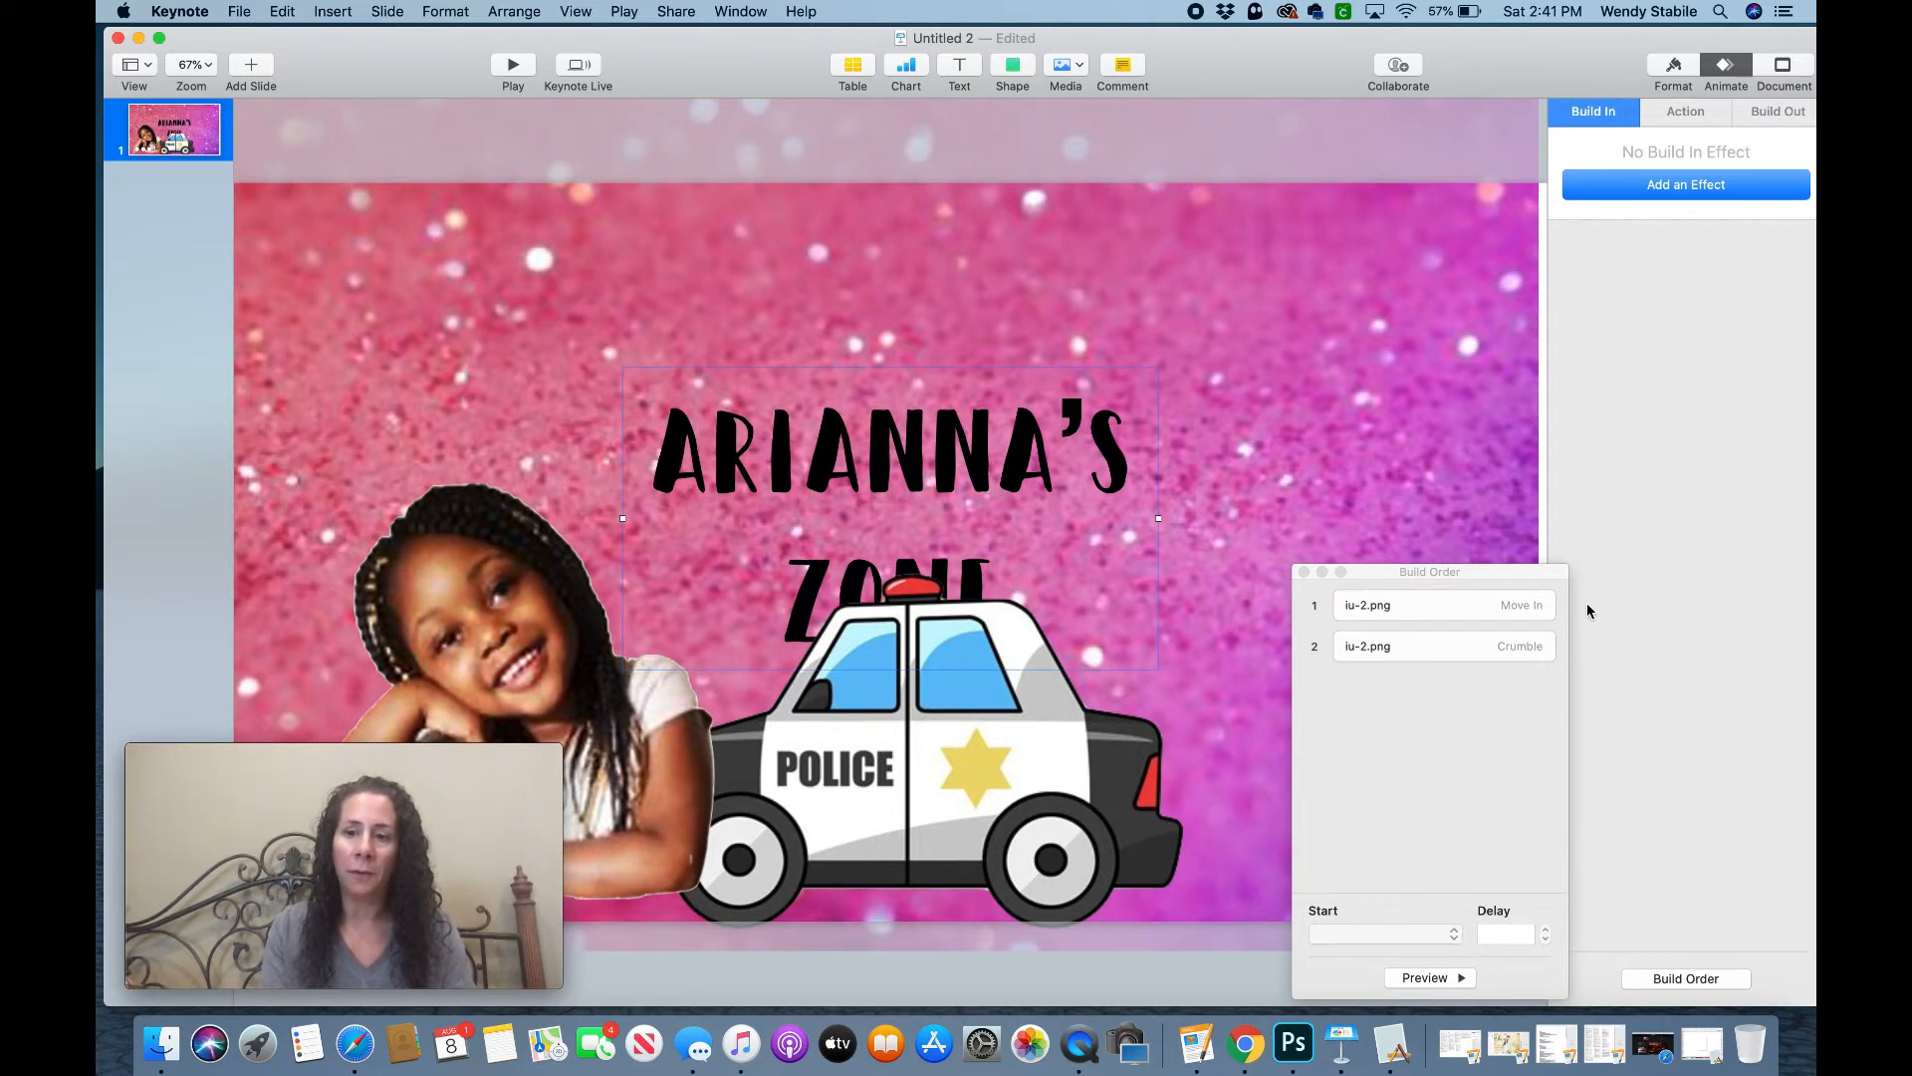
click(1305, 573)
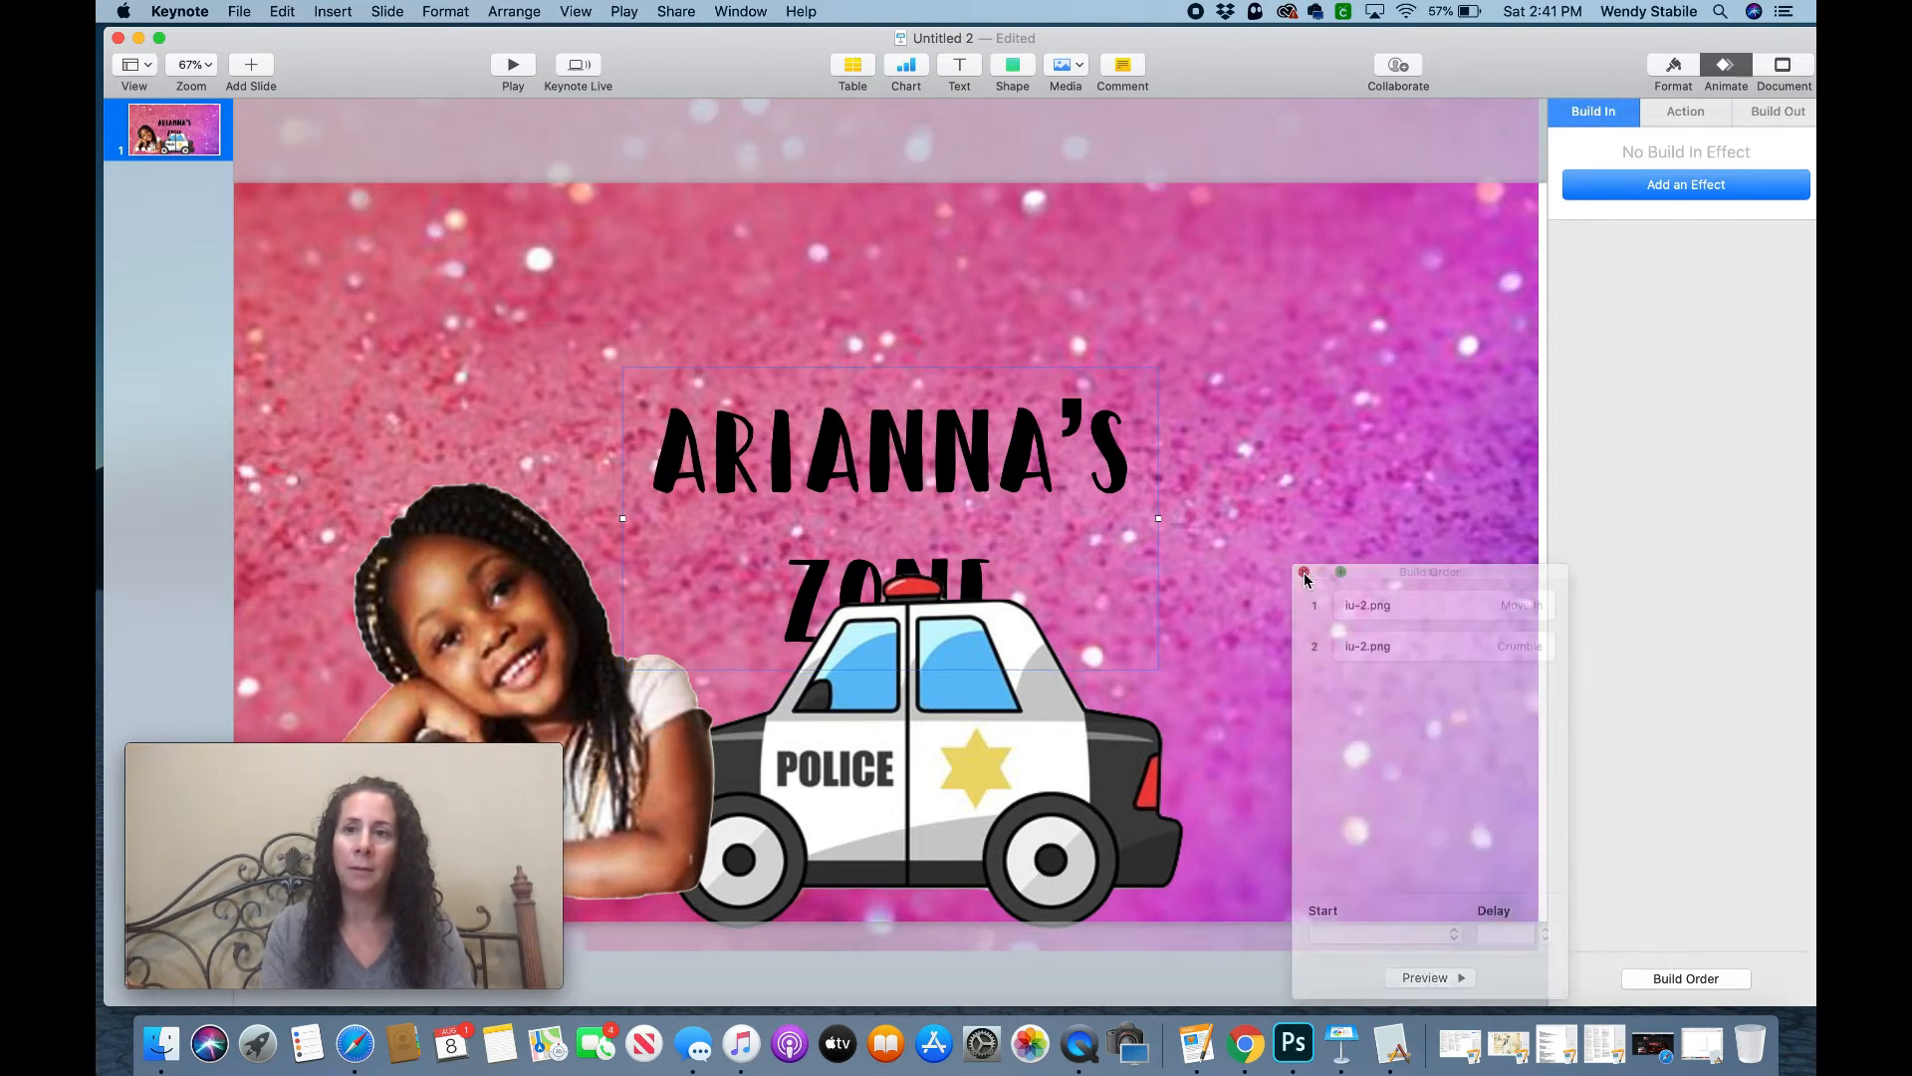
click(1666, 191)
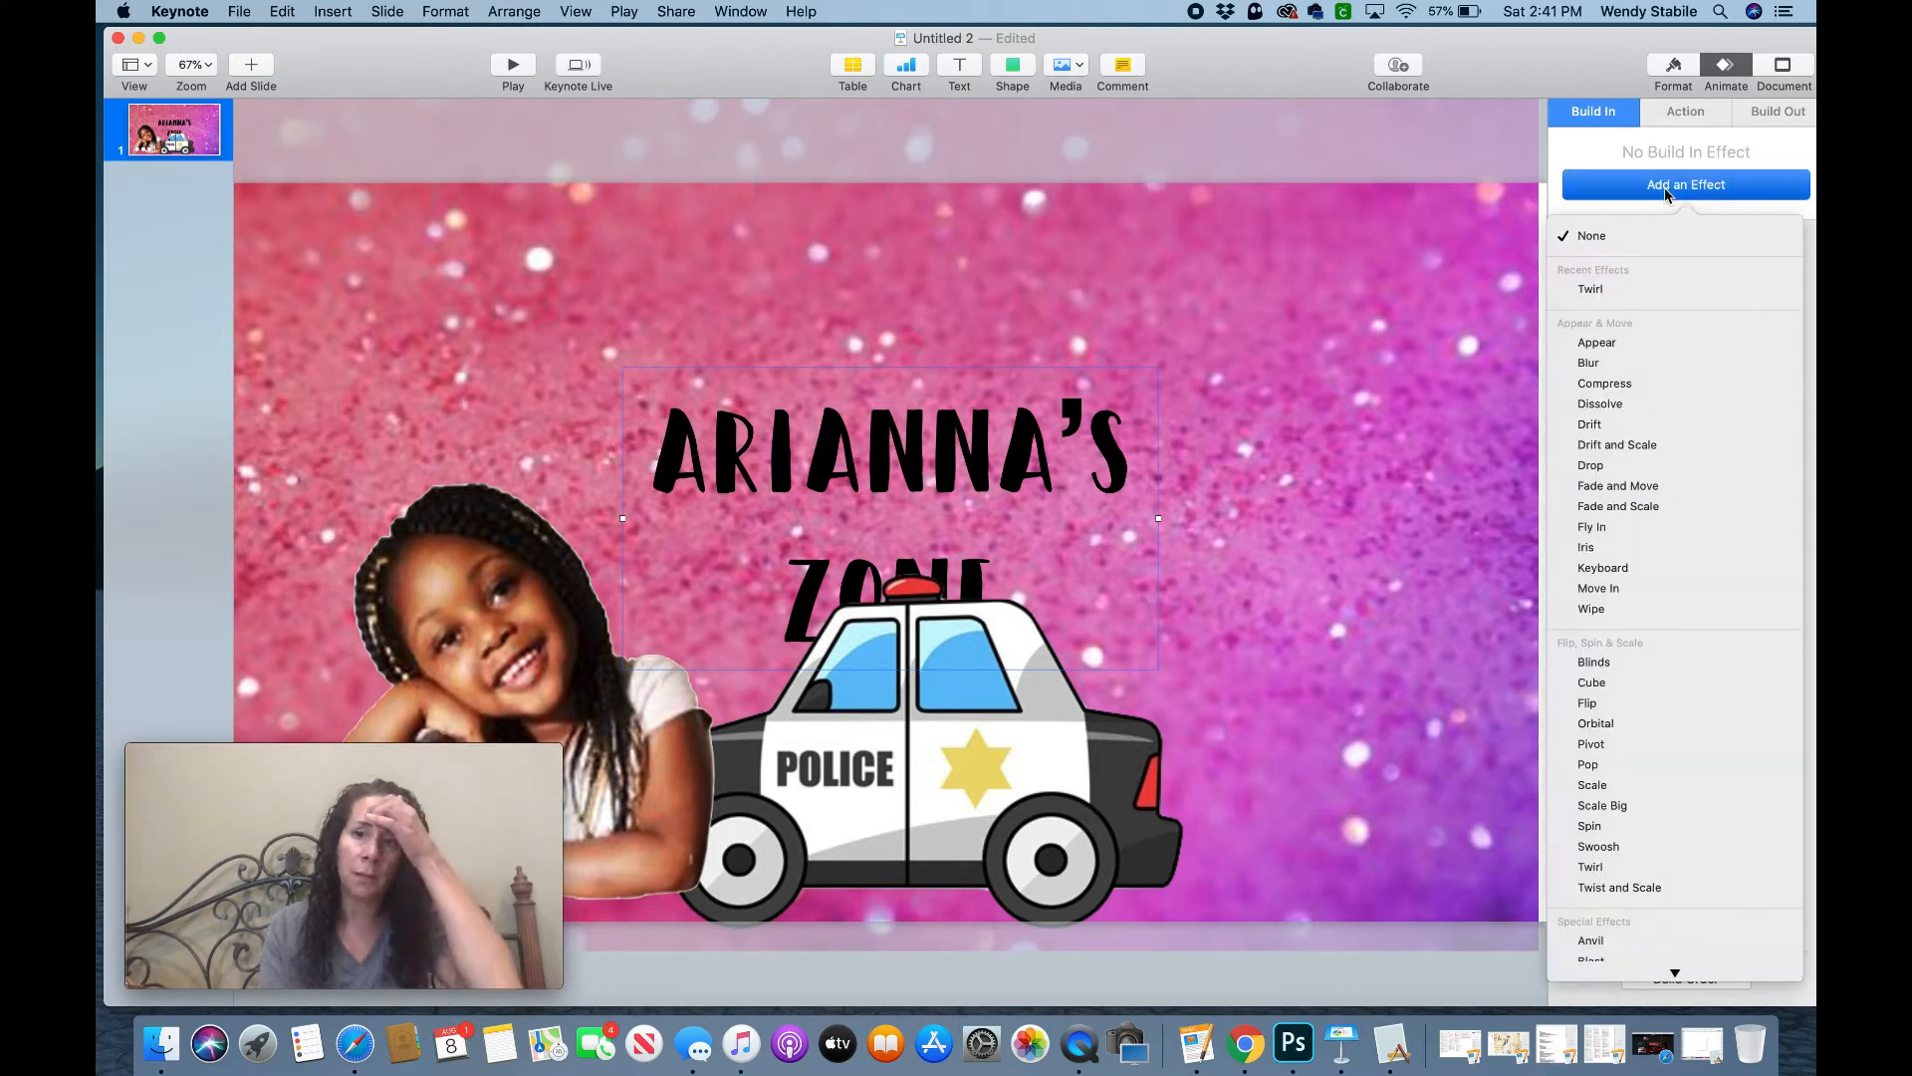
click(1614, 345)
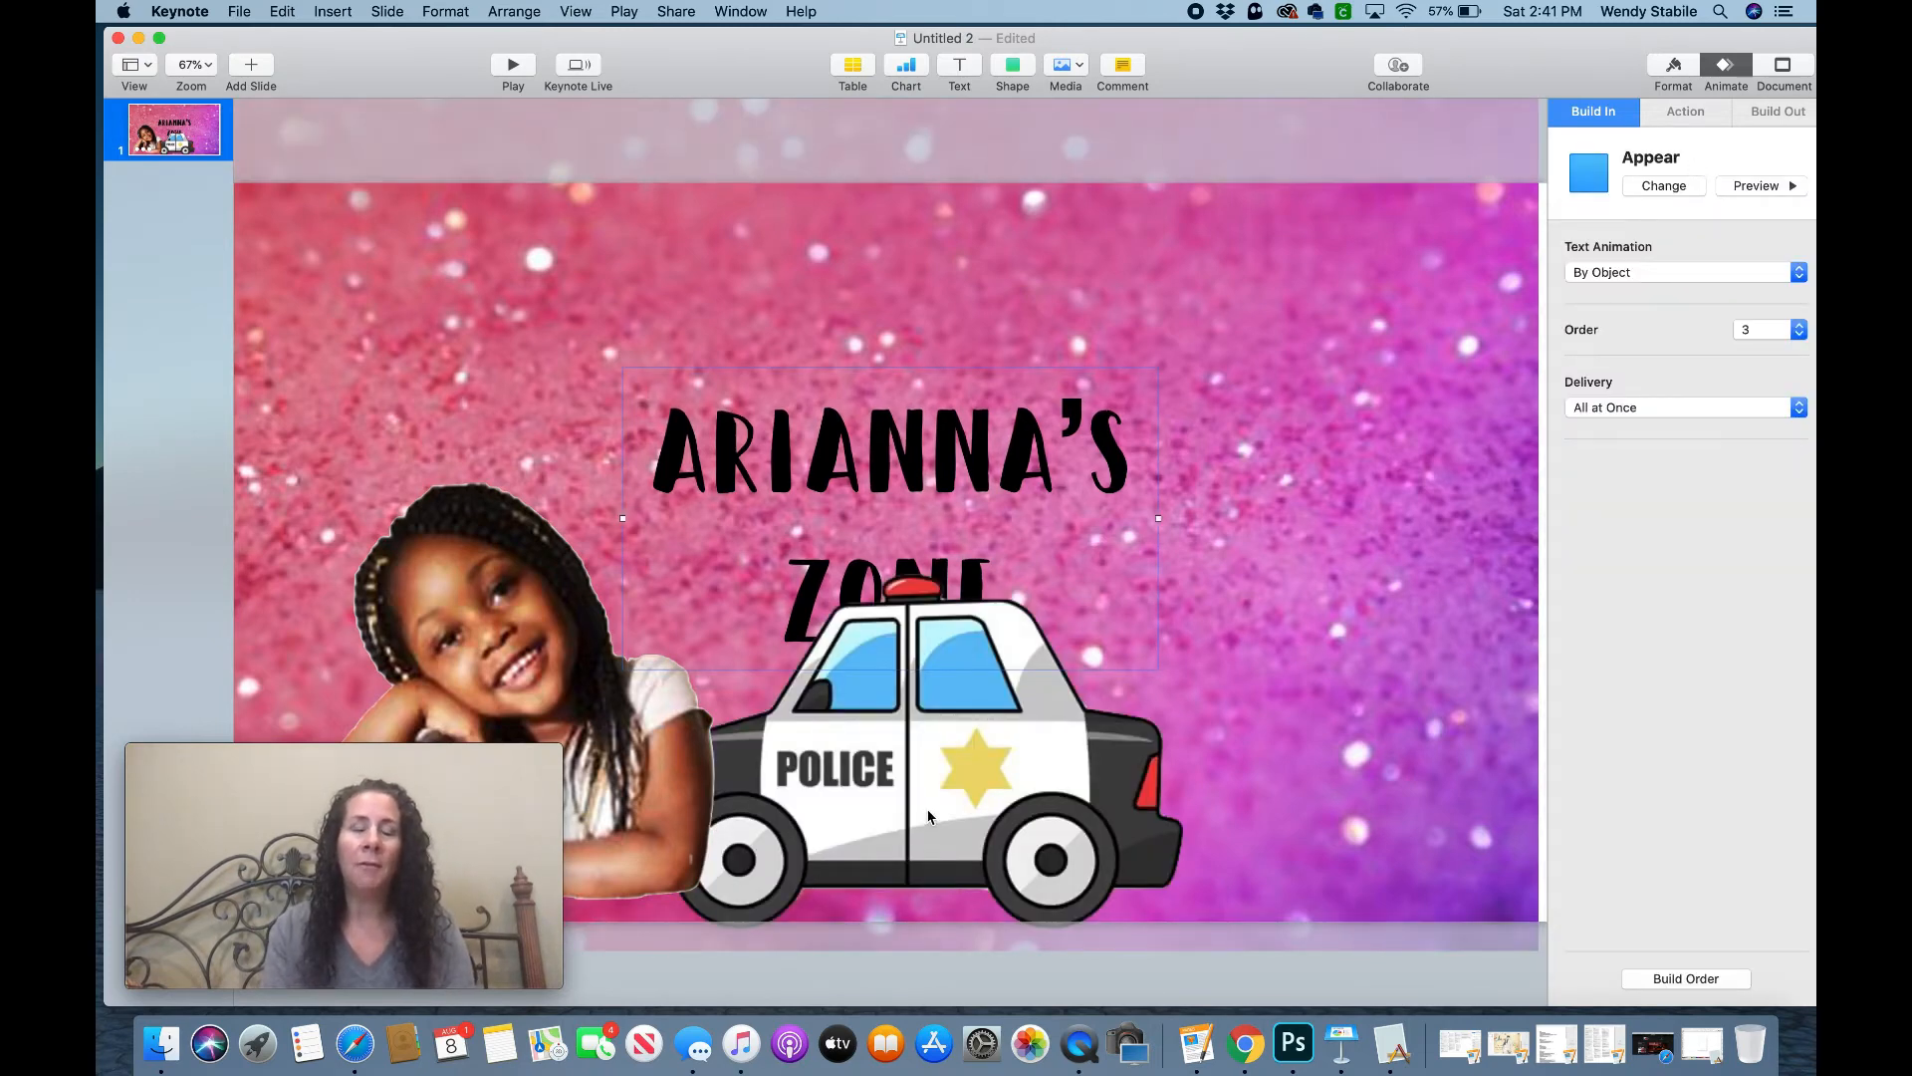
- Move the police car back up so it covers the title text
click(979, 805)
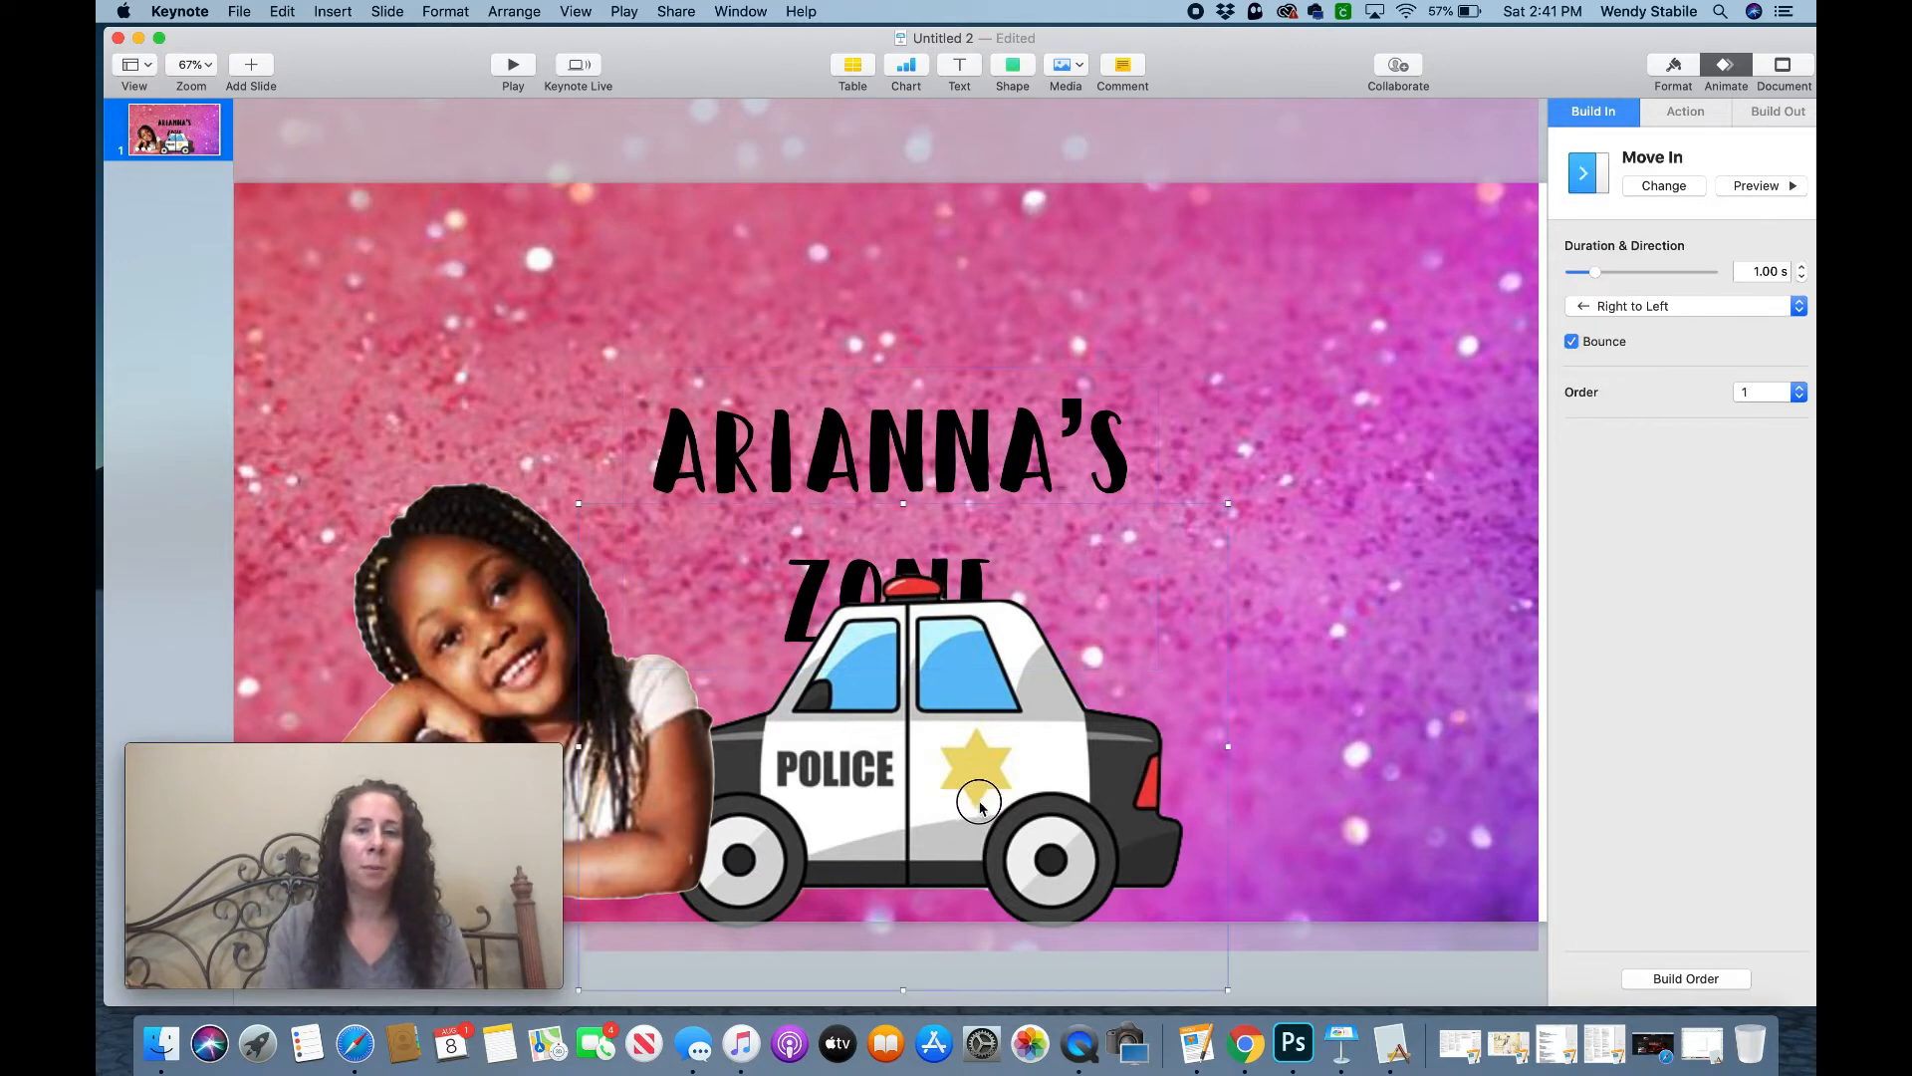
drag(979, 804, 988, 560)
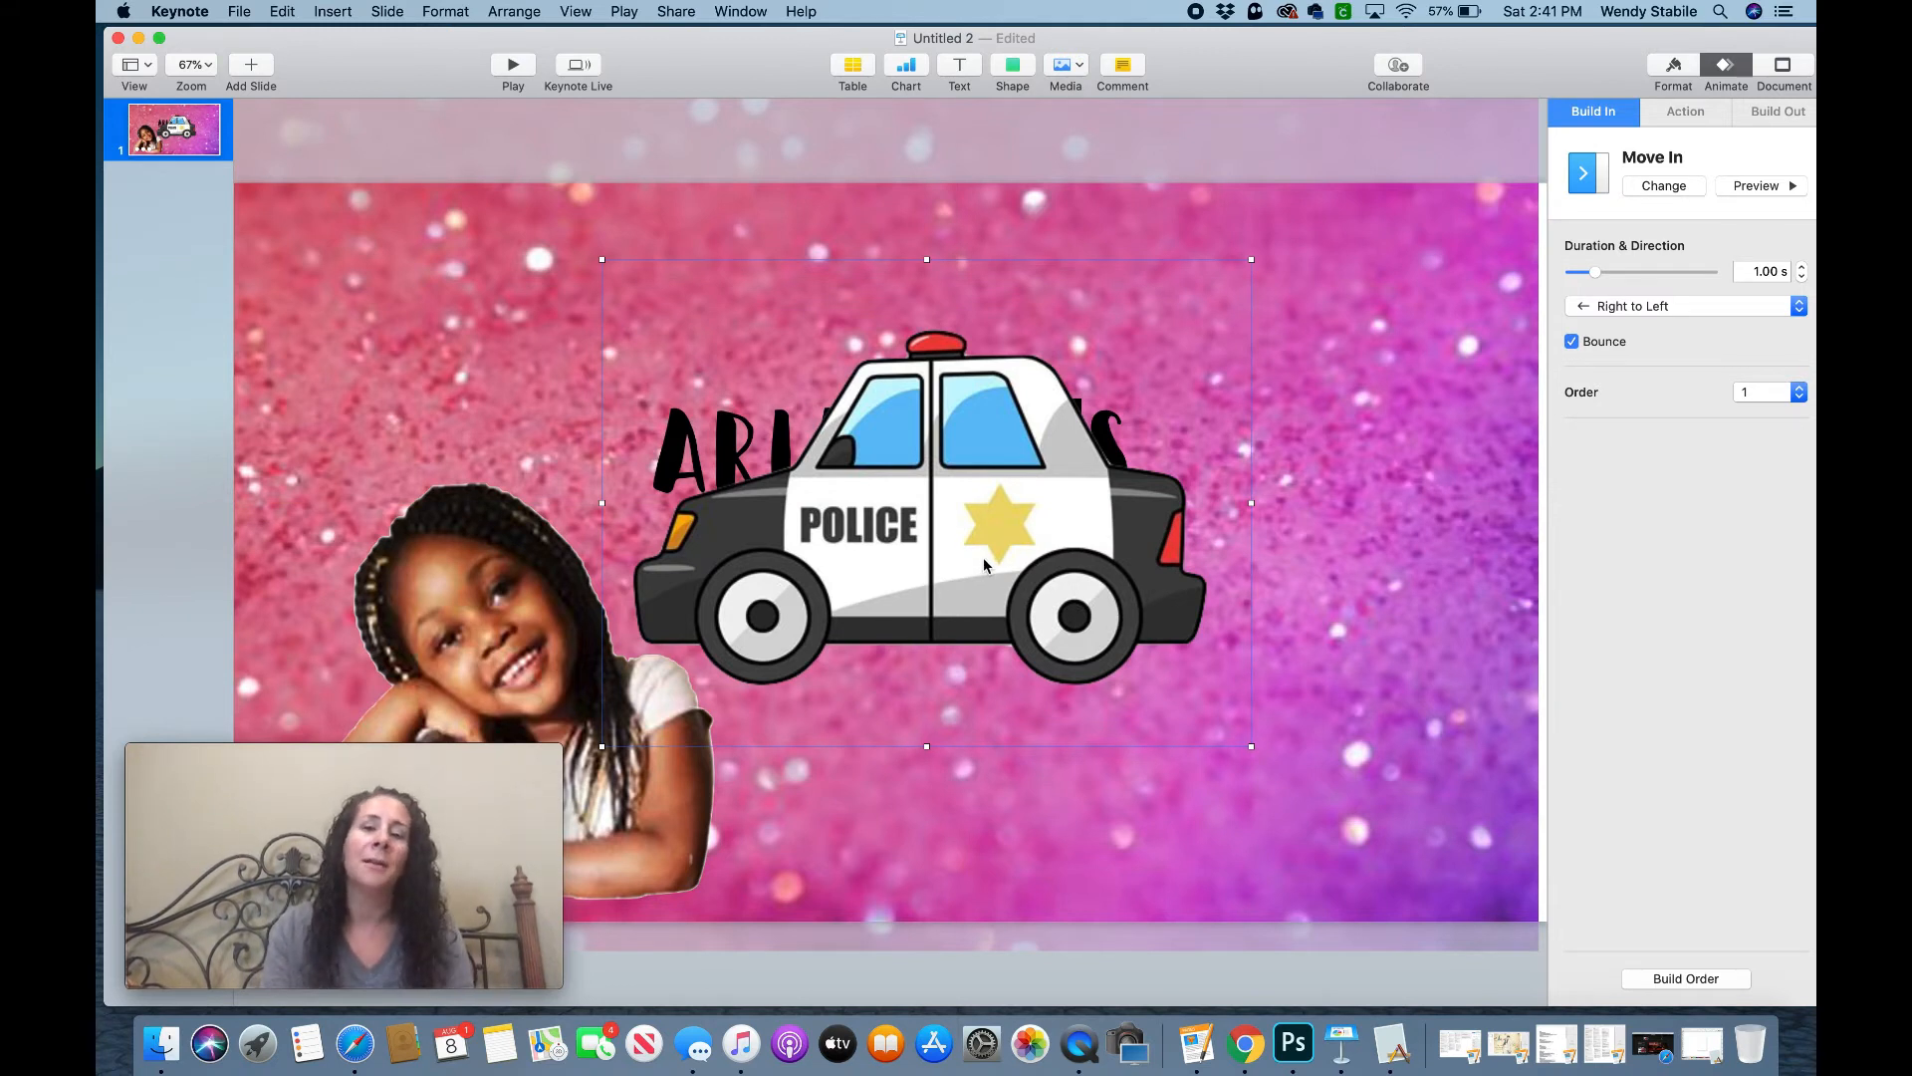
drag(983, 557, 973, 564)
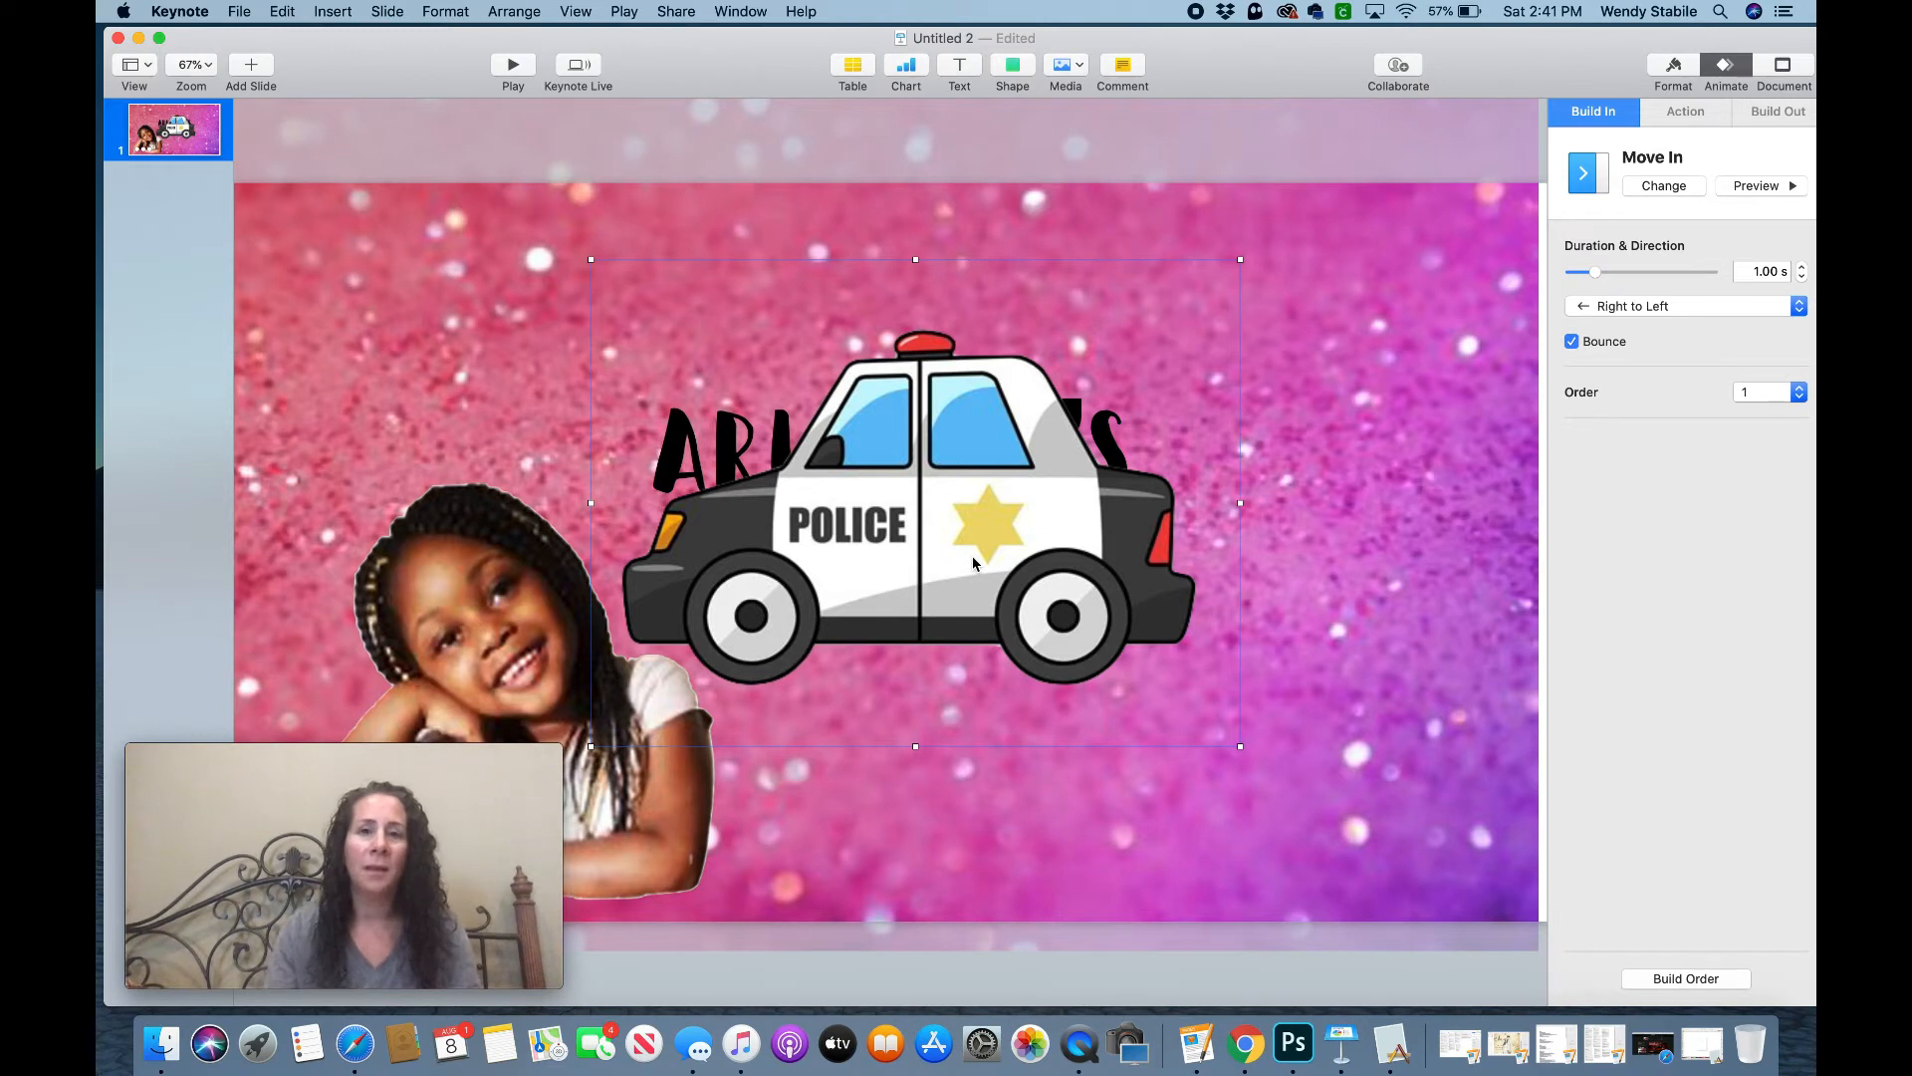
click(1356, 428)
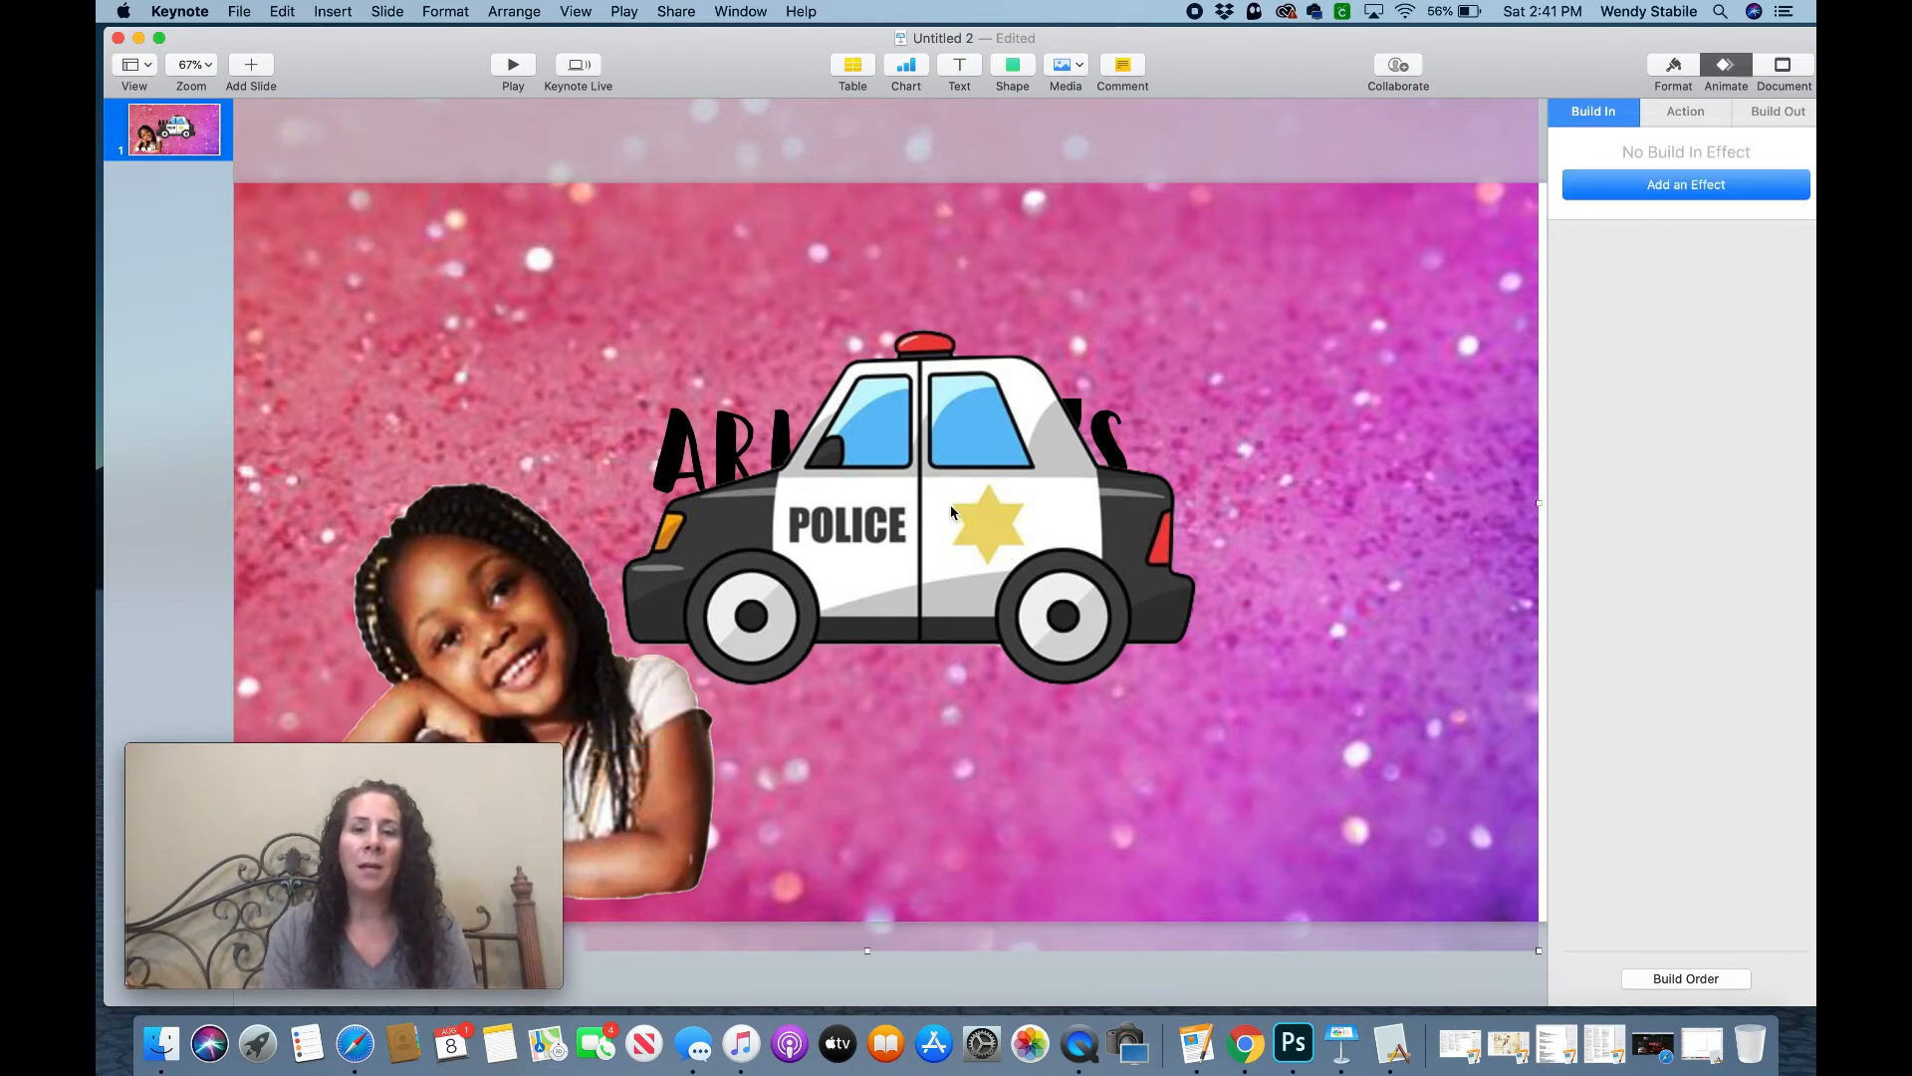
- Reopen the build order and examine the car's Move In and Crumble builds and the title's Appear build, previewing the car's builds
click(1668, 986)
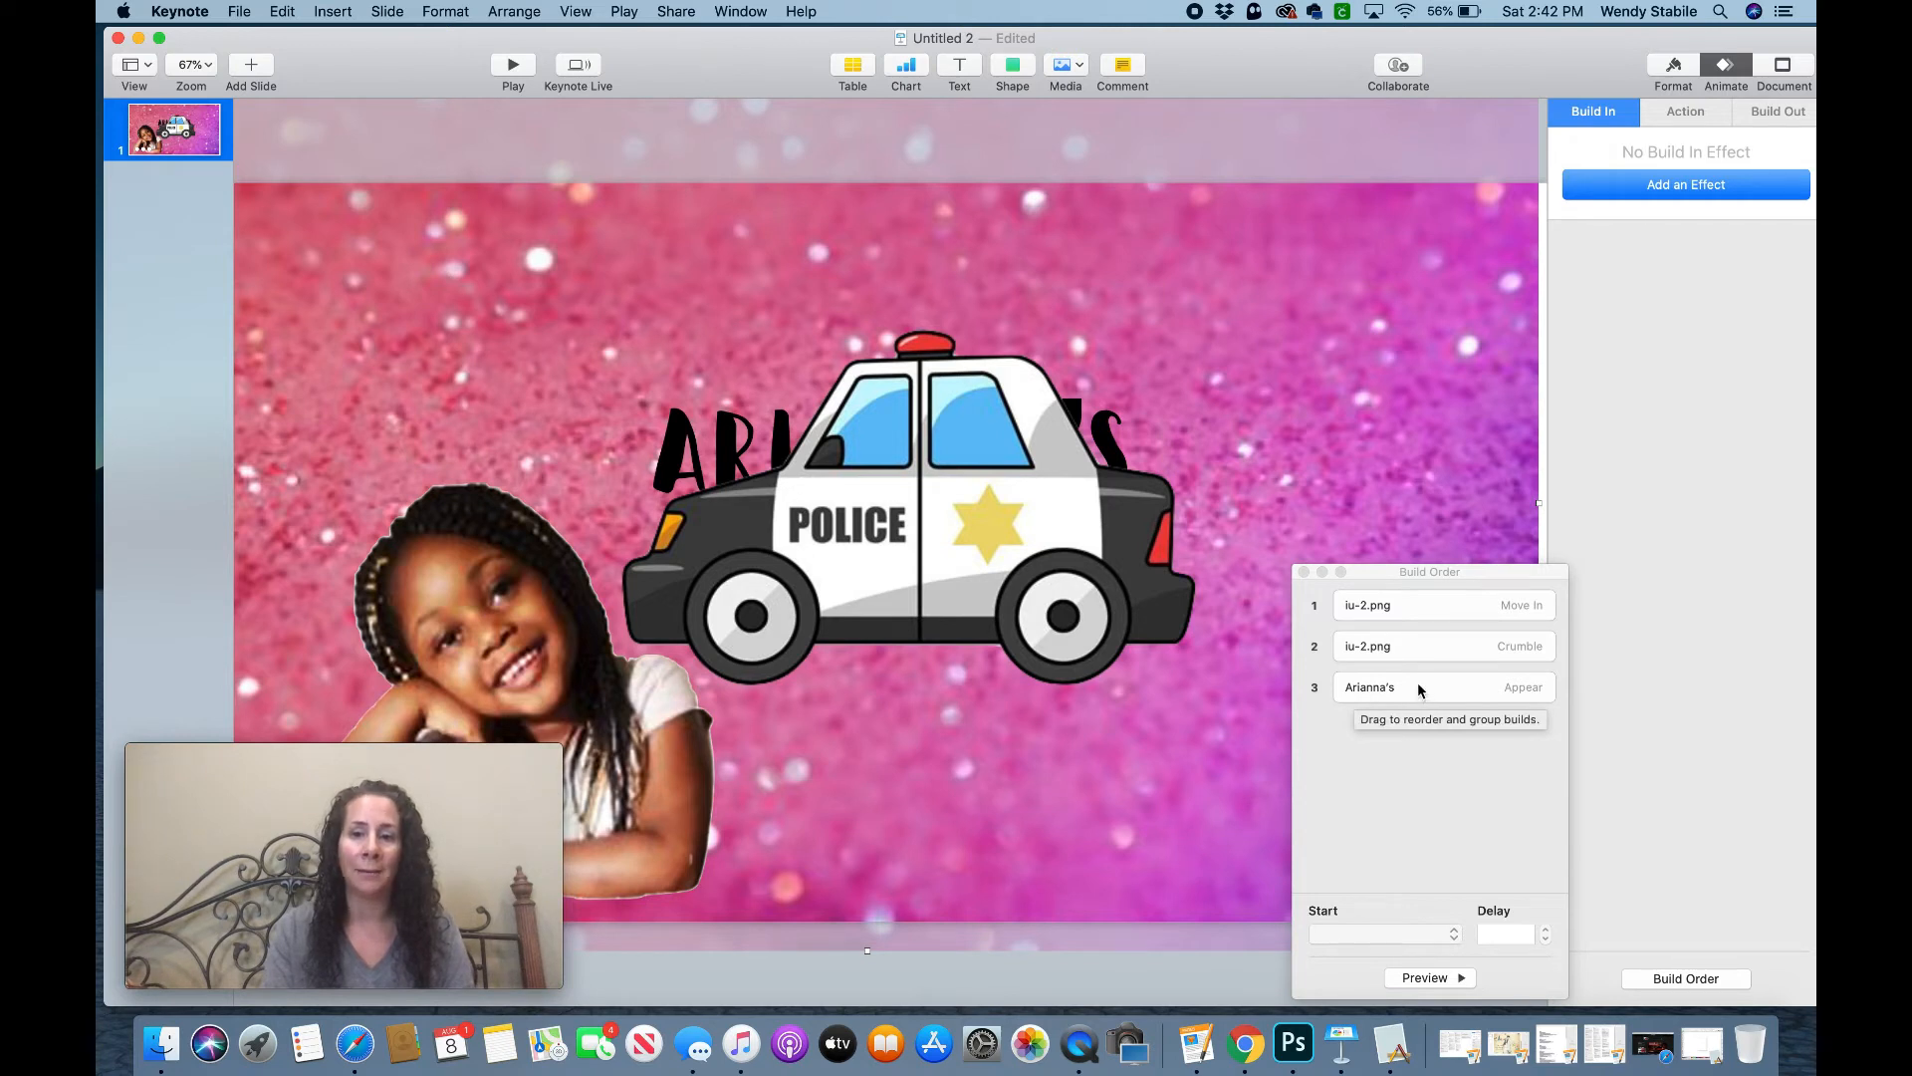
click(1408, 617)
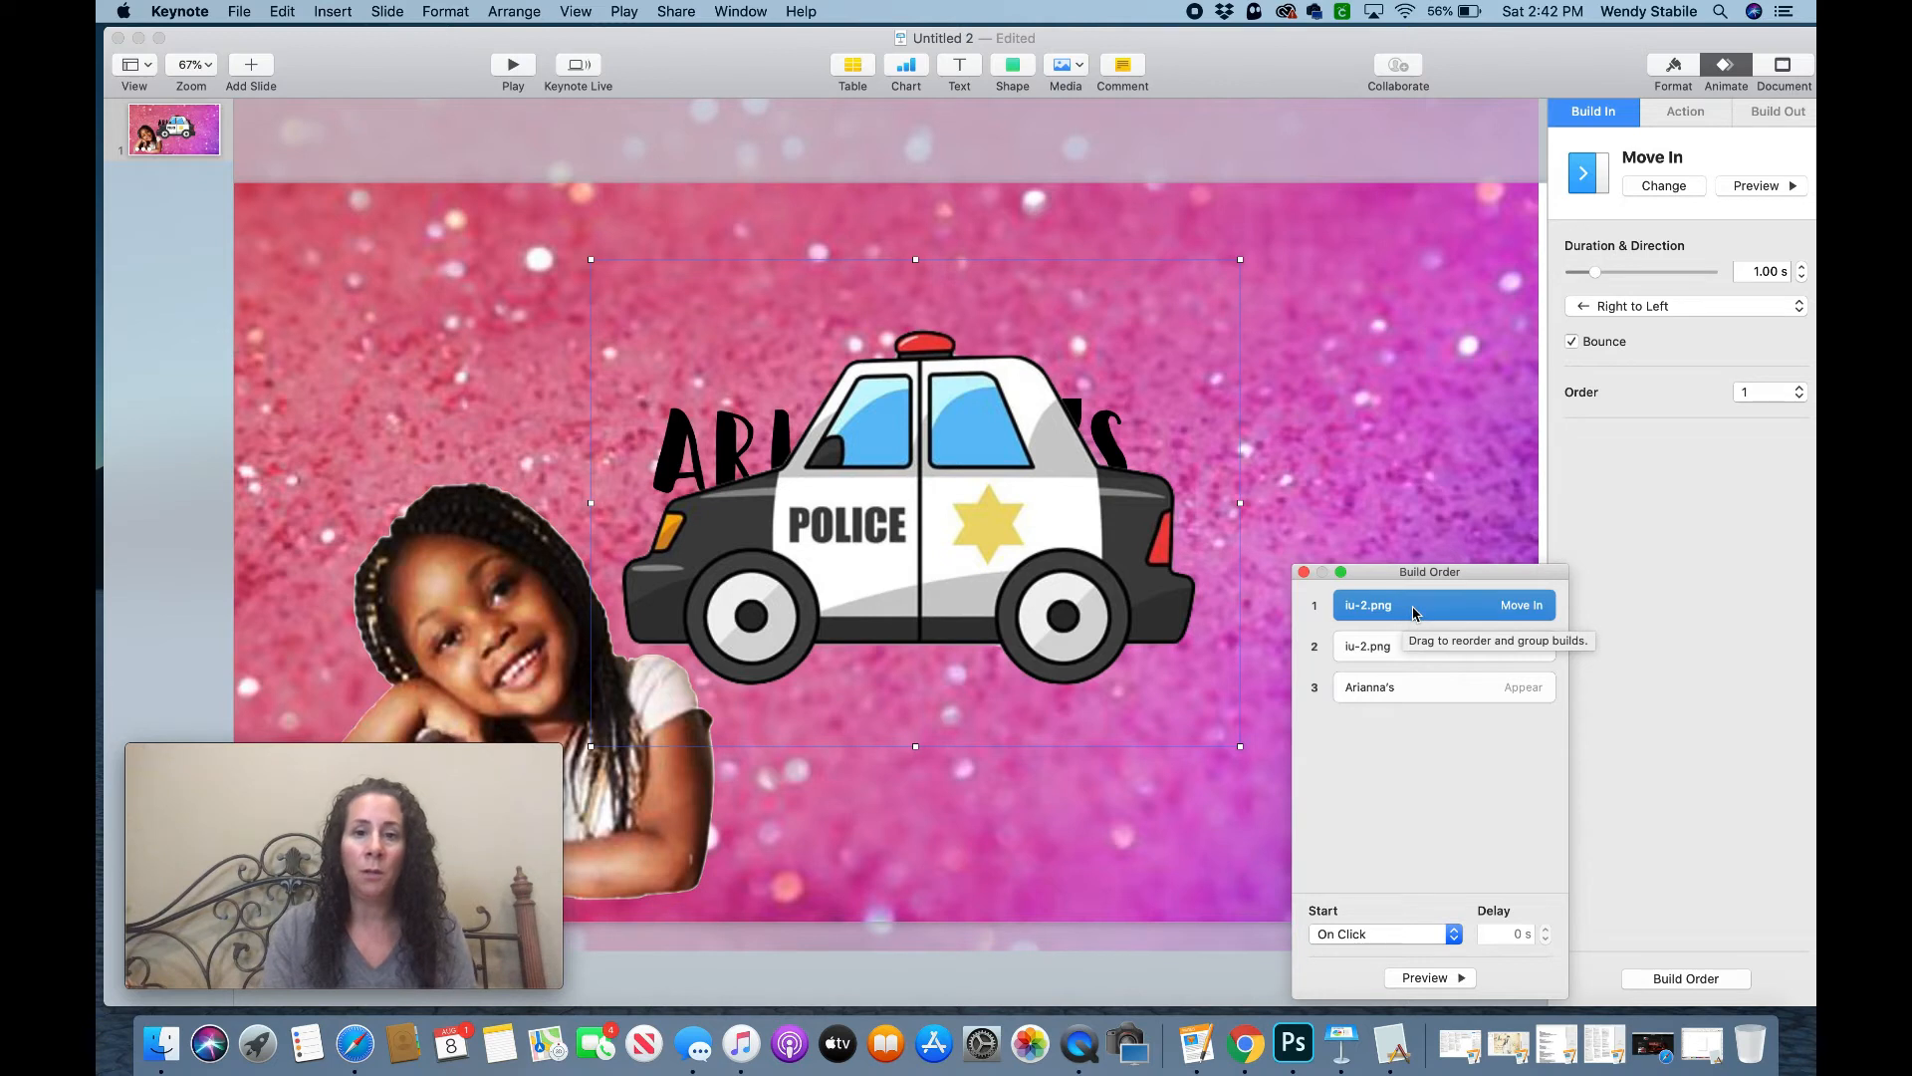
click(1452, 979)
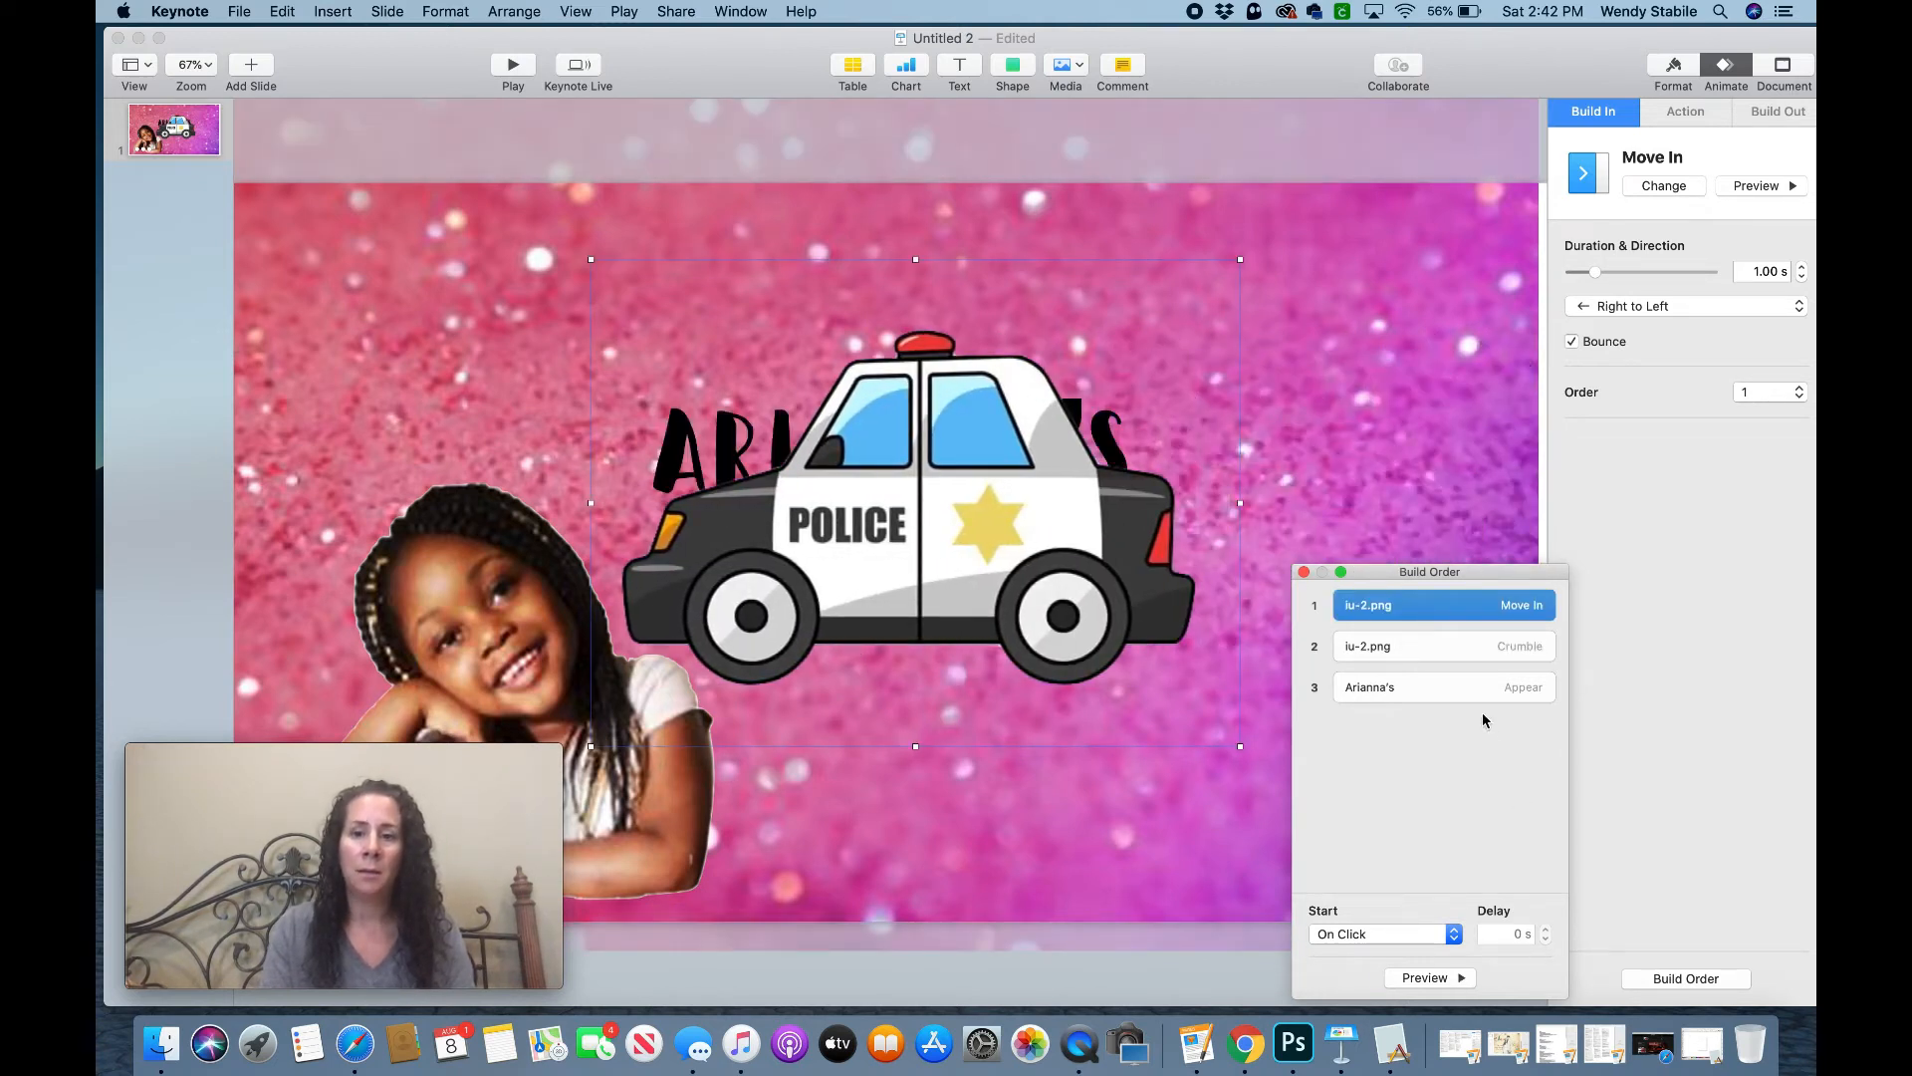
click(1439, 652)
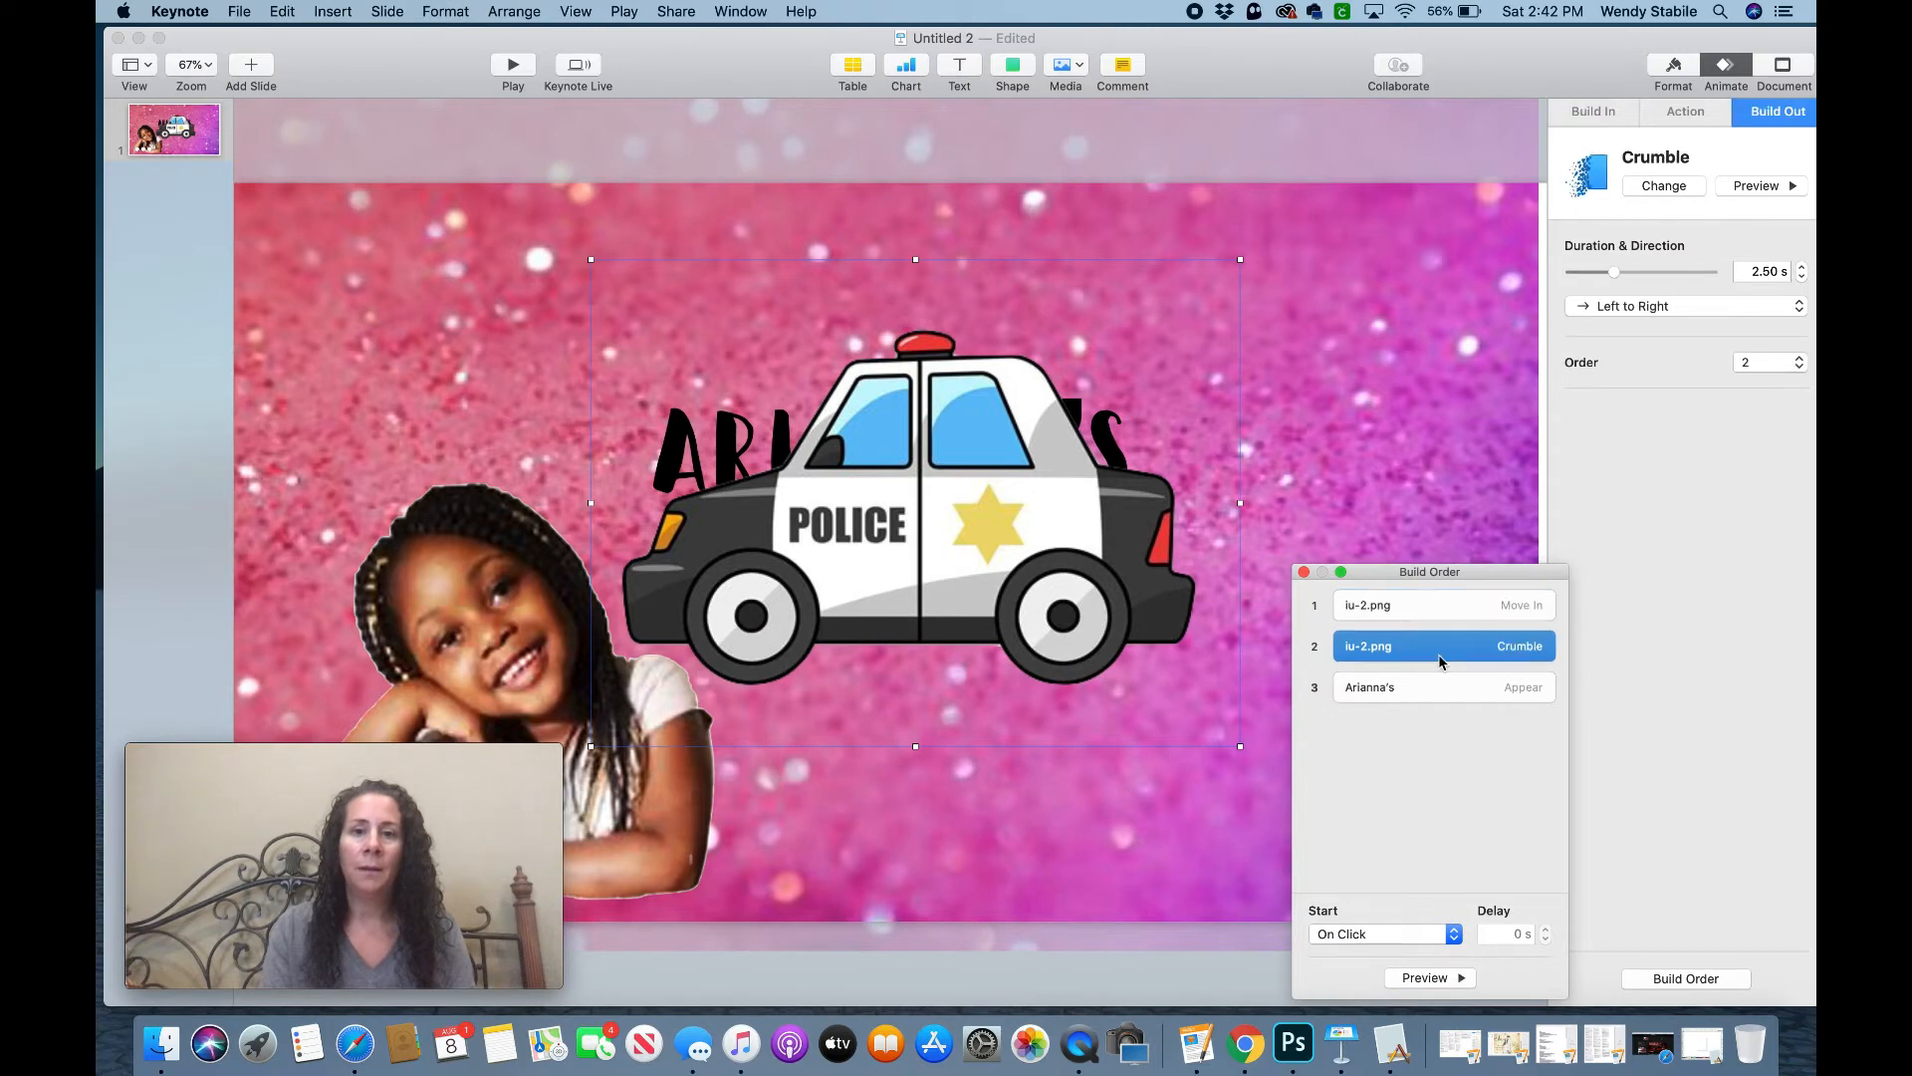
click(1440, 978)
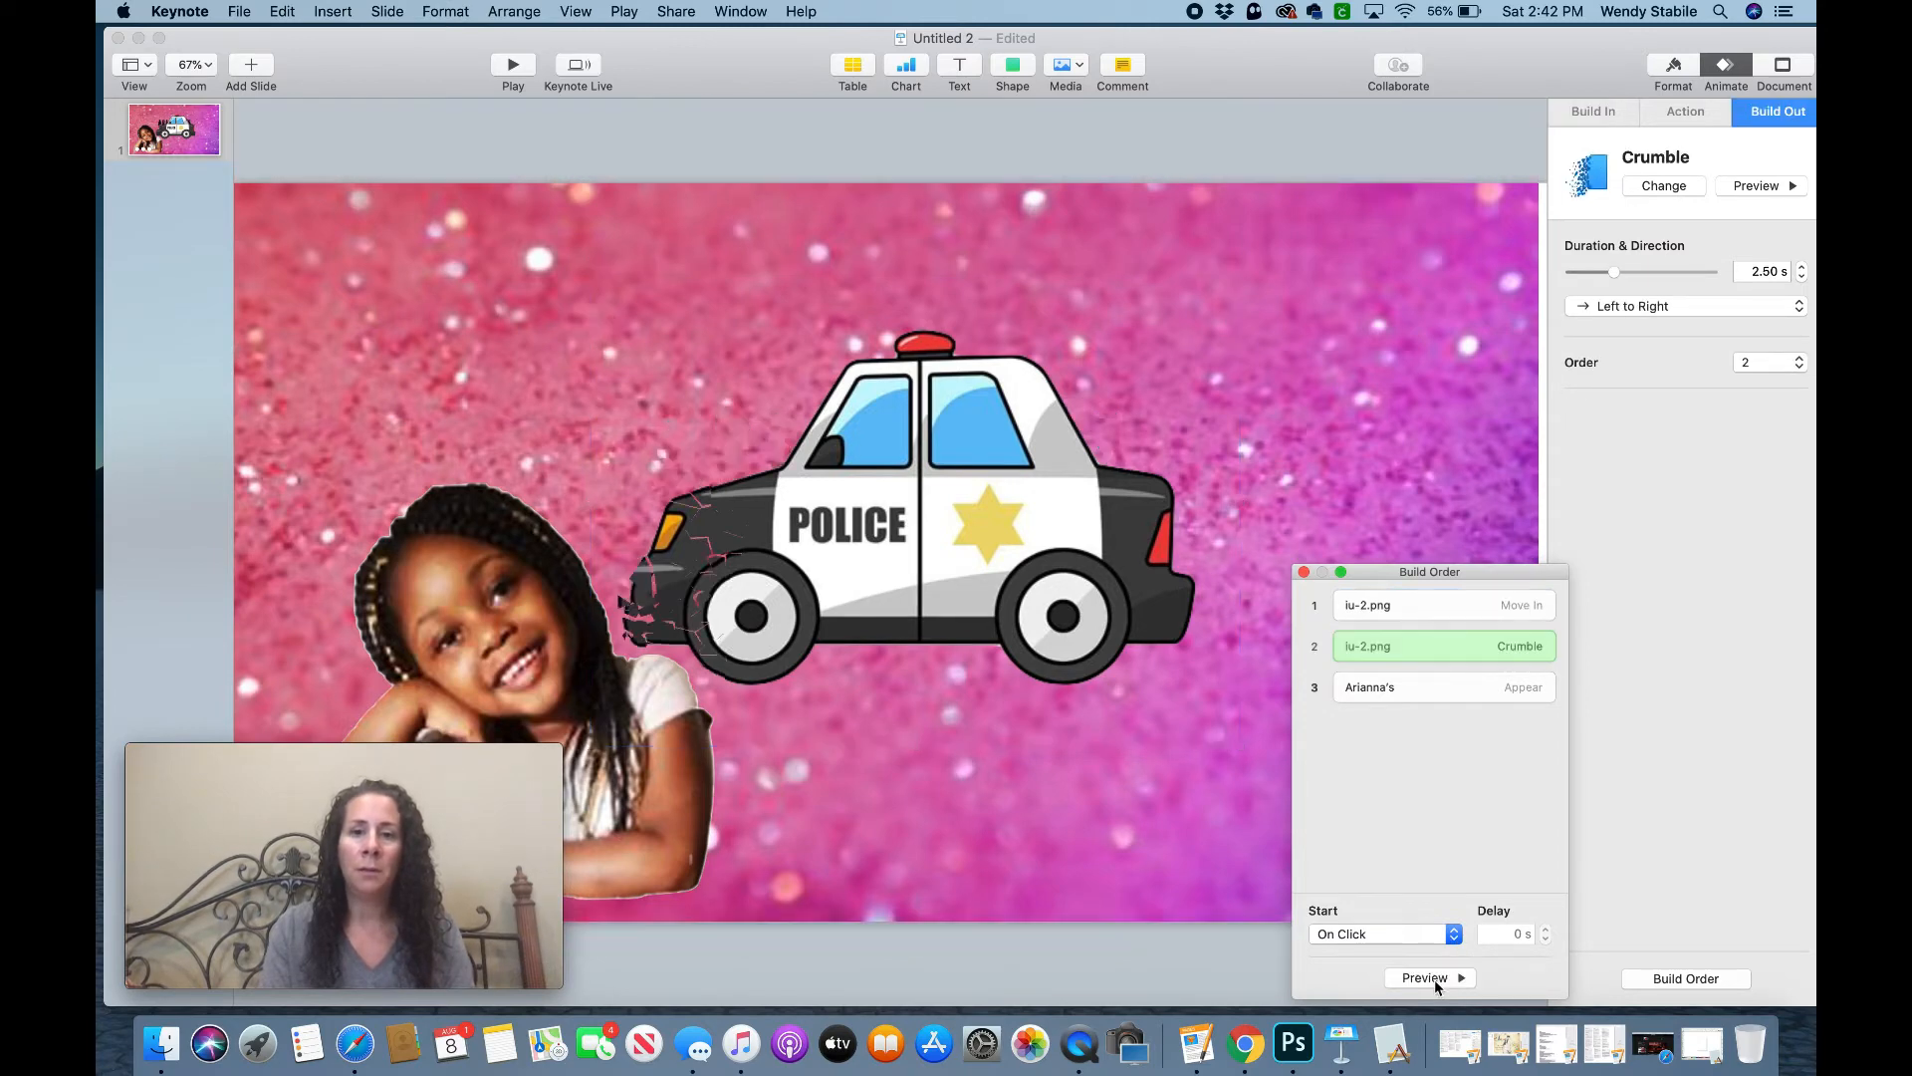
click(1465, 697)
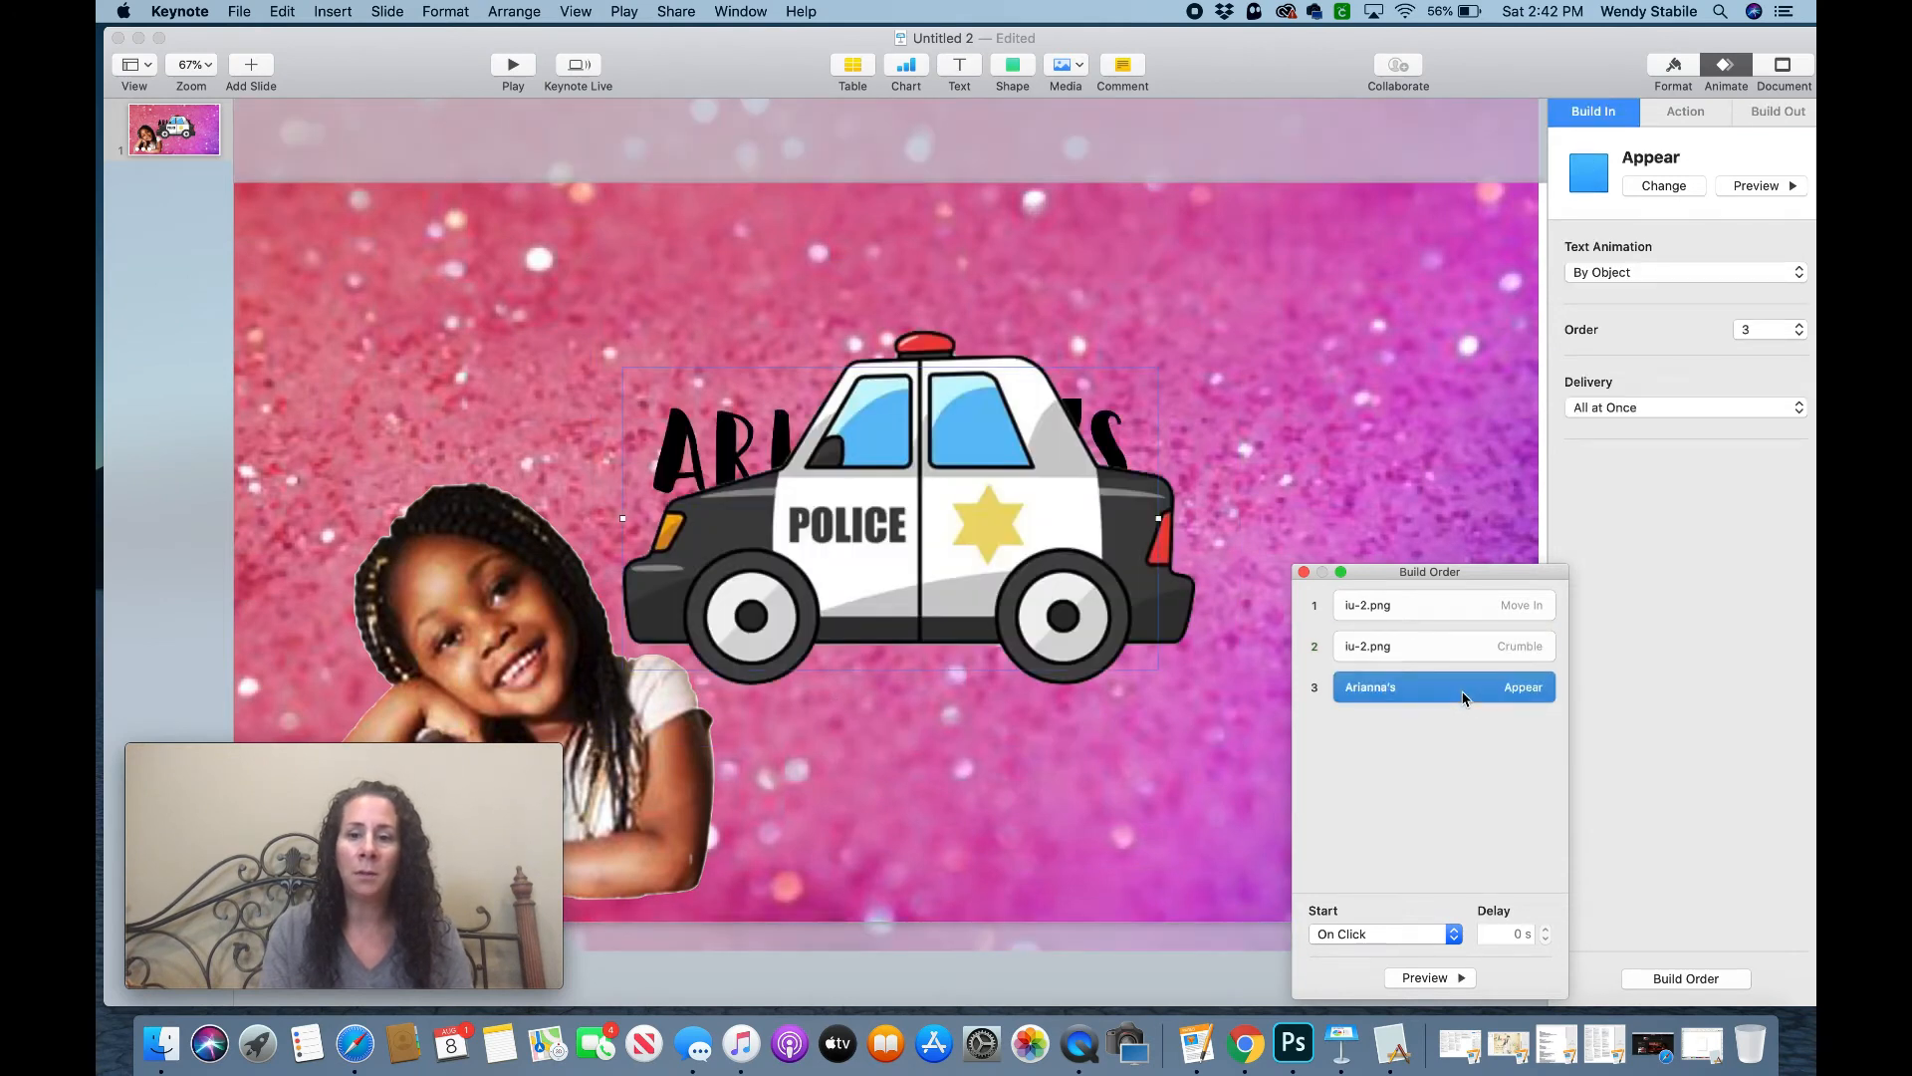
click(1444, 607)
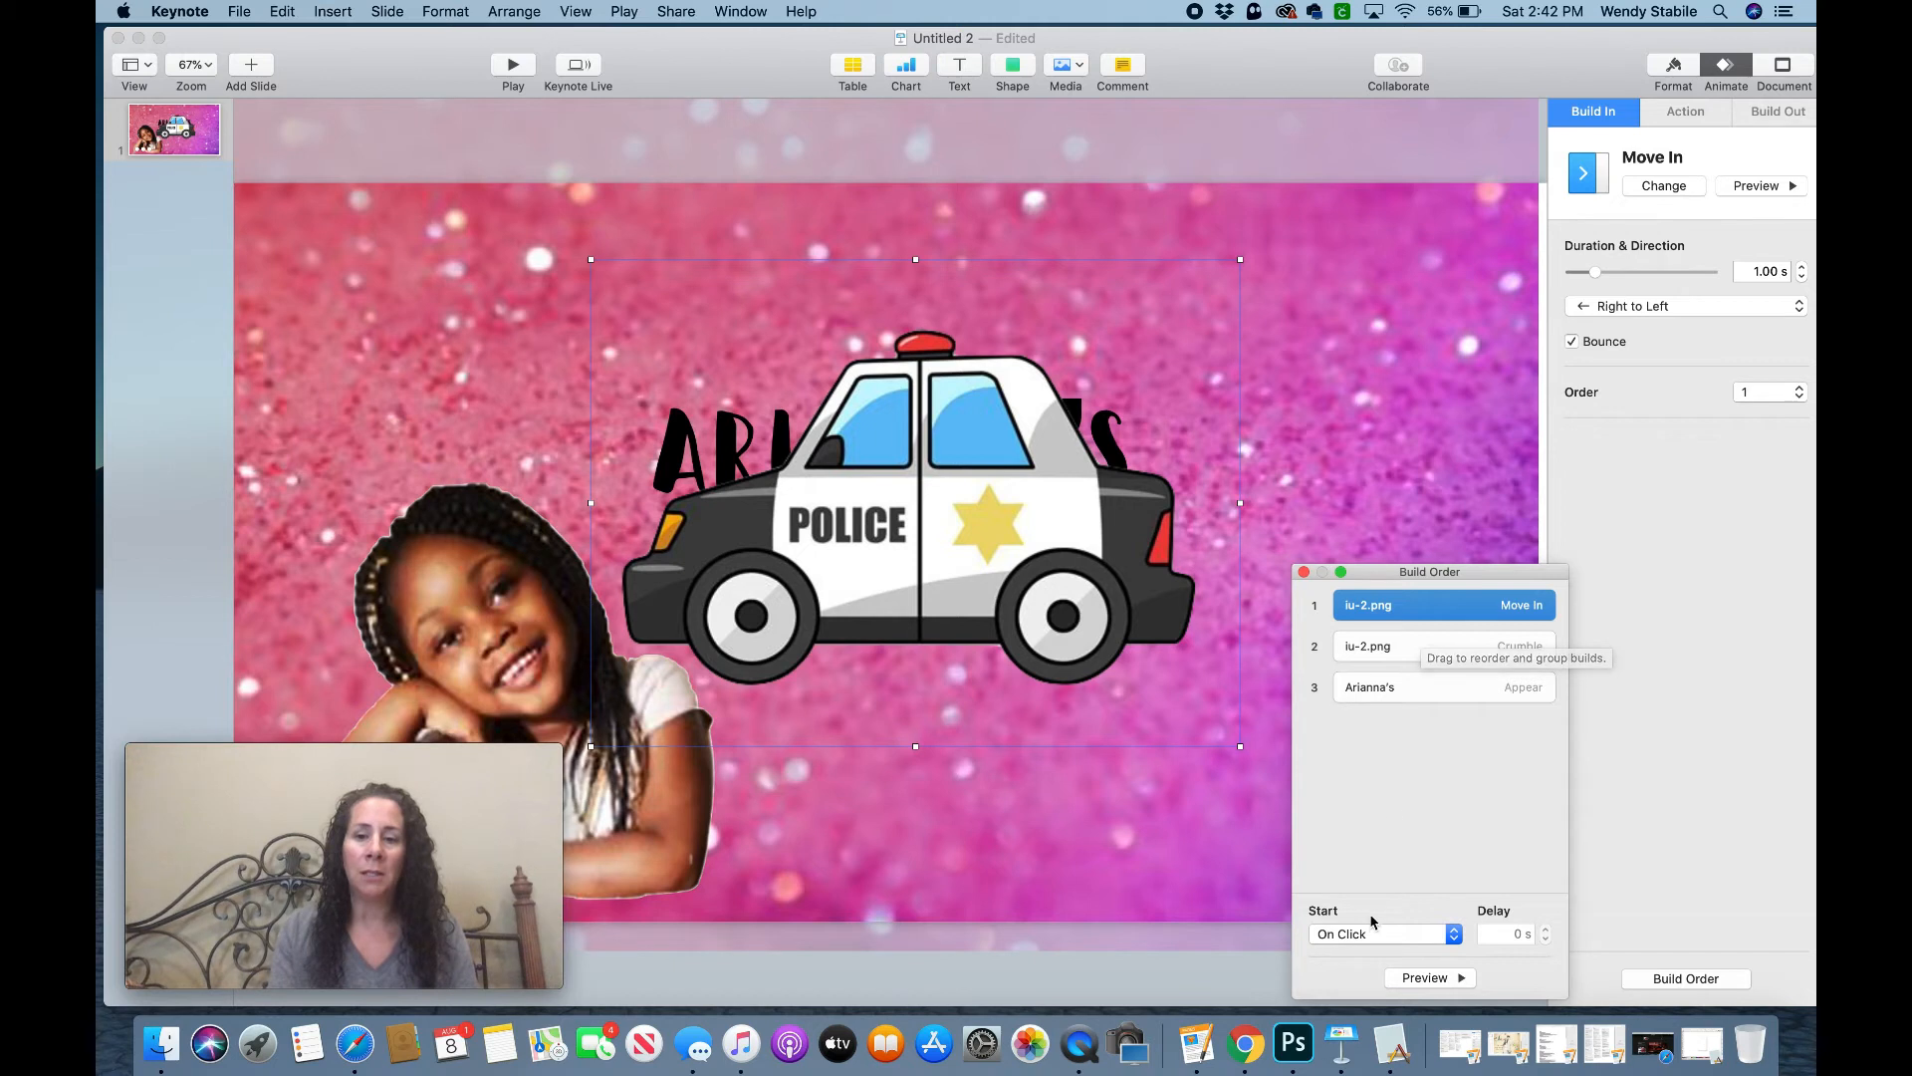
- Set the police car's Crumble build to start After Build 1
click(1418, 653)
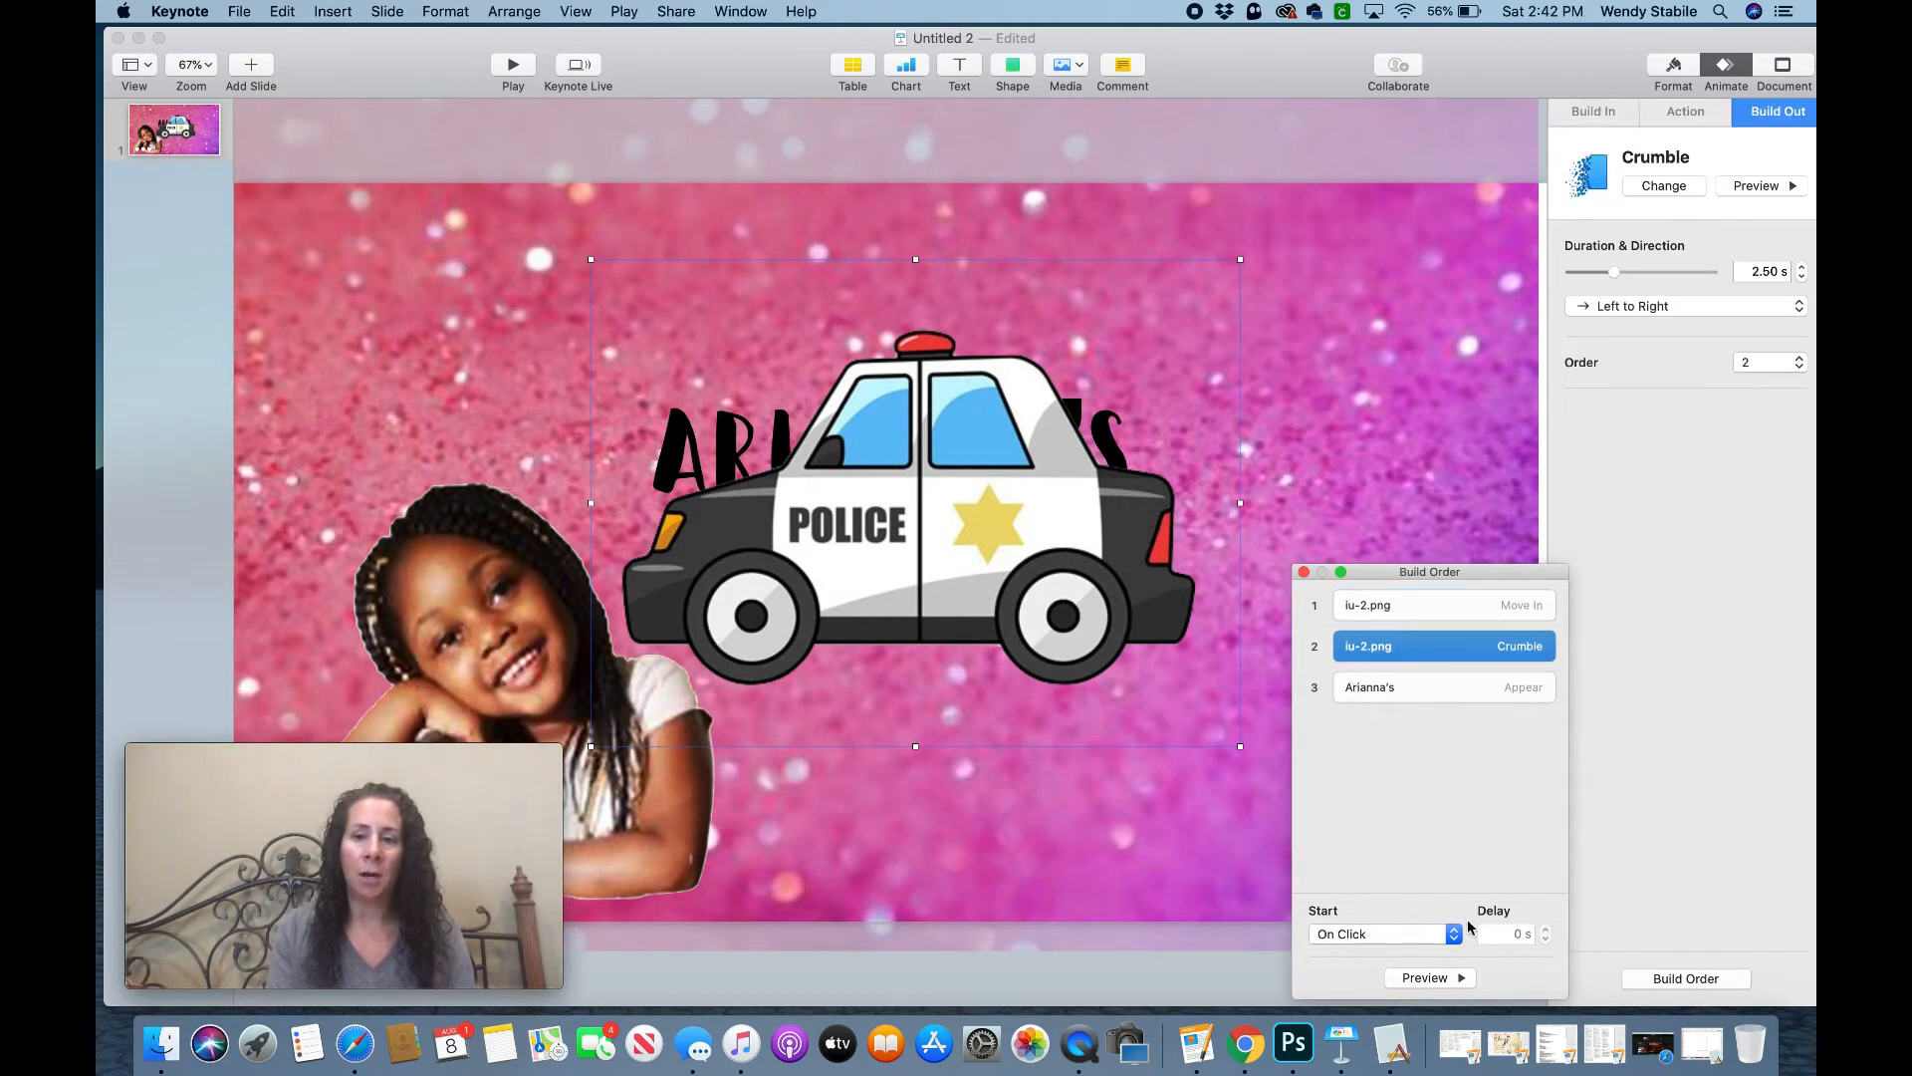
click(1453, 933)
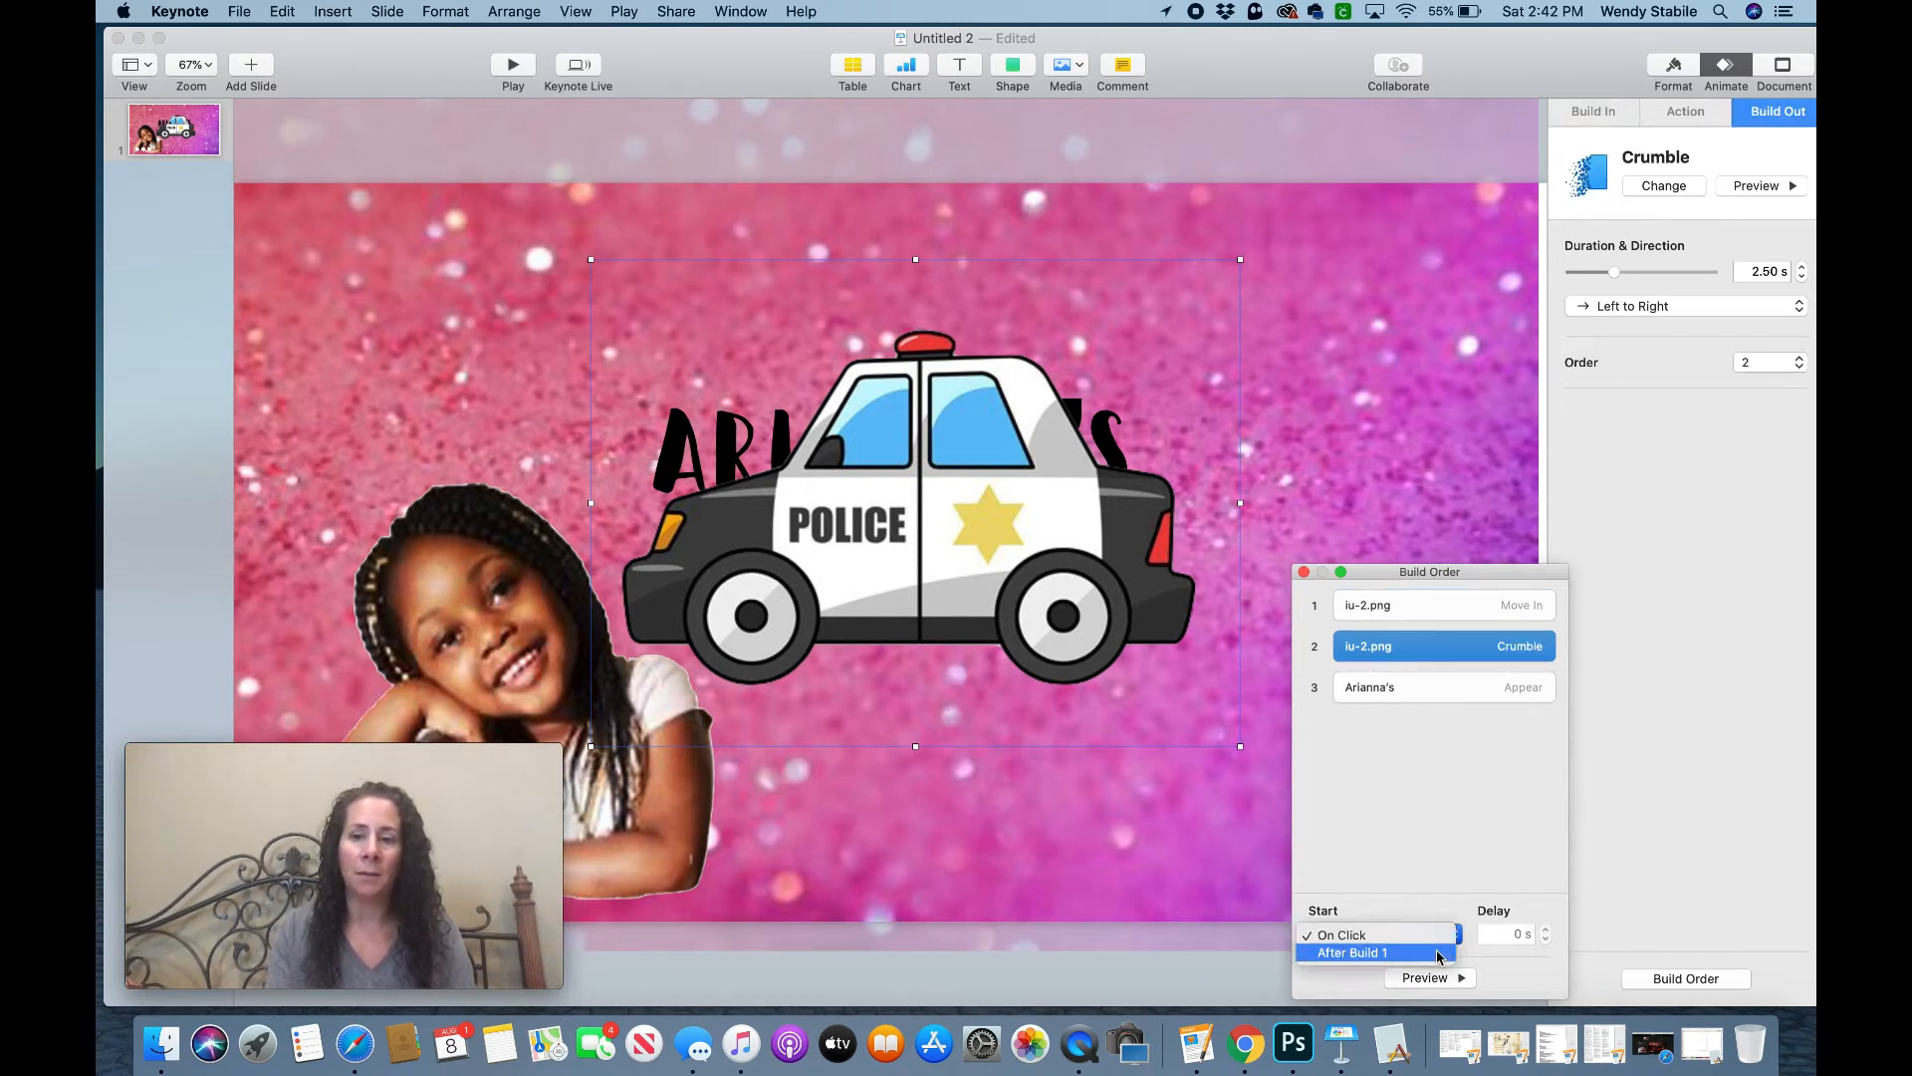
click(1355, 953)
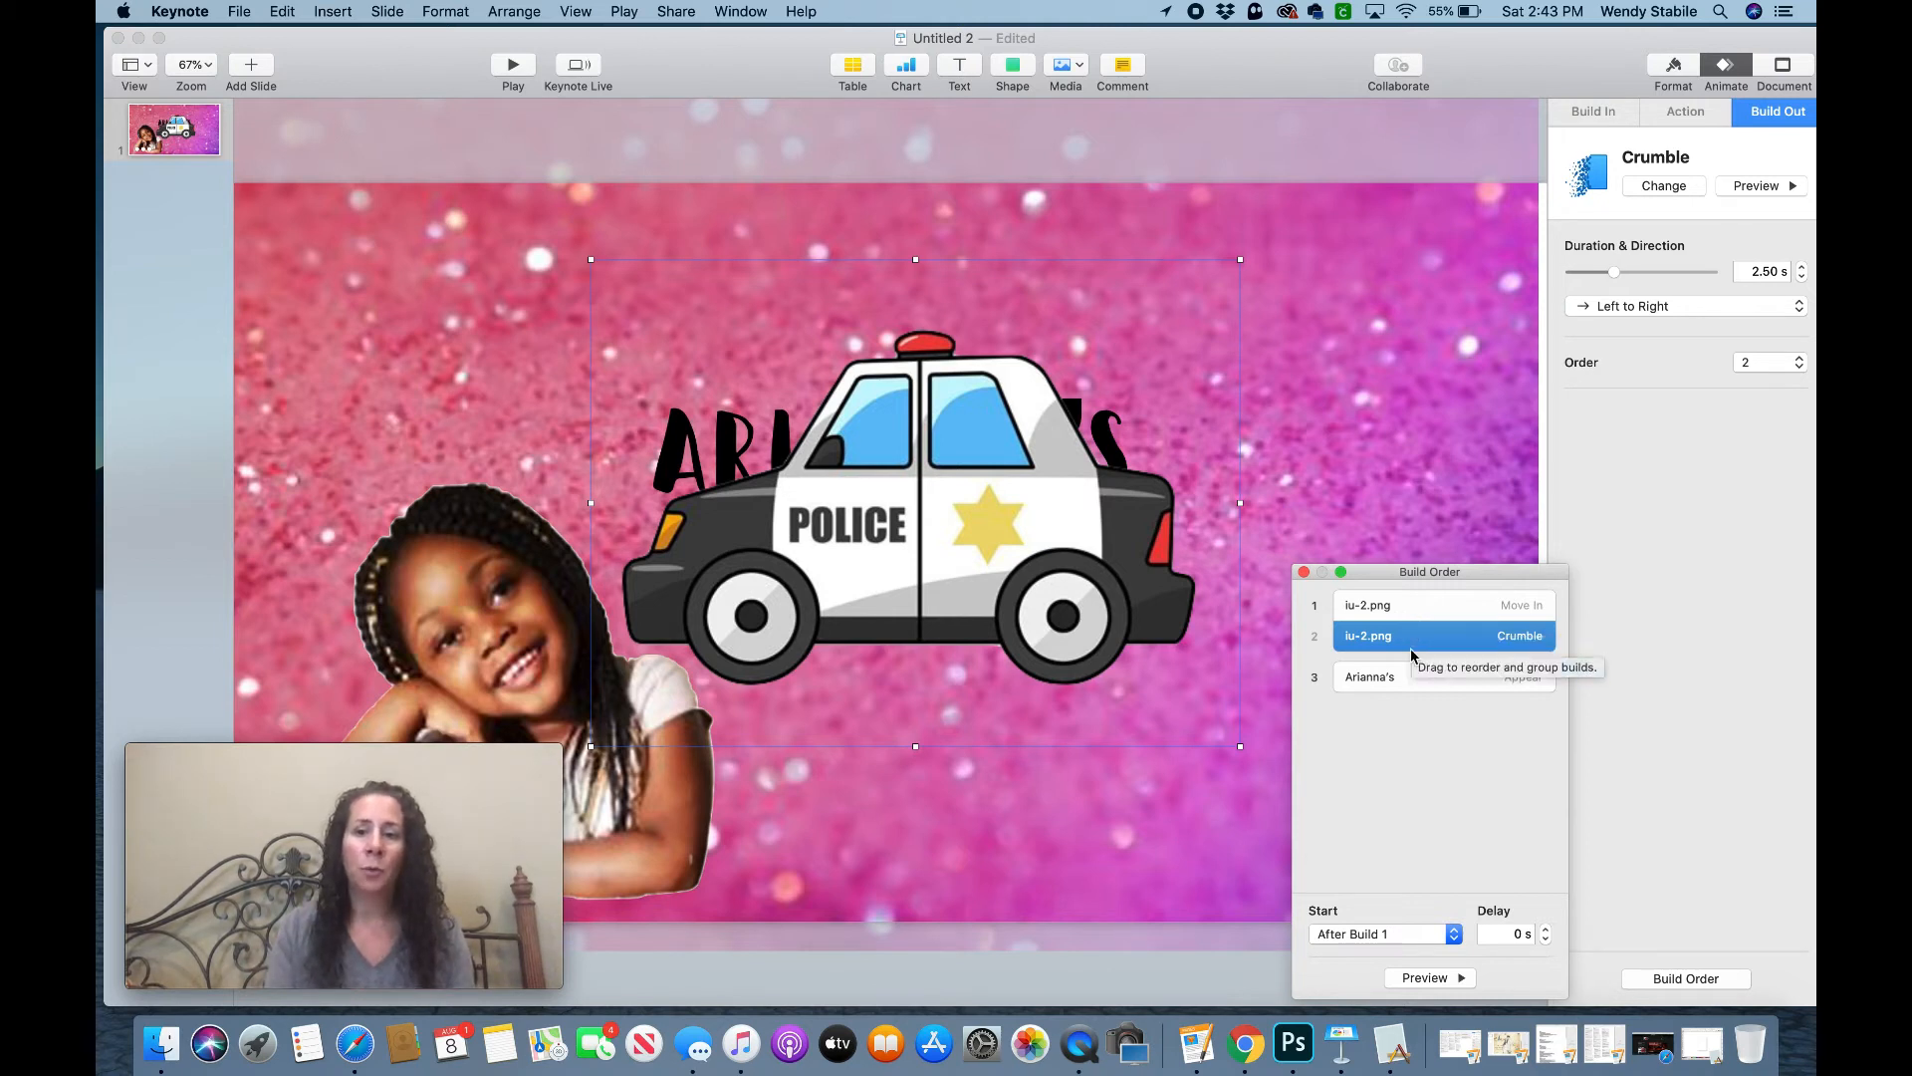
- Set the title text's Appear build to start After Build 2
click(1415, 681)
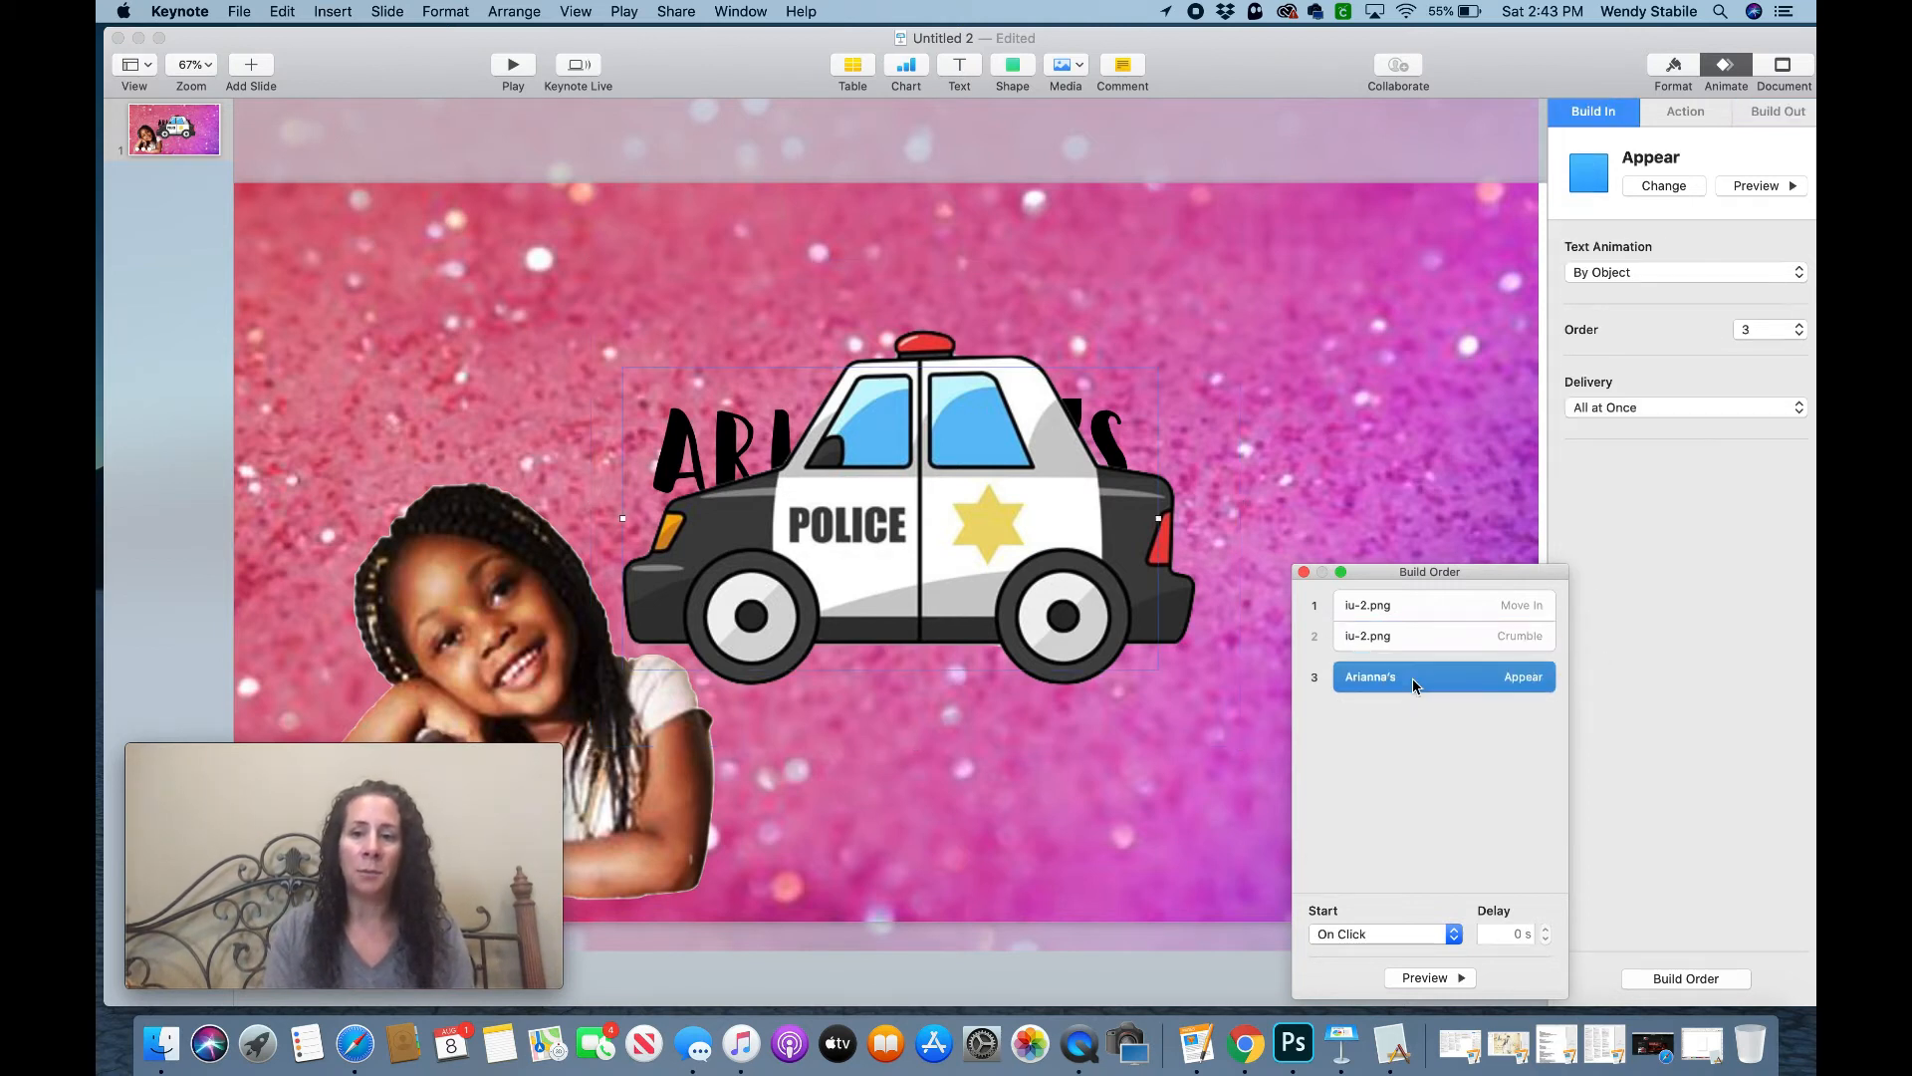
click(1447, 942)
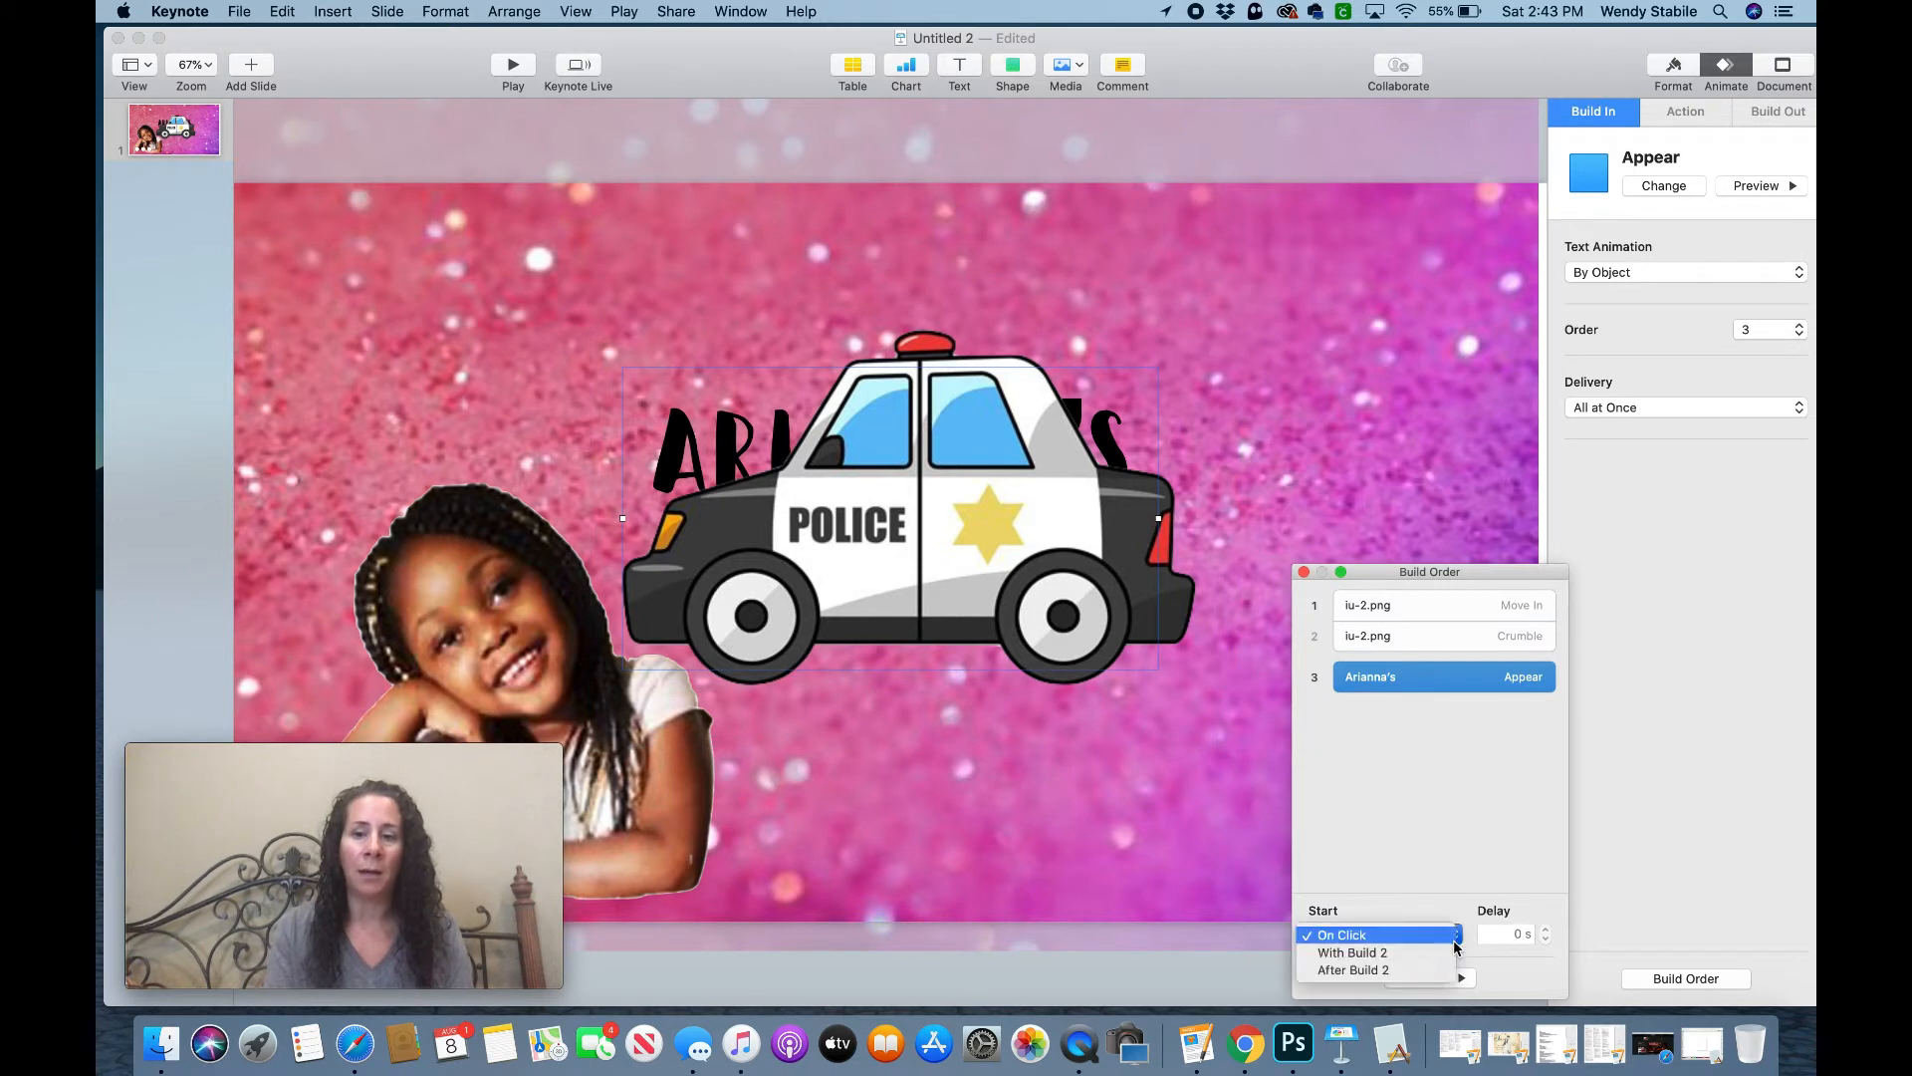
click(1395, 971)
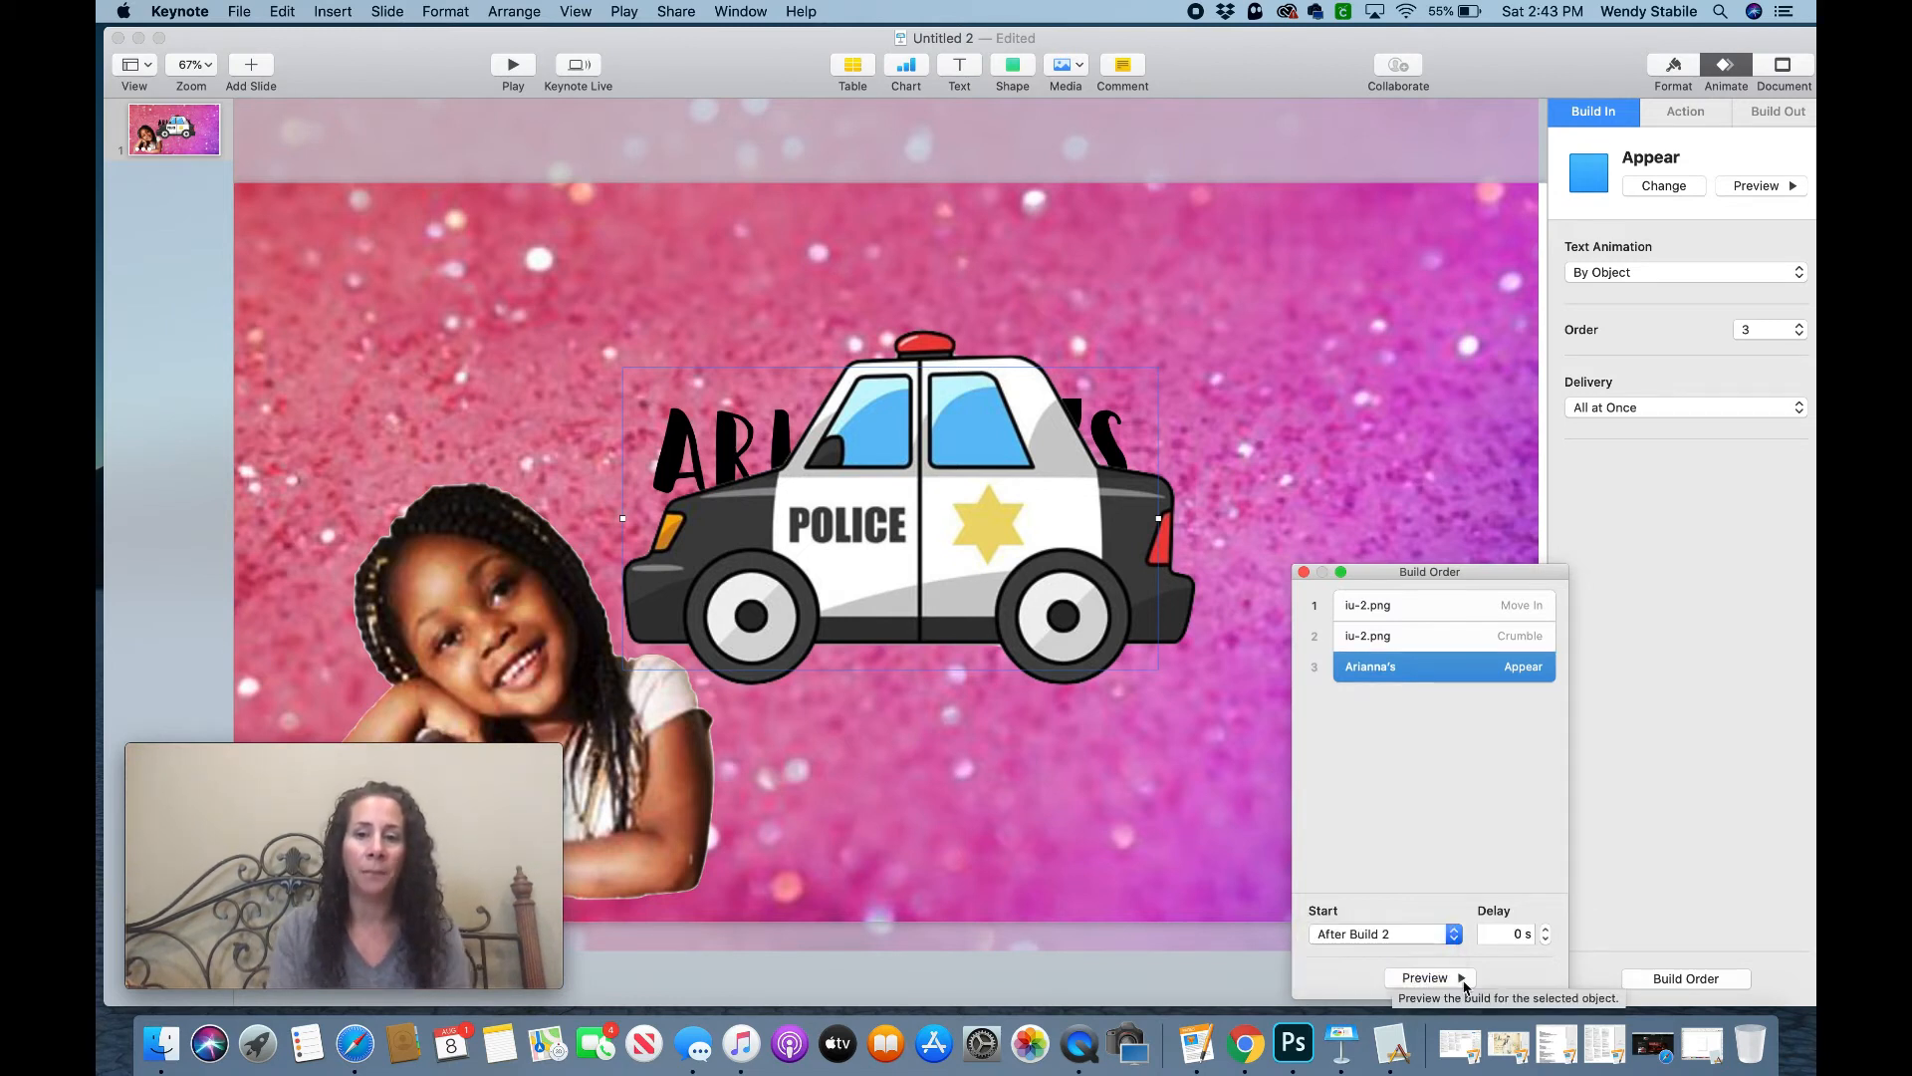
- Preview the title's build and change the title text's Build In effect to Twirl
click(1444, 976)
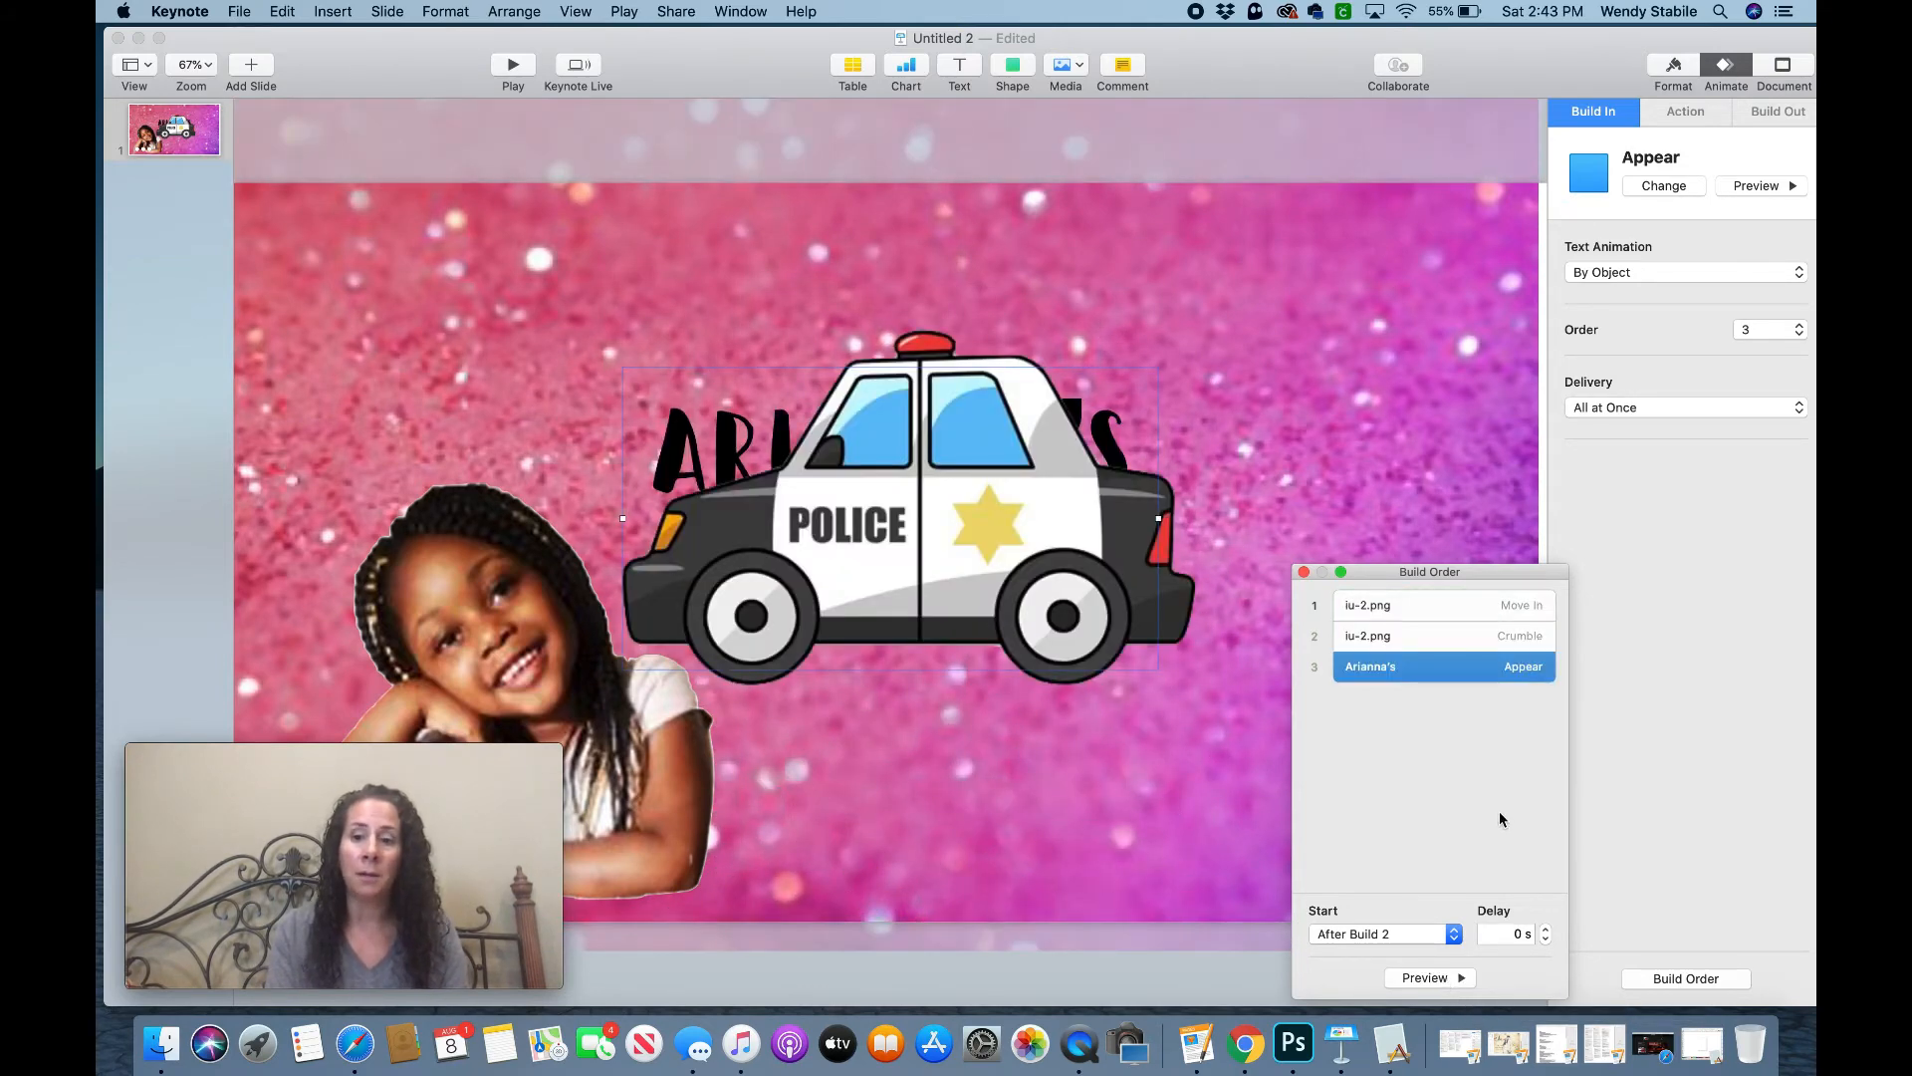
click(1426, 978)
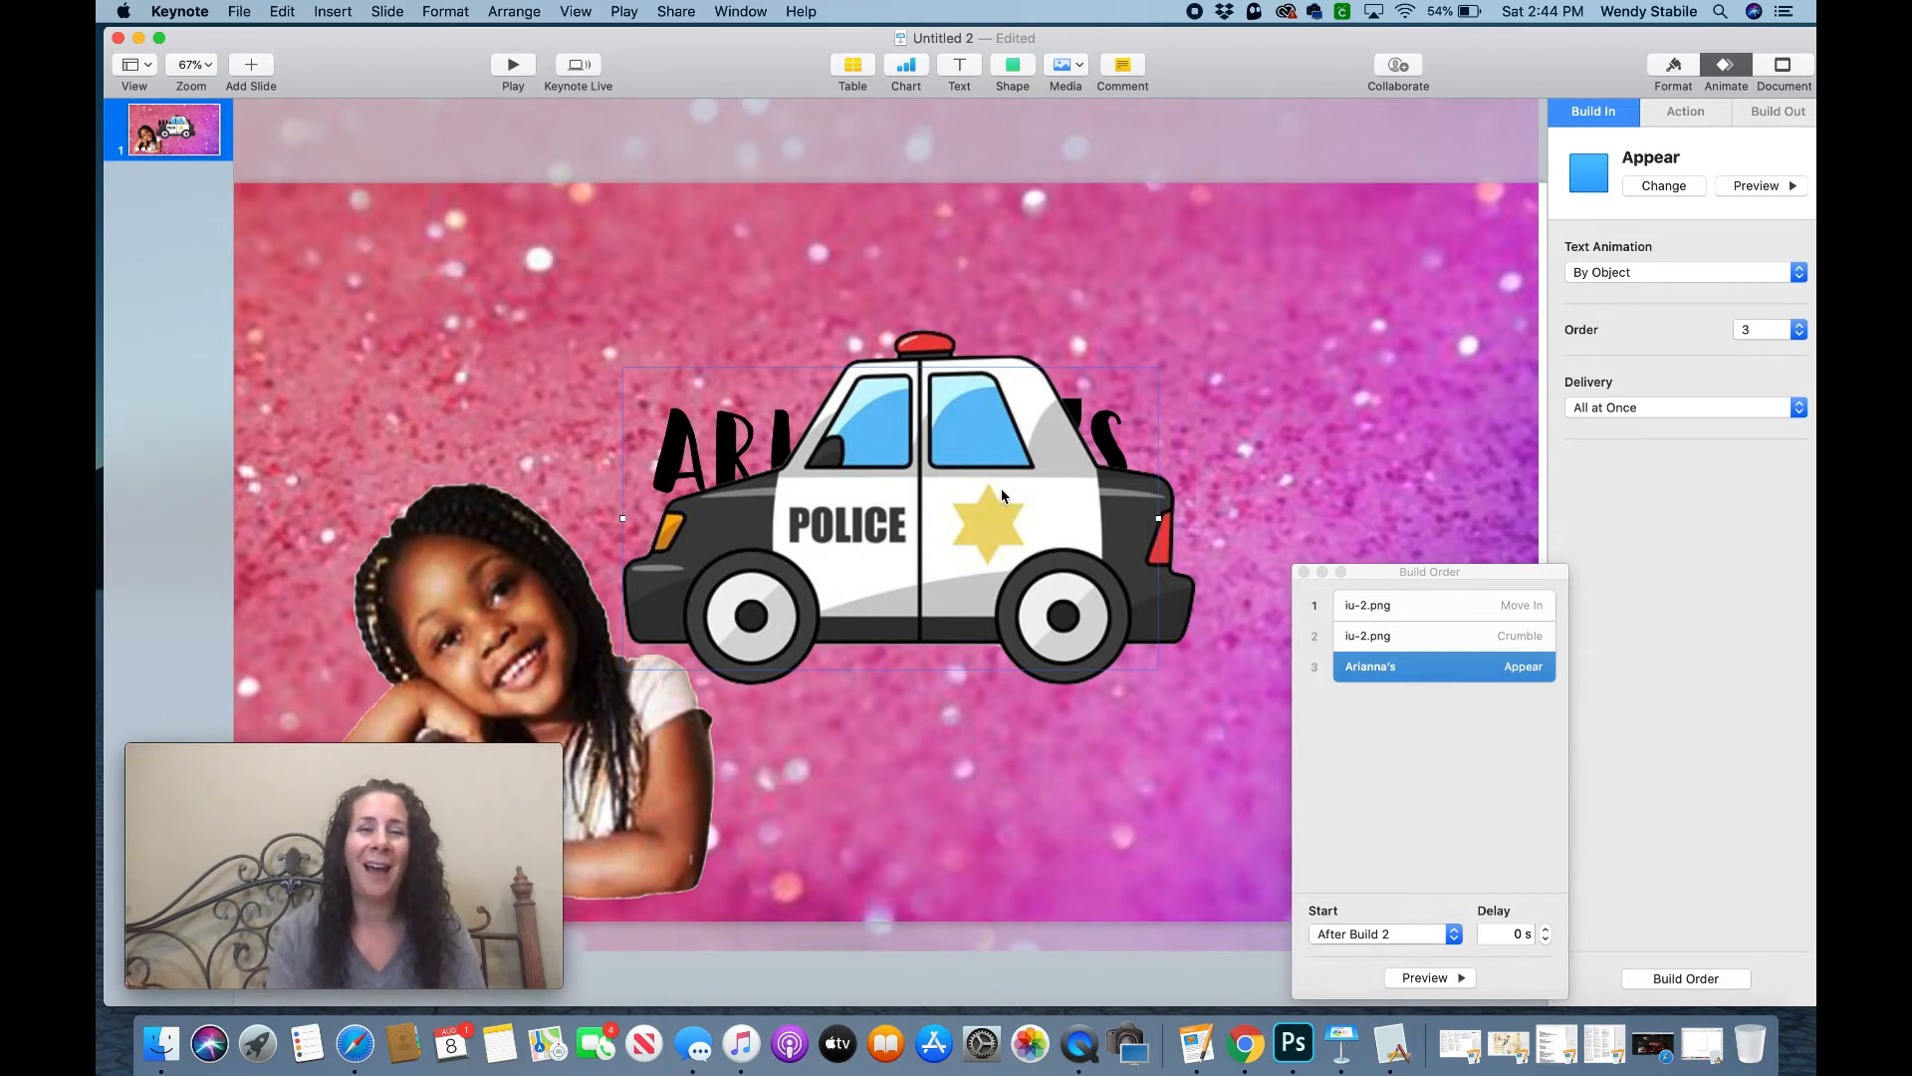
drag(1001, 492, 1023, 610)
click(796, 448)
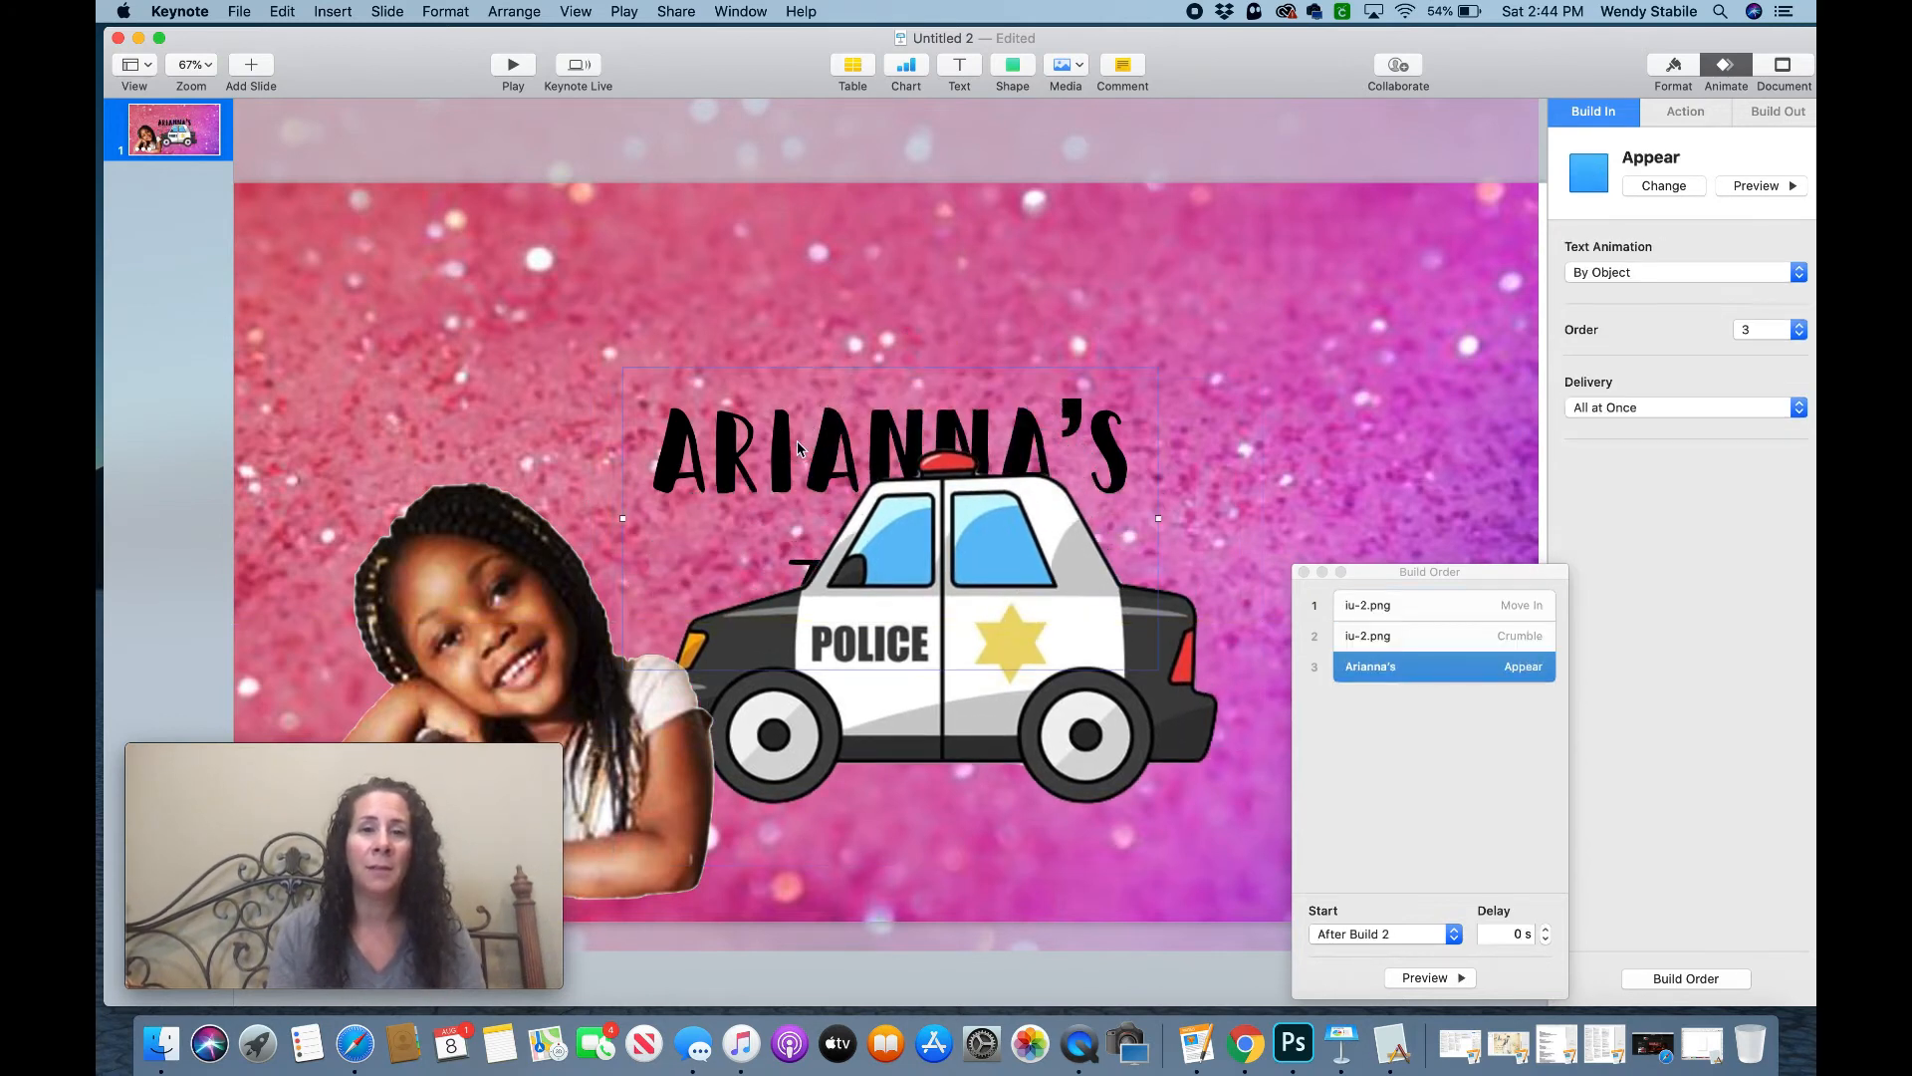
click(1656, 186)
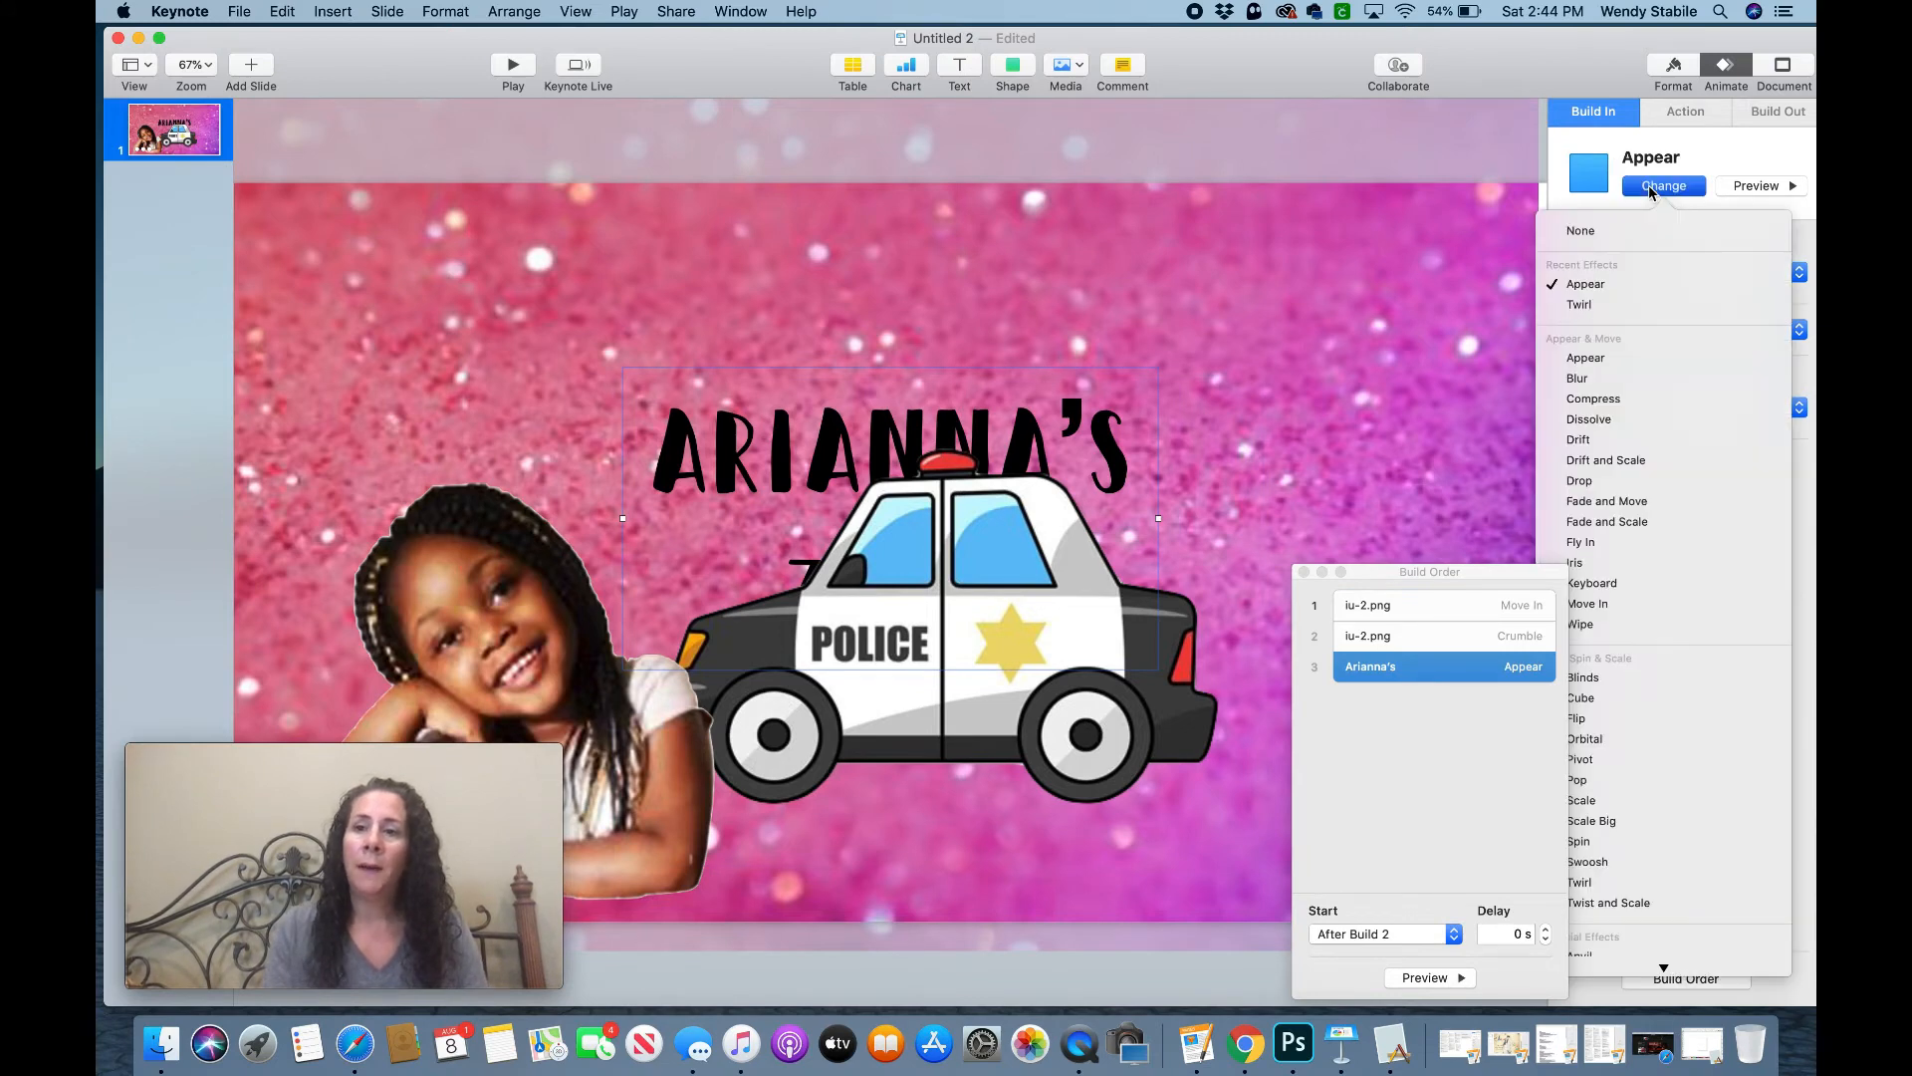
click(1598, 303)
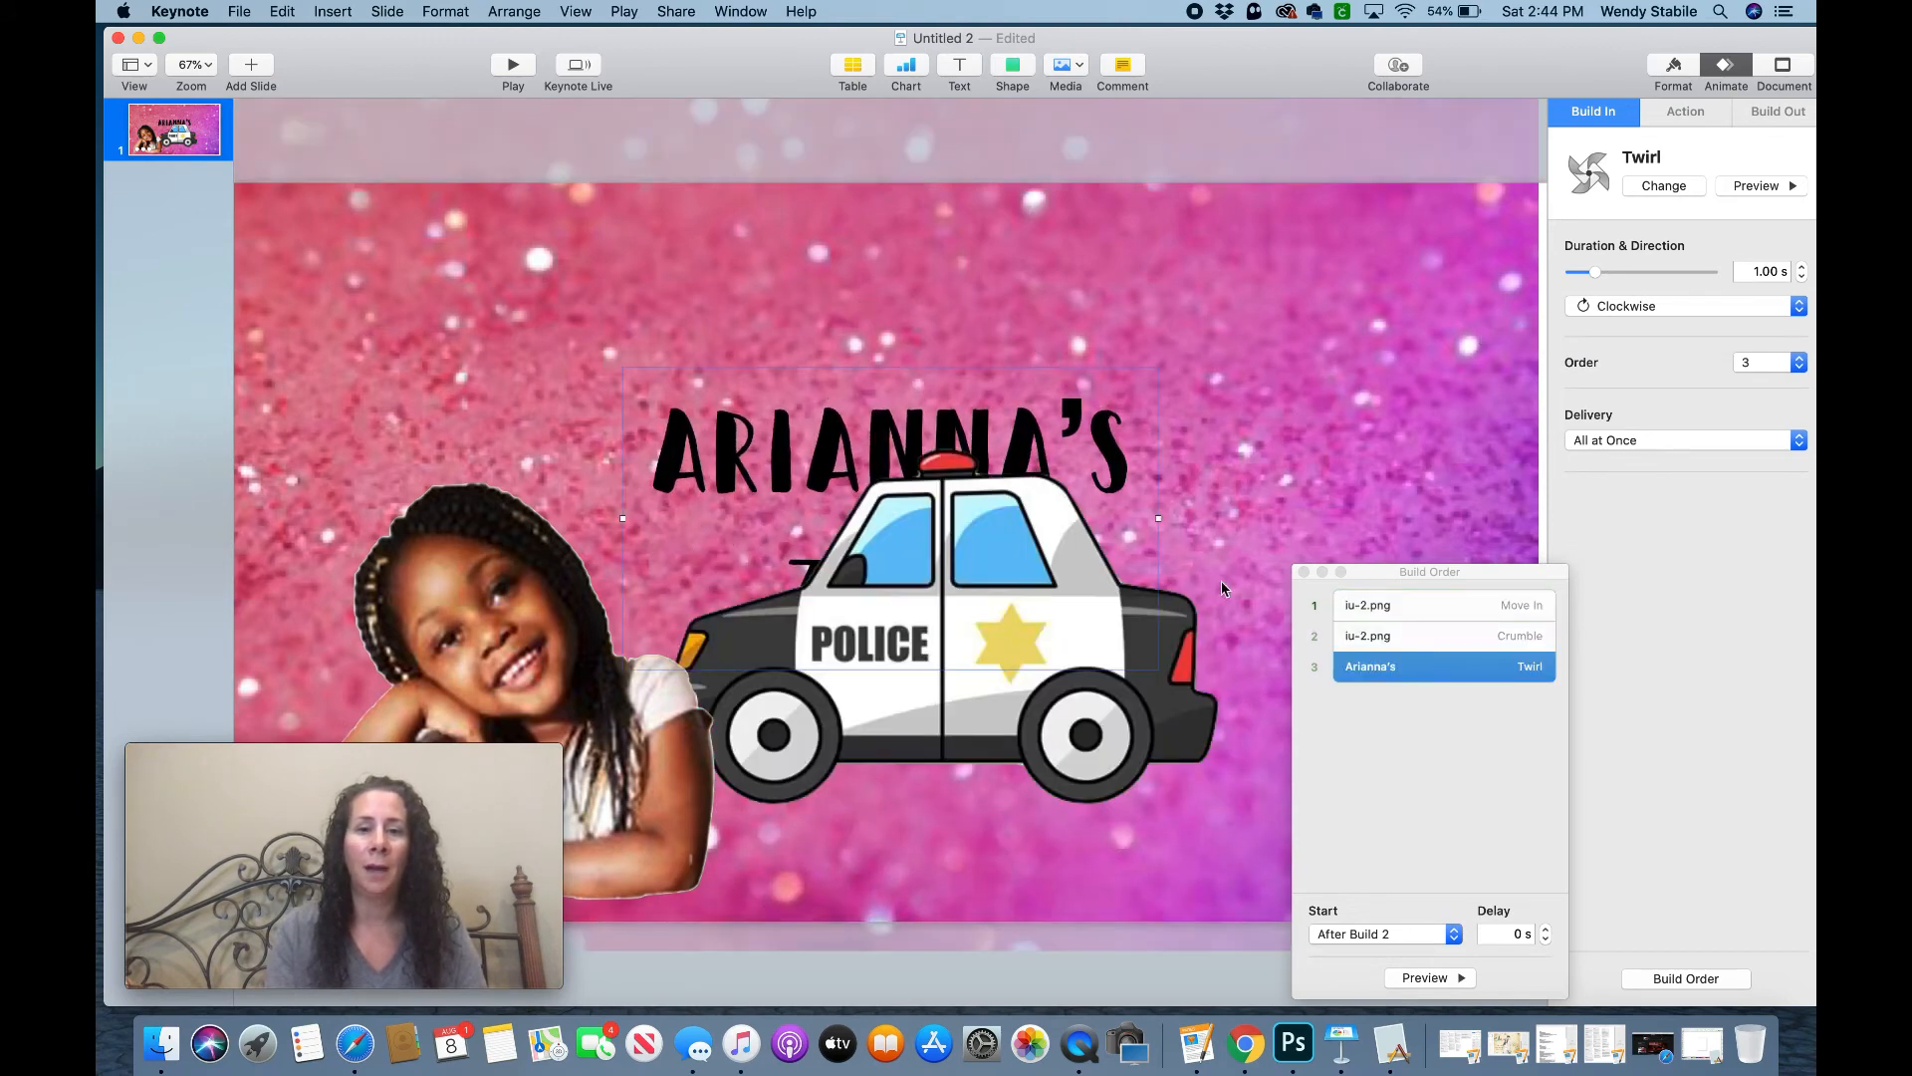
- Shift the title text slightly right and move the police car back over it, to about x 555 pt, y 112 pt
drag(1036, 646, 1086, 629)
drag(858, 456, 893, 458)
drag(929, 587, 880, 498)
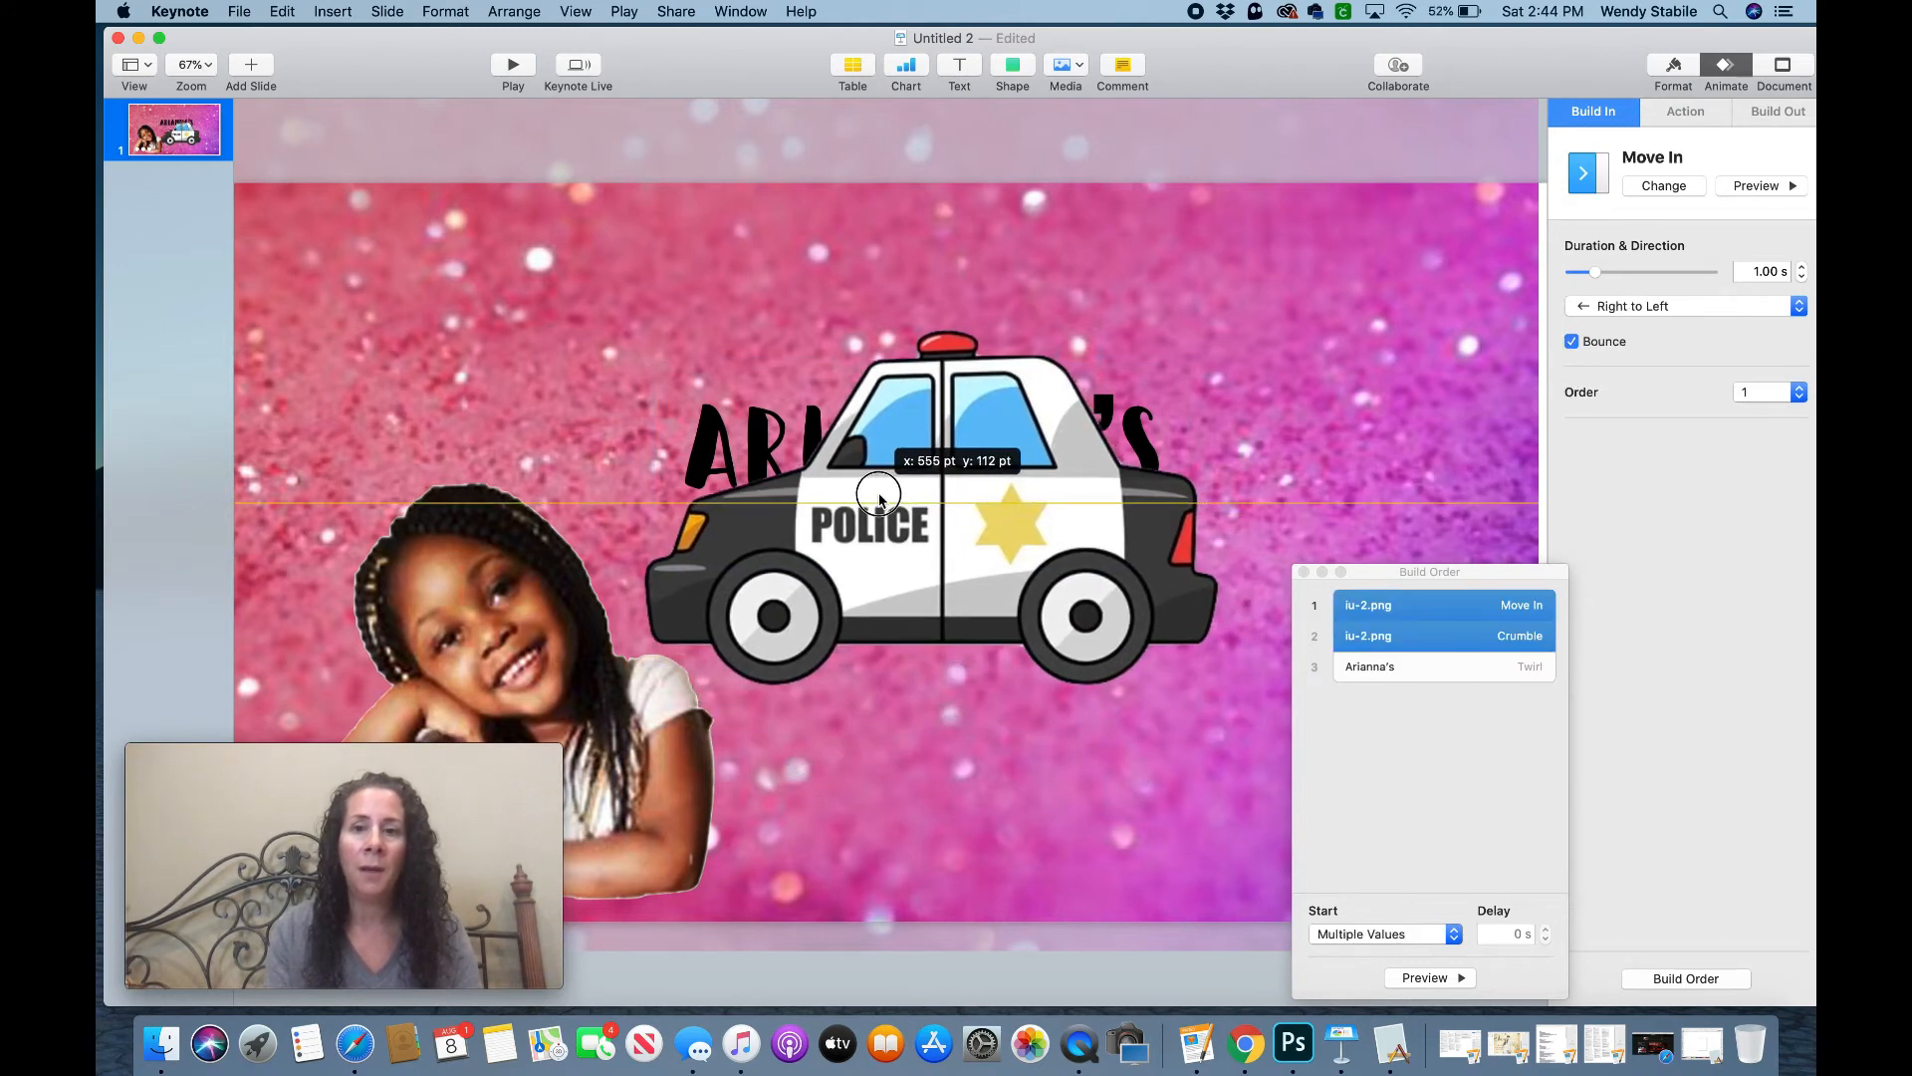
- Preview the police car's builds, play the slide full screen to check the whole animation, and exit the slideshow
click(1418, 979)
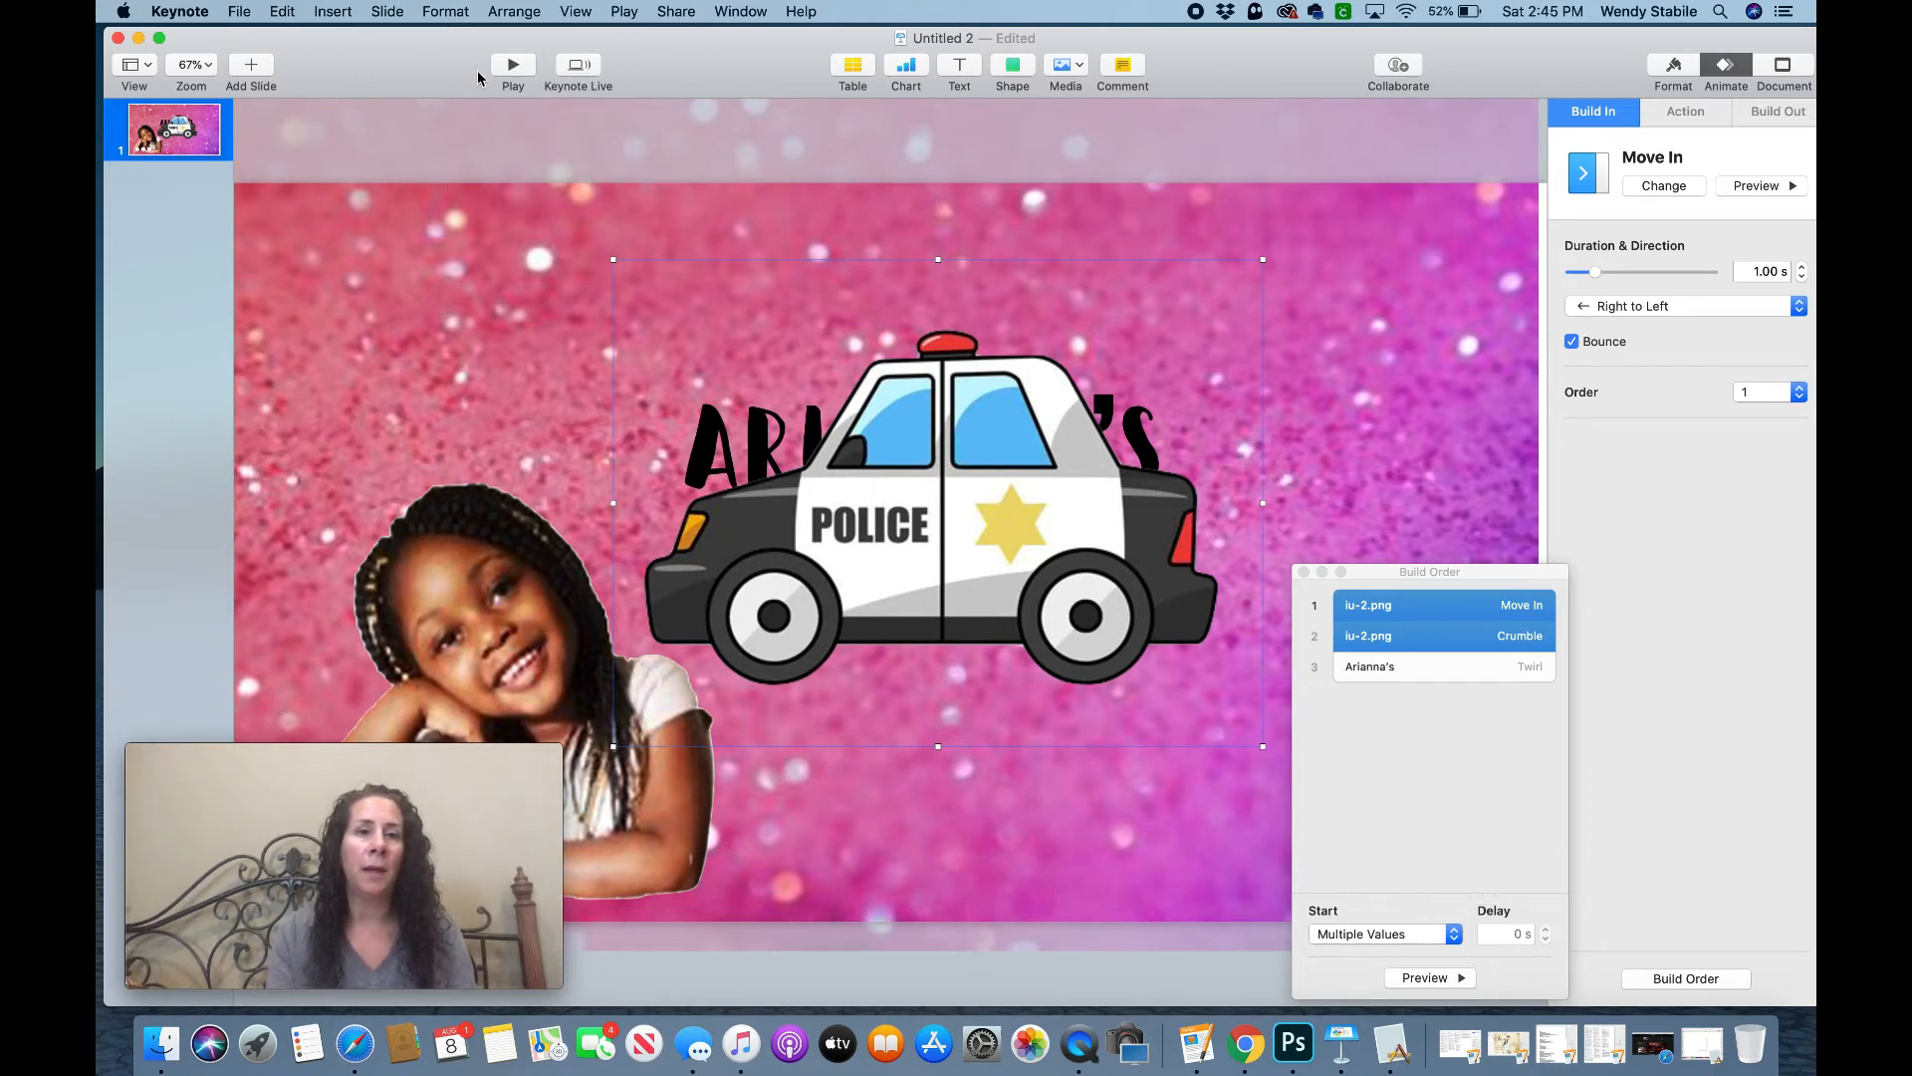
click(516, 67)
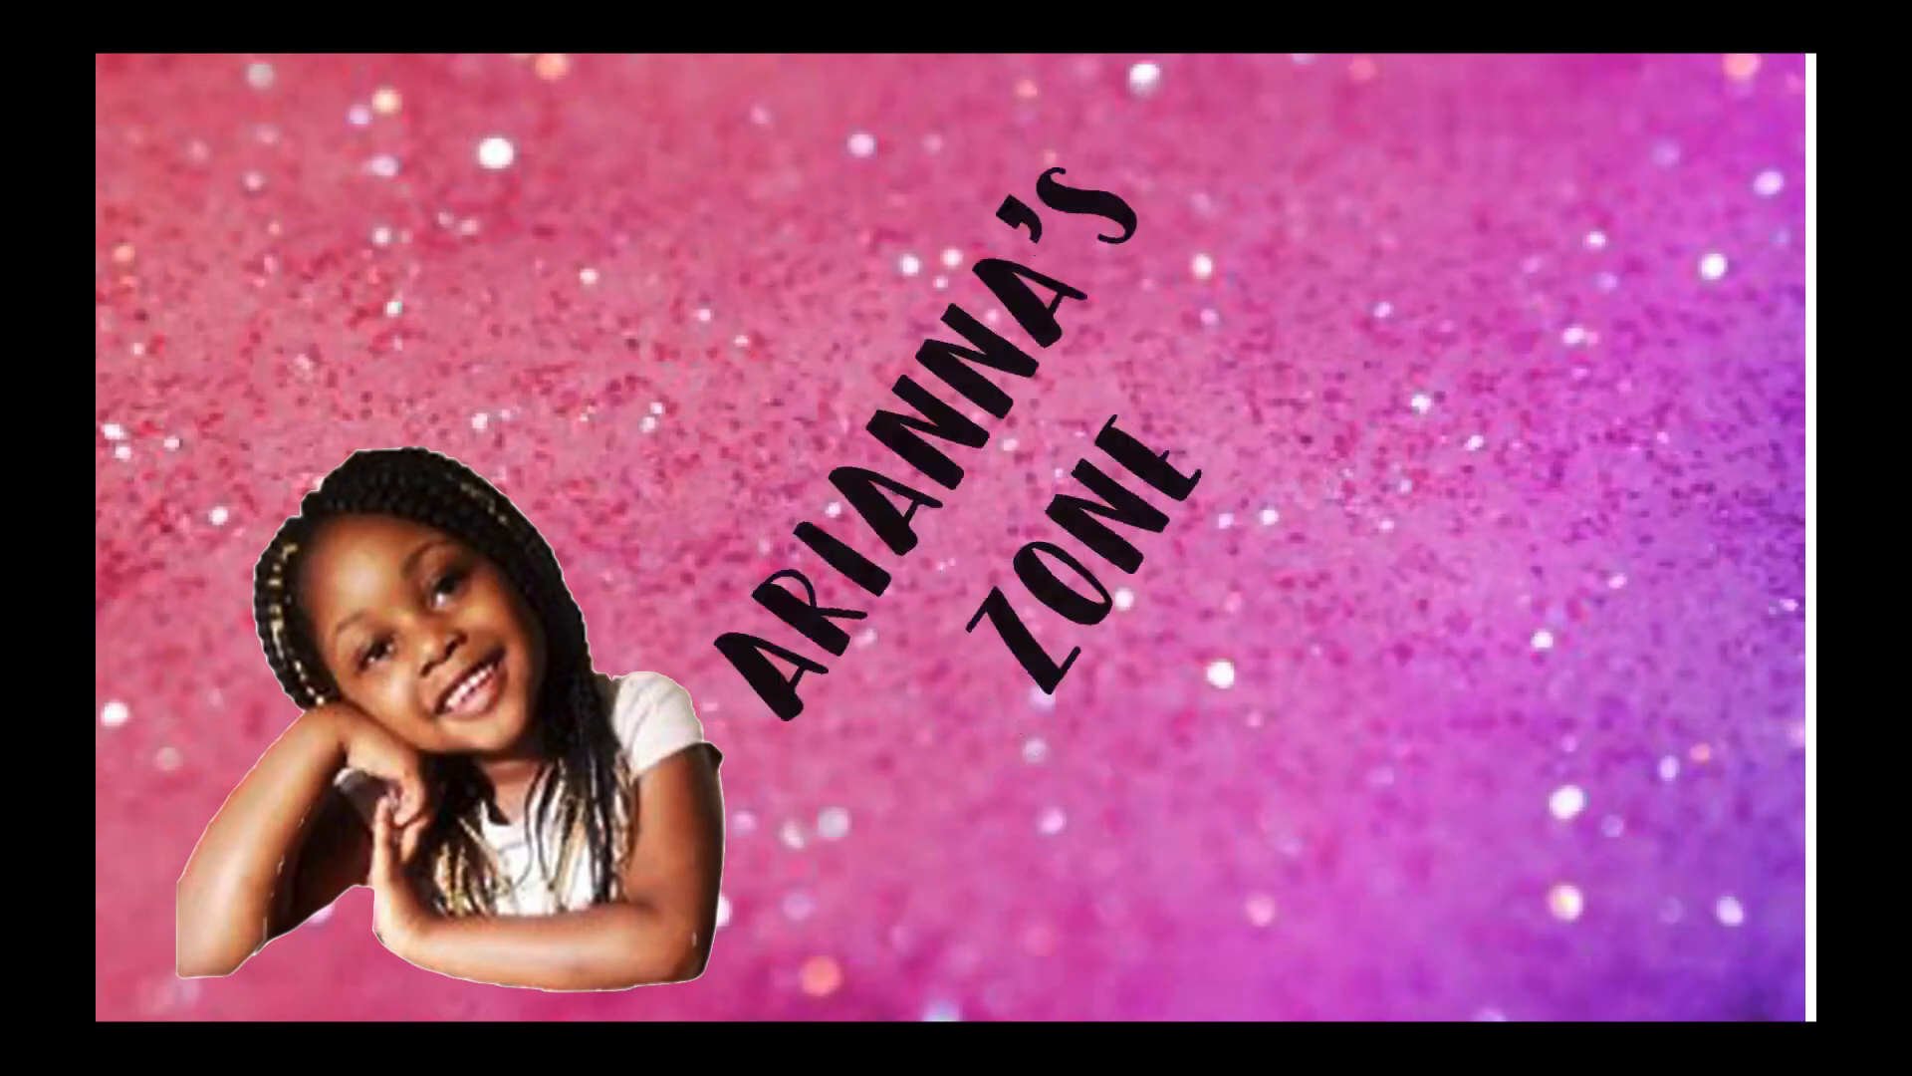
key(Escape)
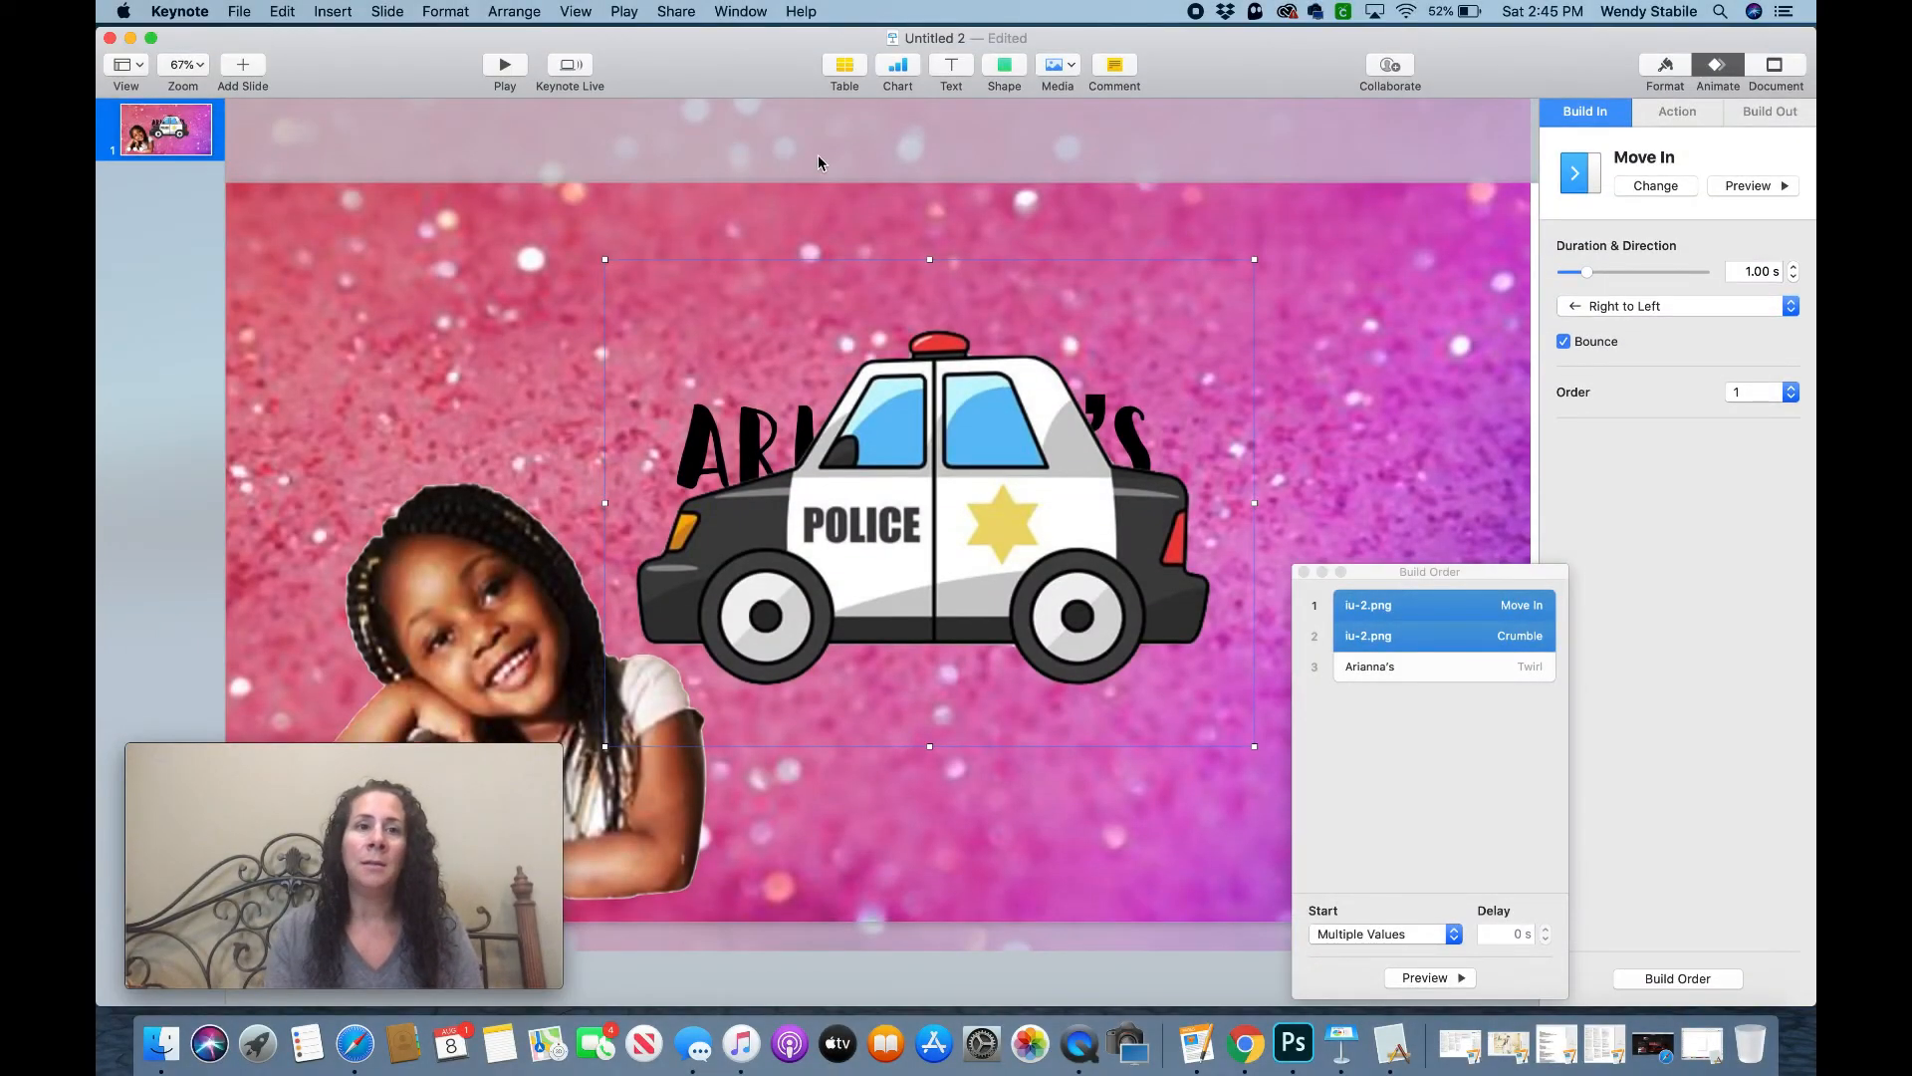
- Set up a self-playing movie export of all slides at 720p, with 0 seconds before the next slide and 2 seconds between builds
click(239, 14)
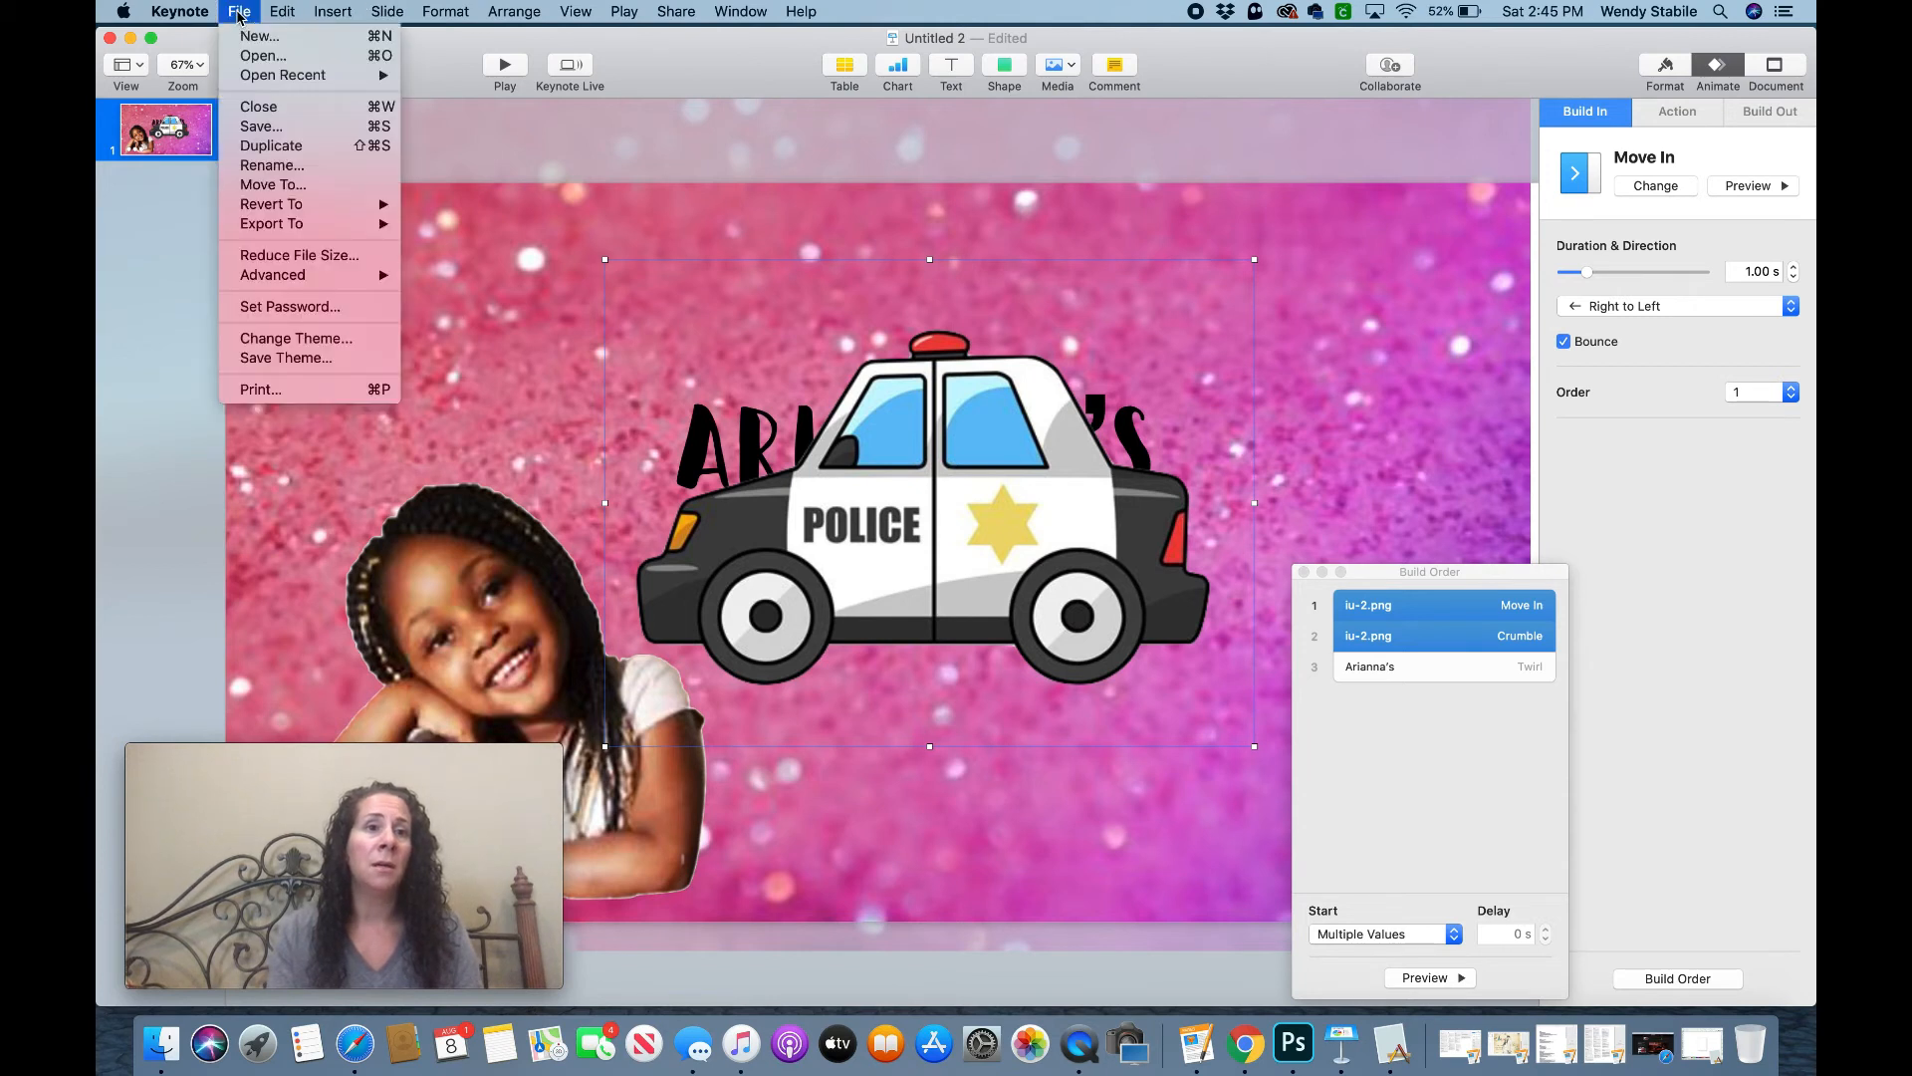
mouse_move(319, 226)
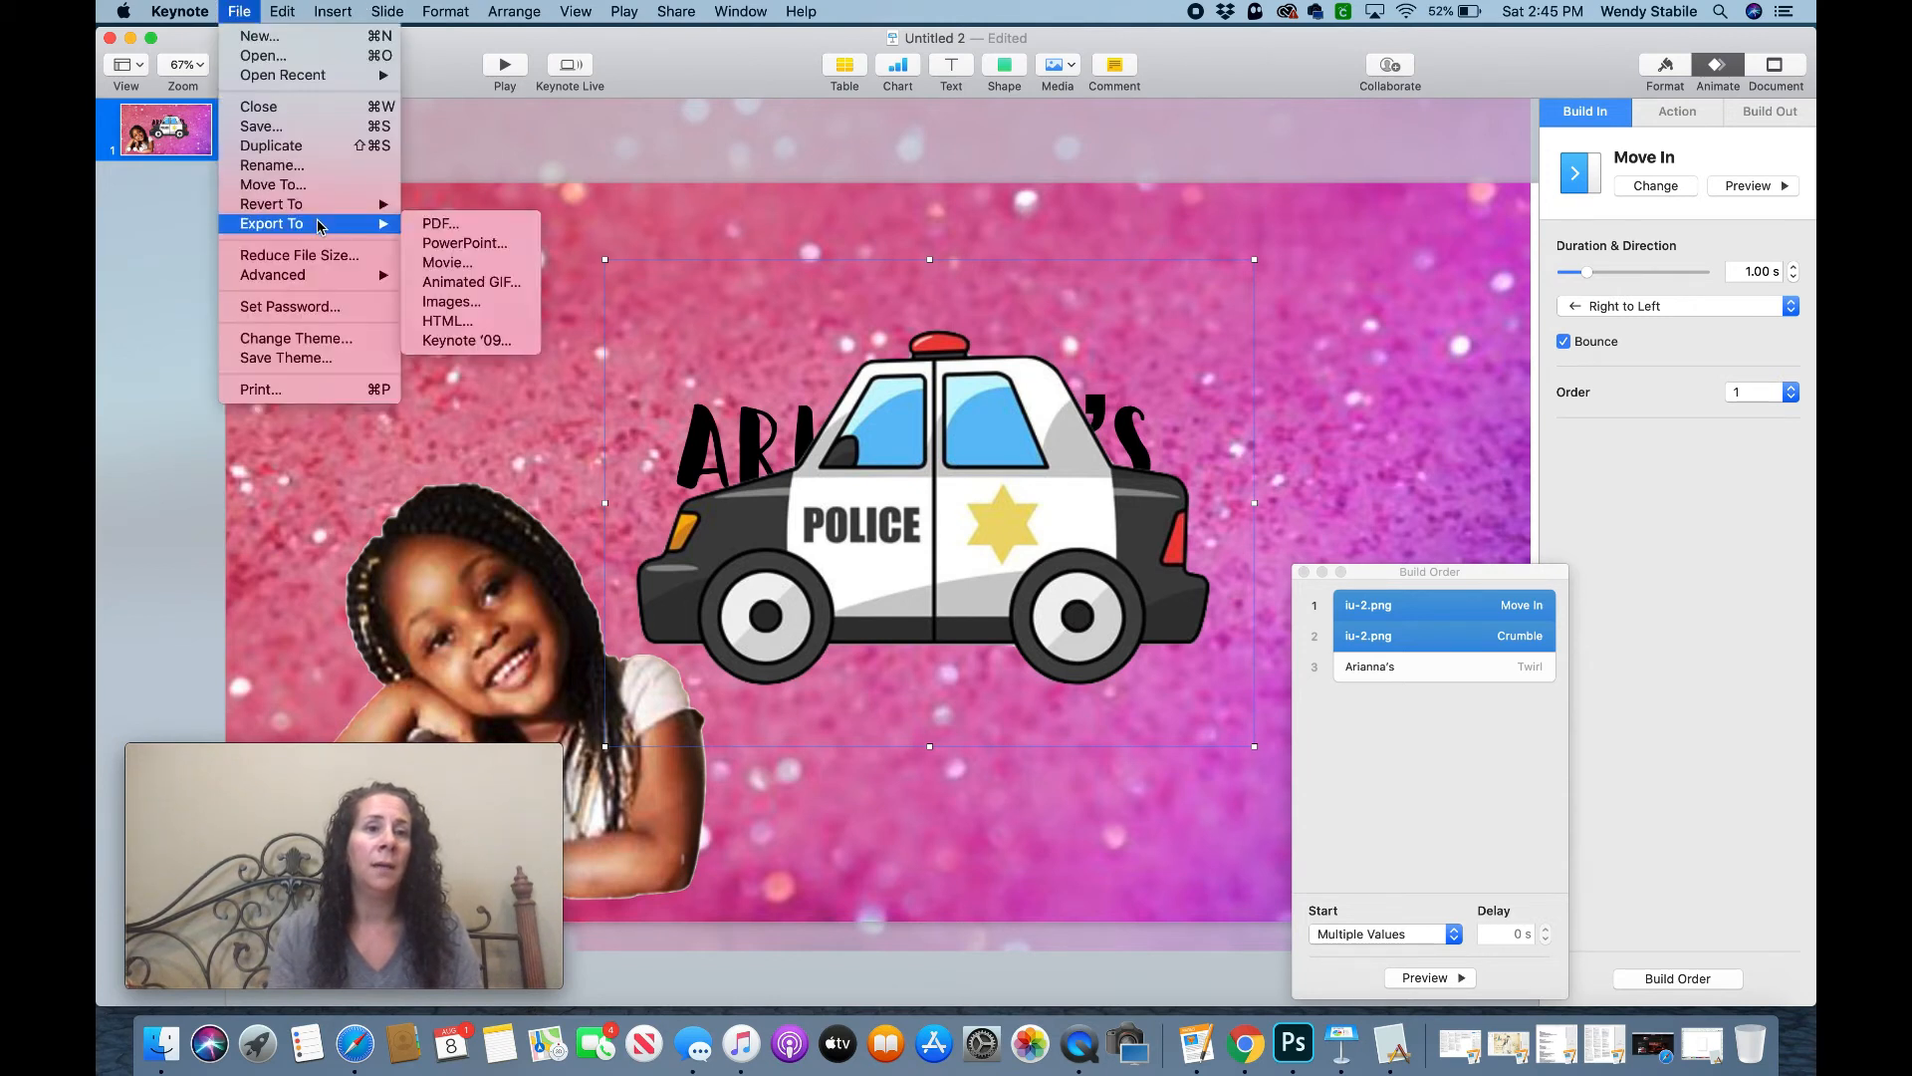
click(454, 264)
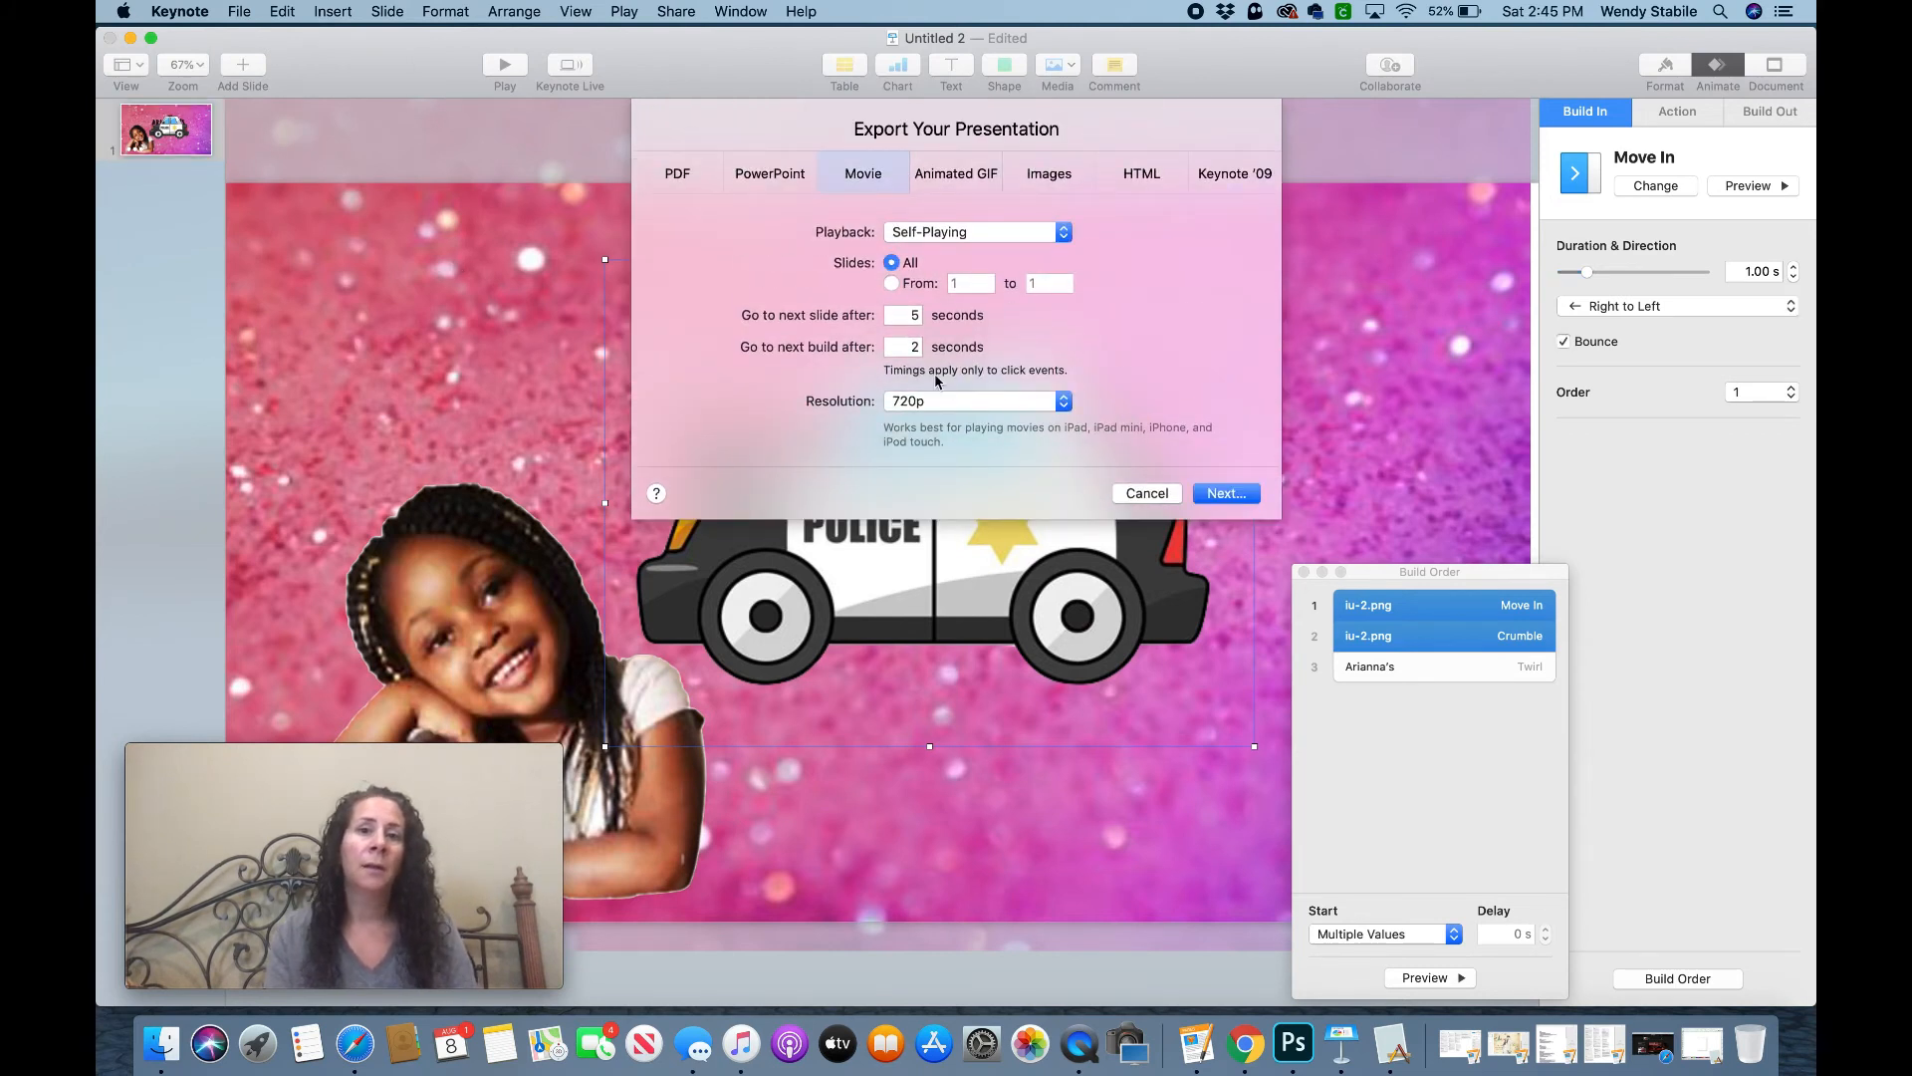
double_click(916, 315)
text(0)
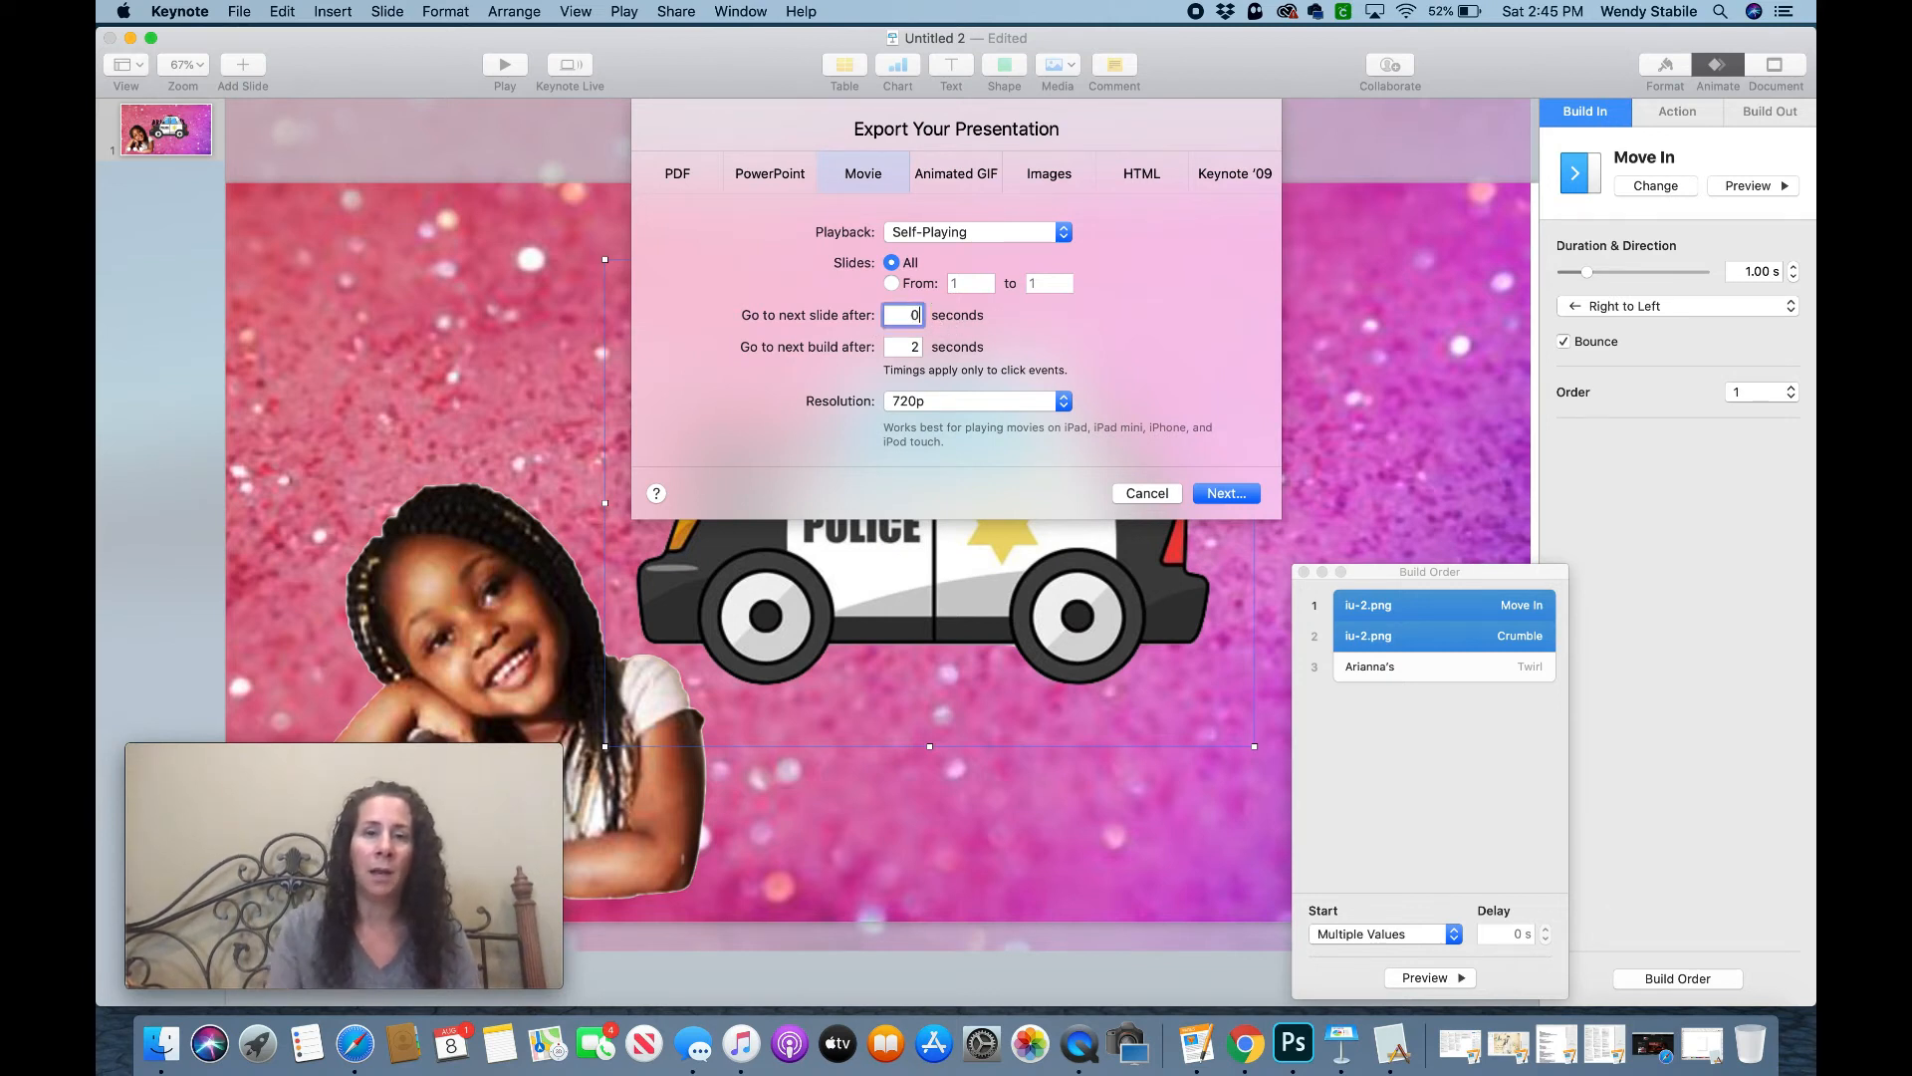
click(920, 344)
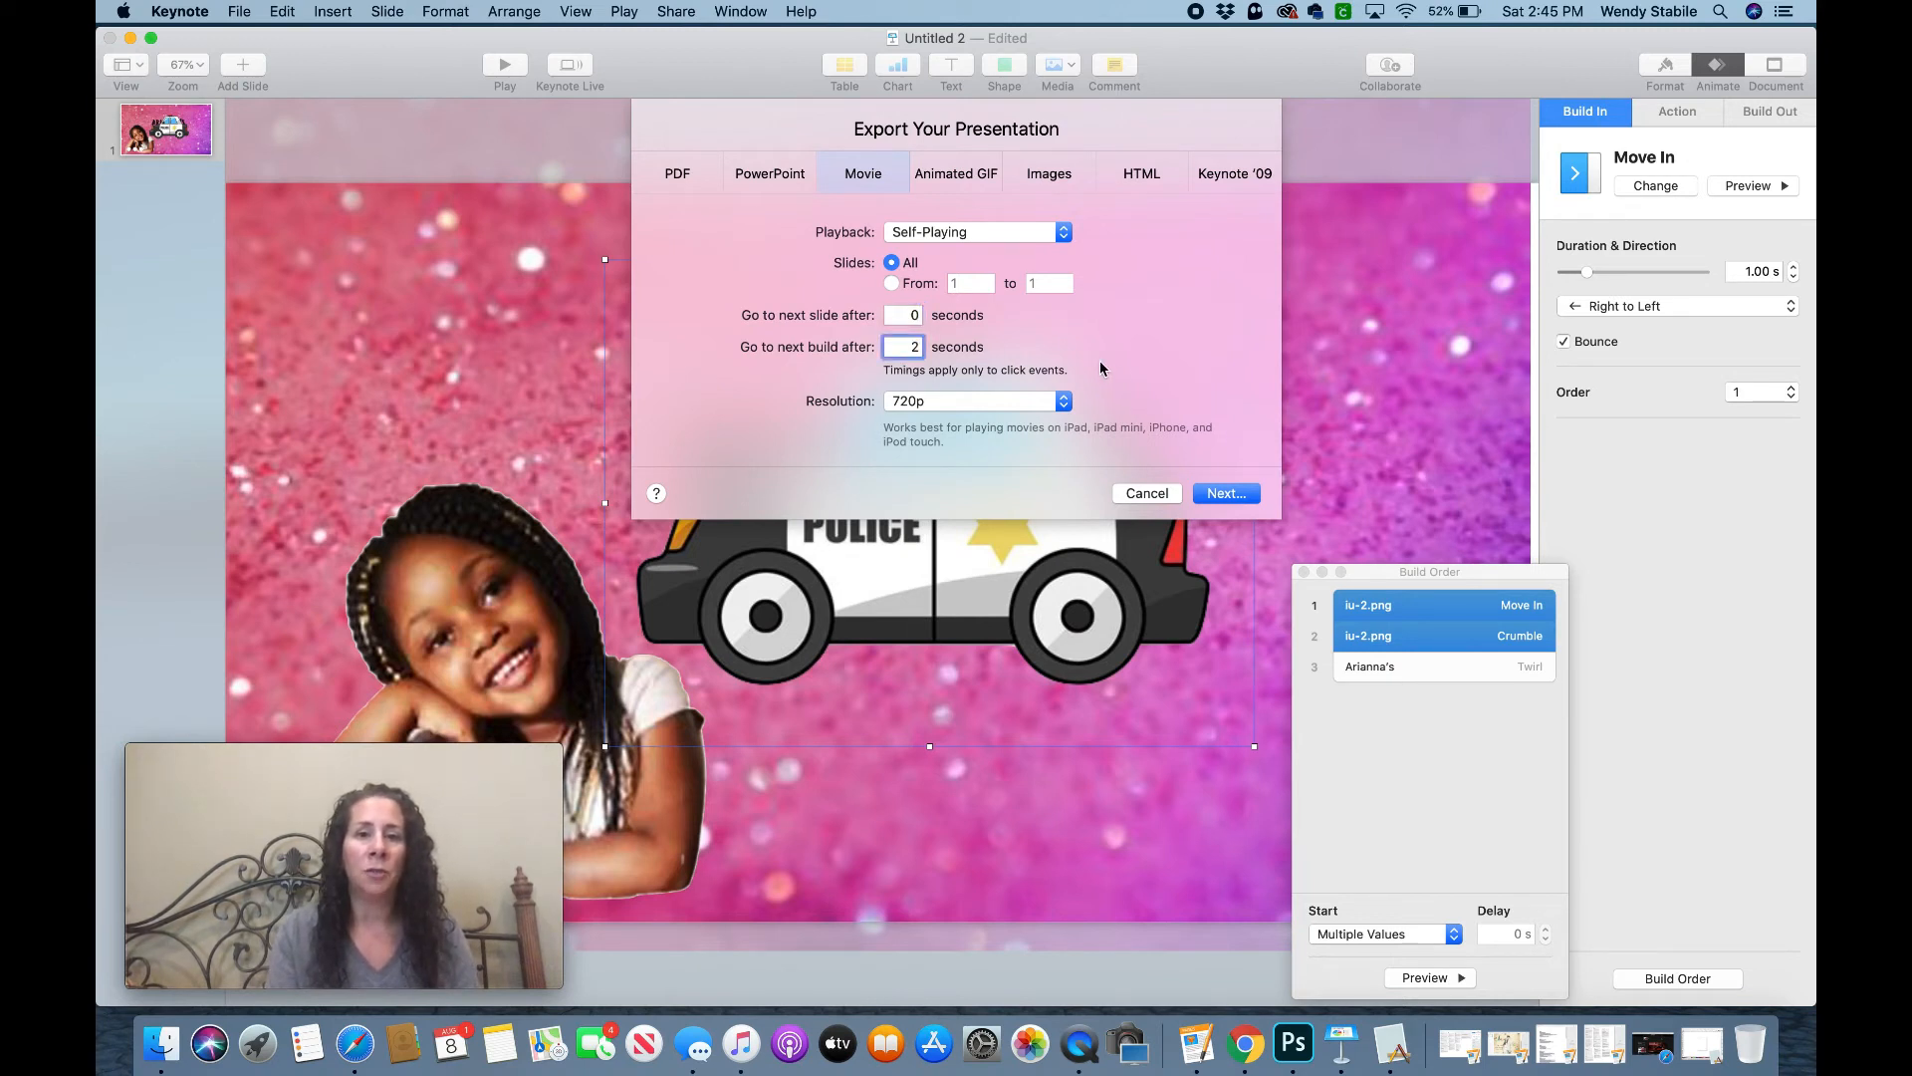
click(1063, 404)
click(1068, 408)
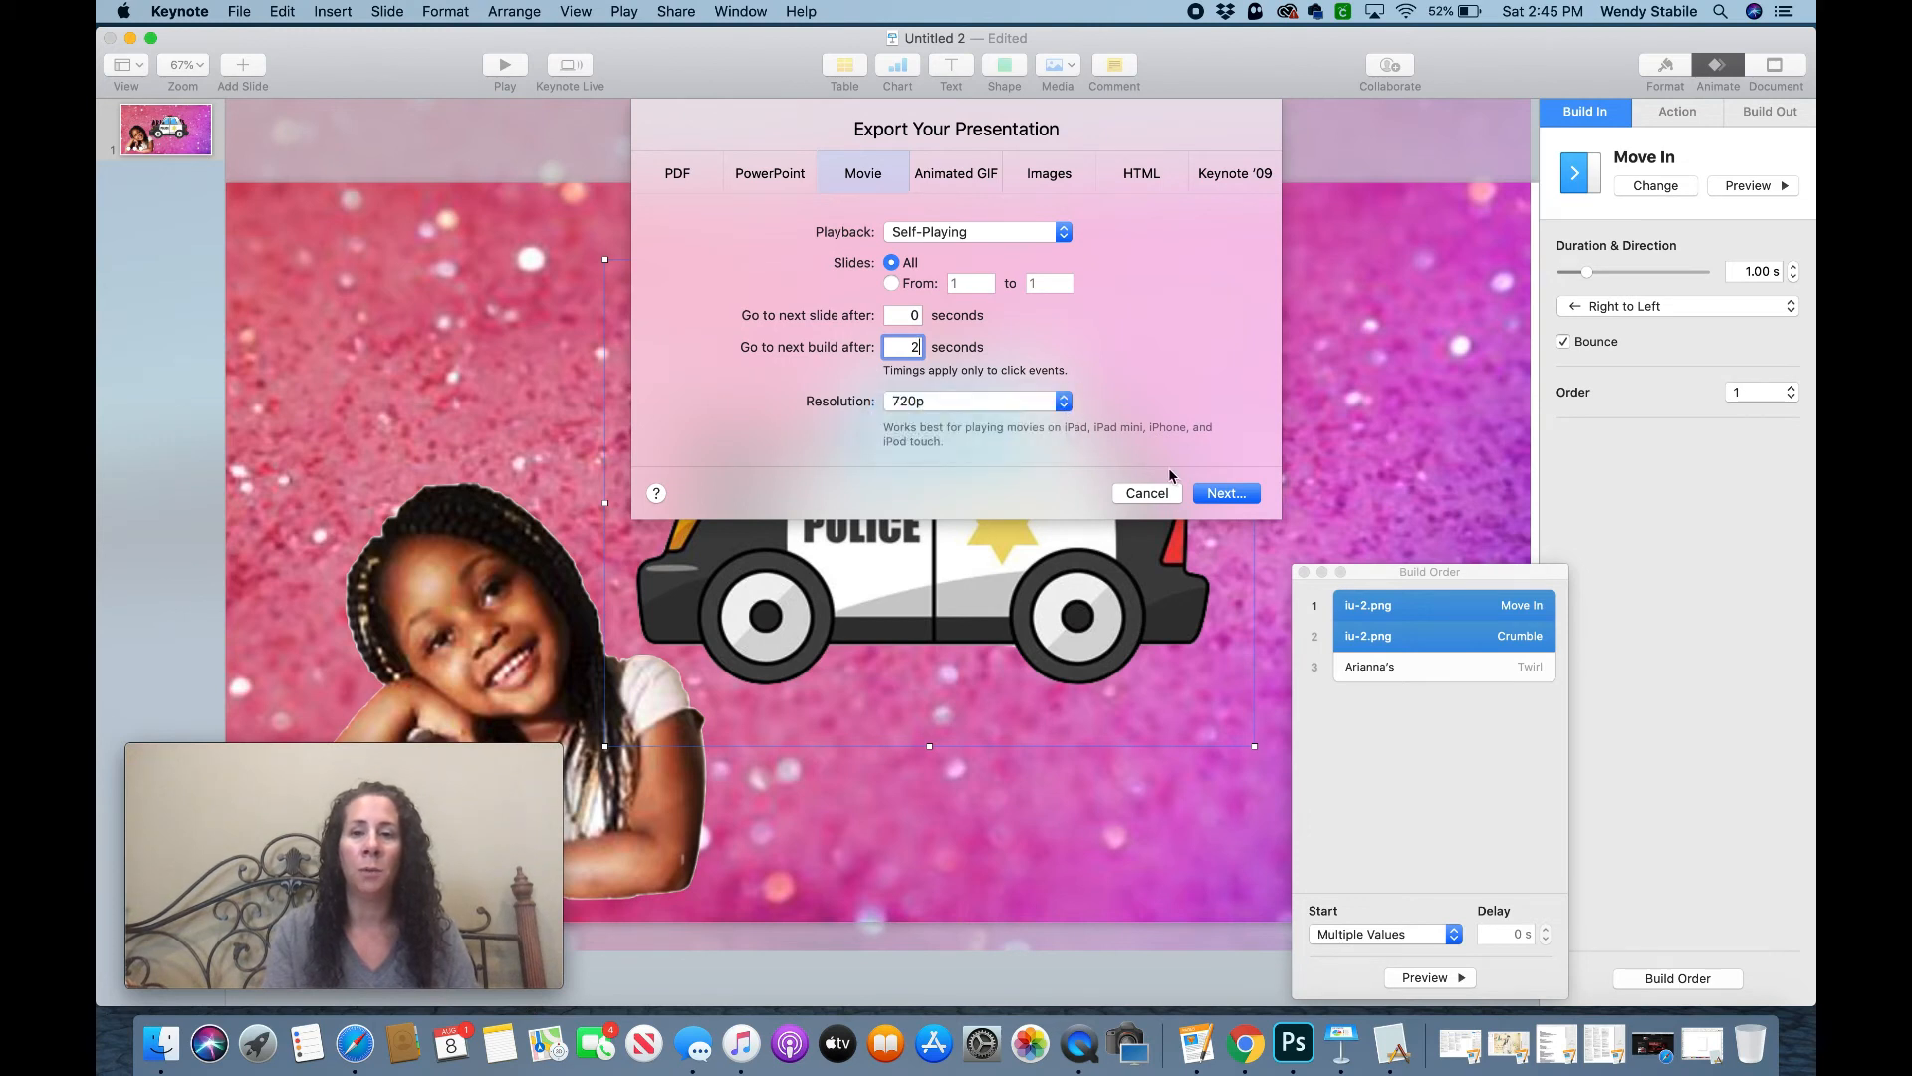
- Export the movie to the iCloud Desktop, naming the file with the first name from the slide title followed by "Intro"
click(1224, 494)
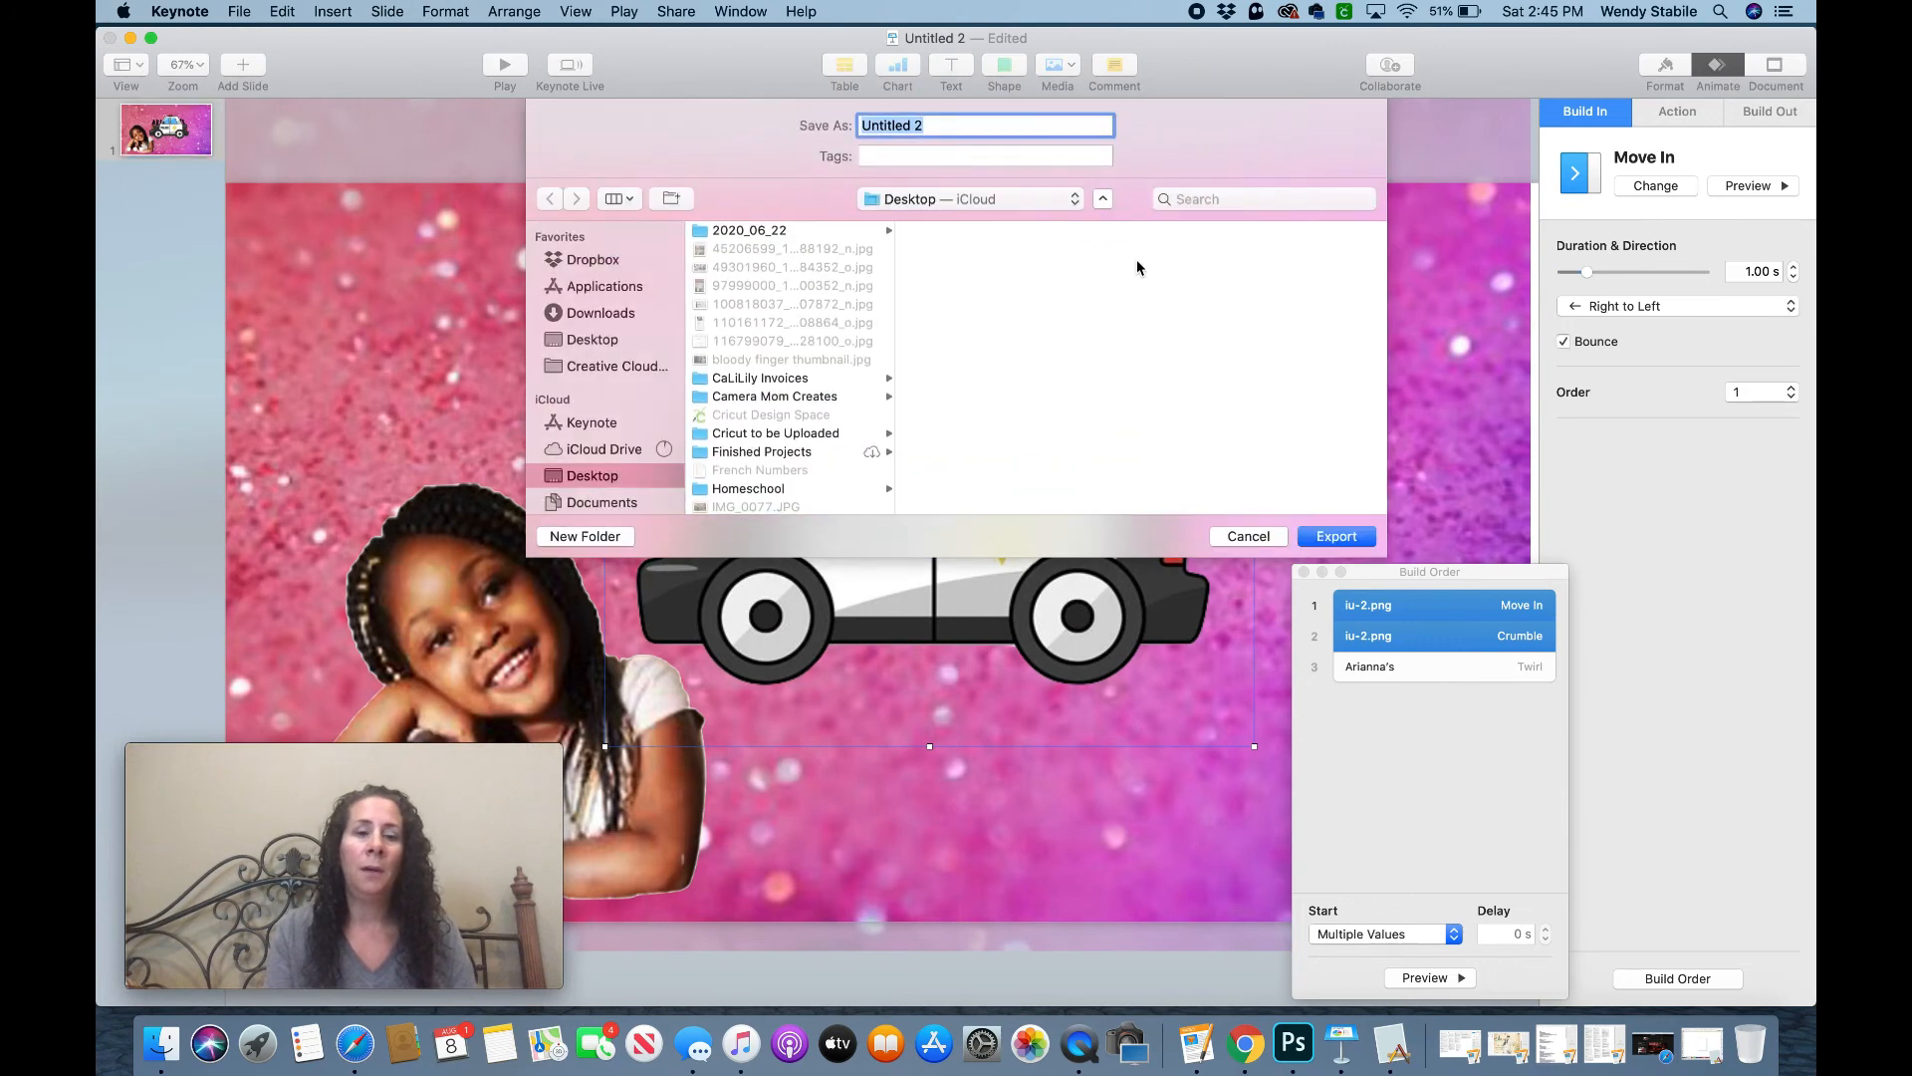
text(Arianna's )
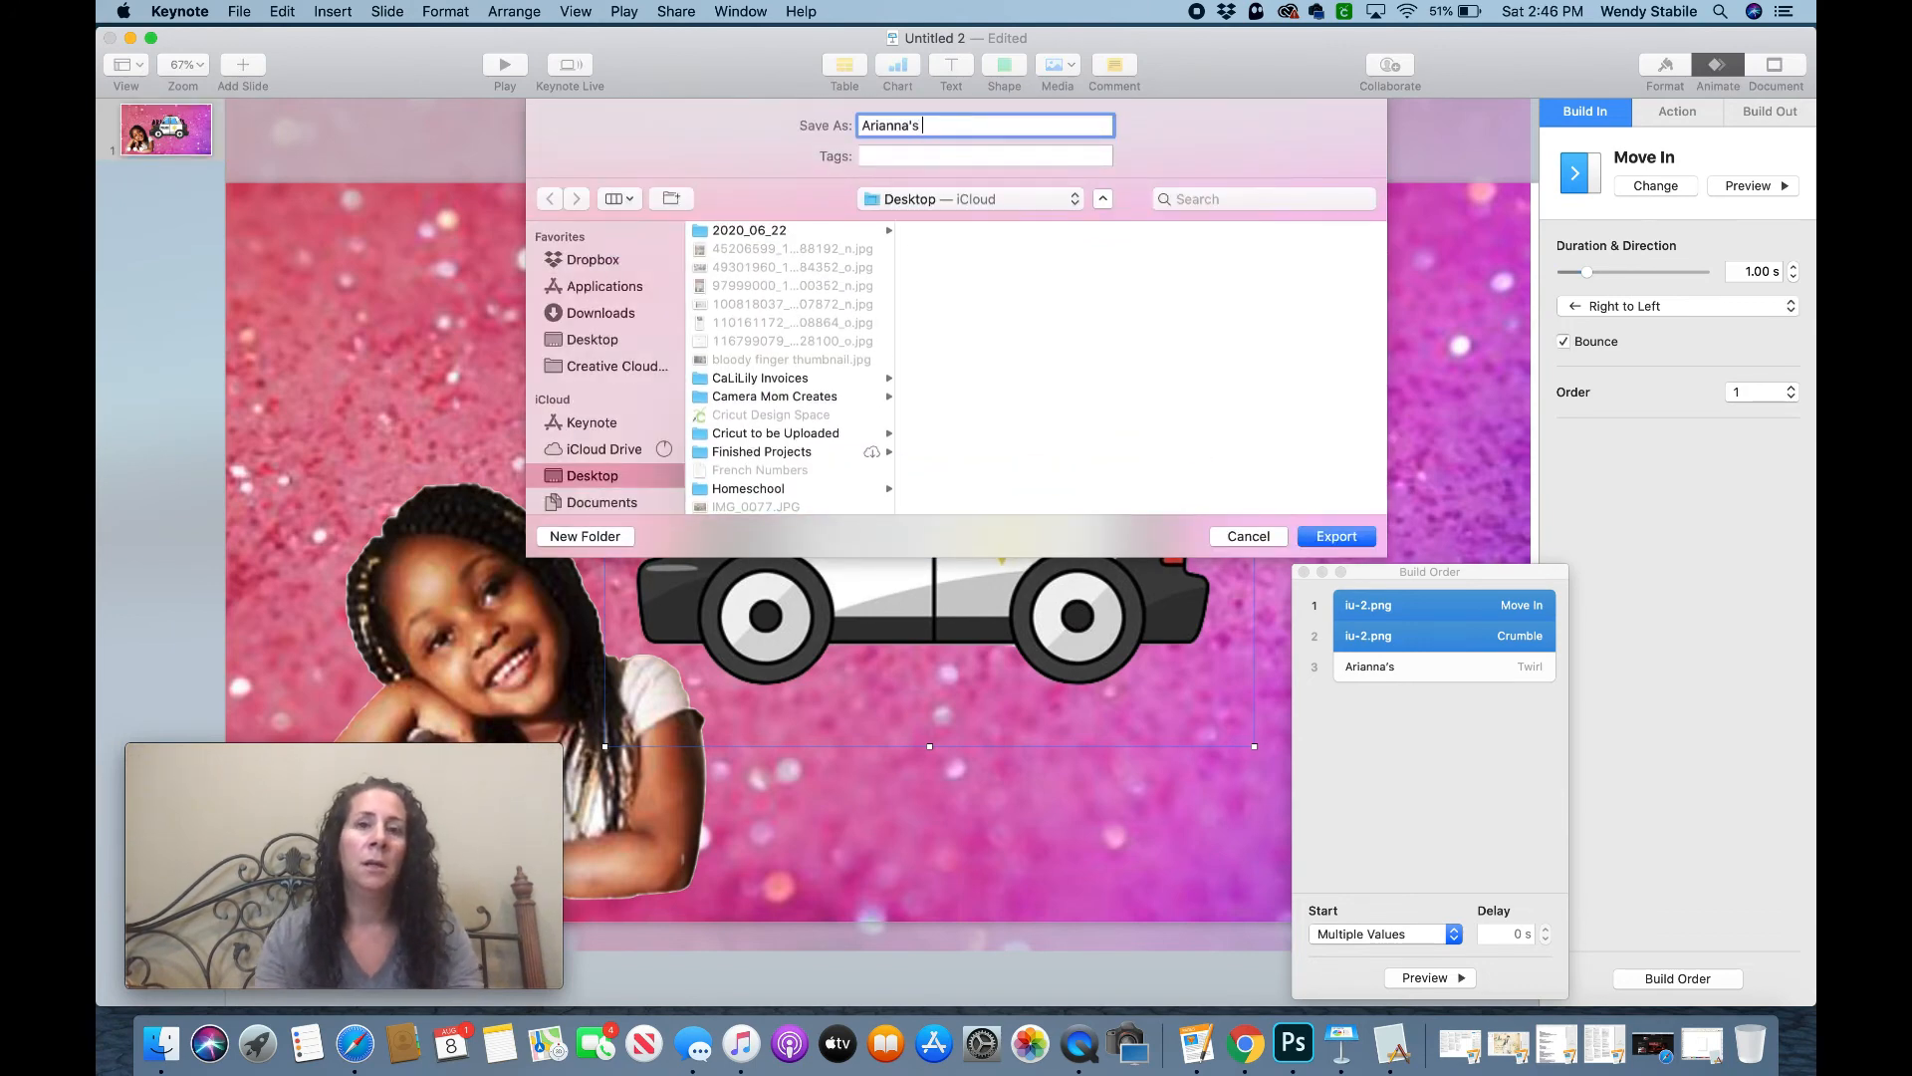
text(Intro)
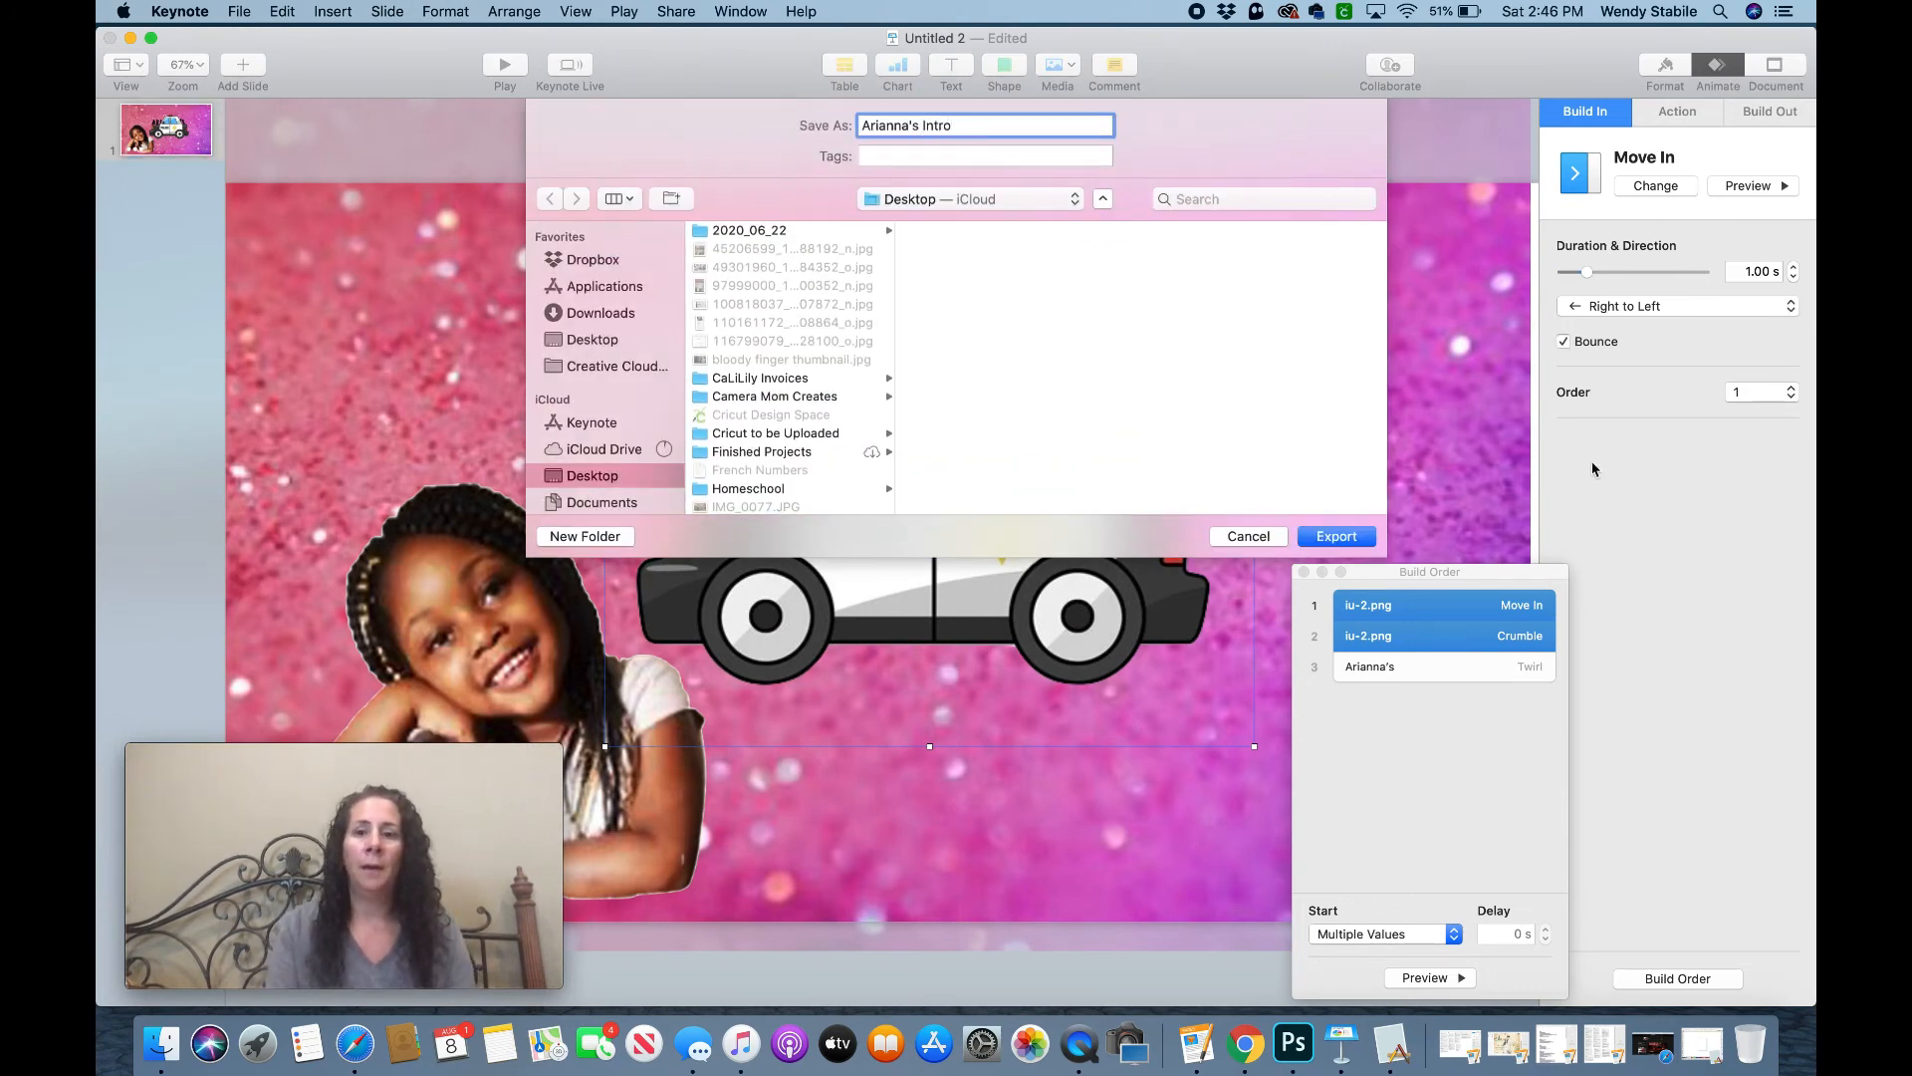
click(1335, 538)
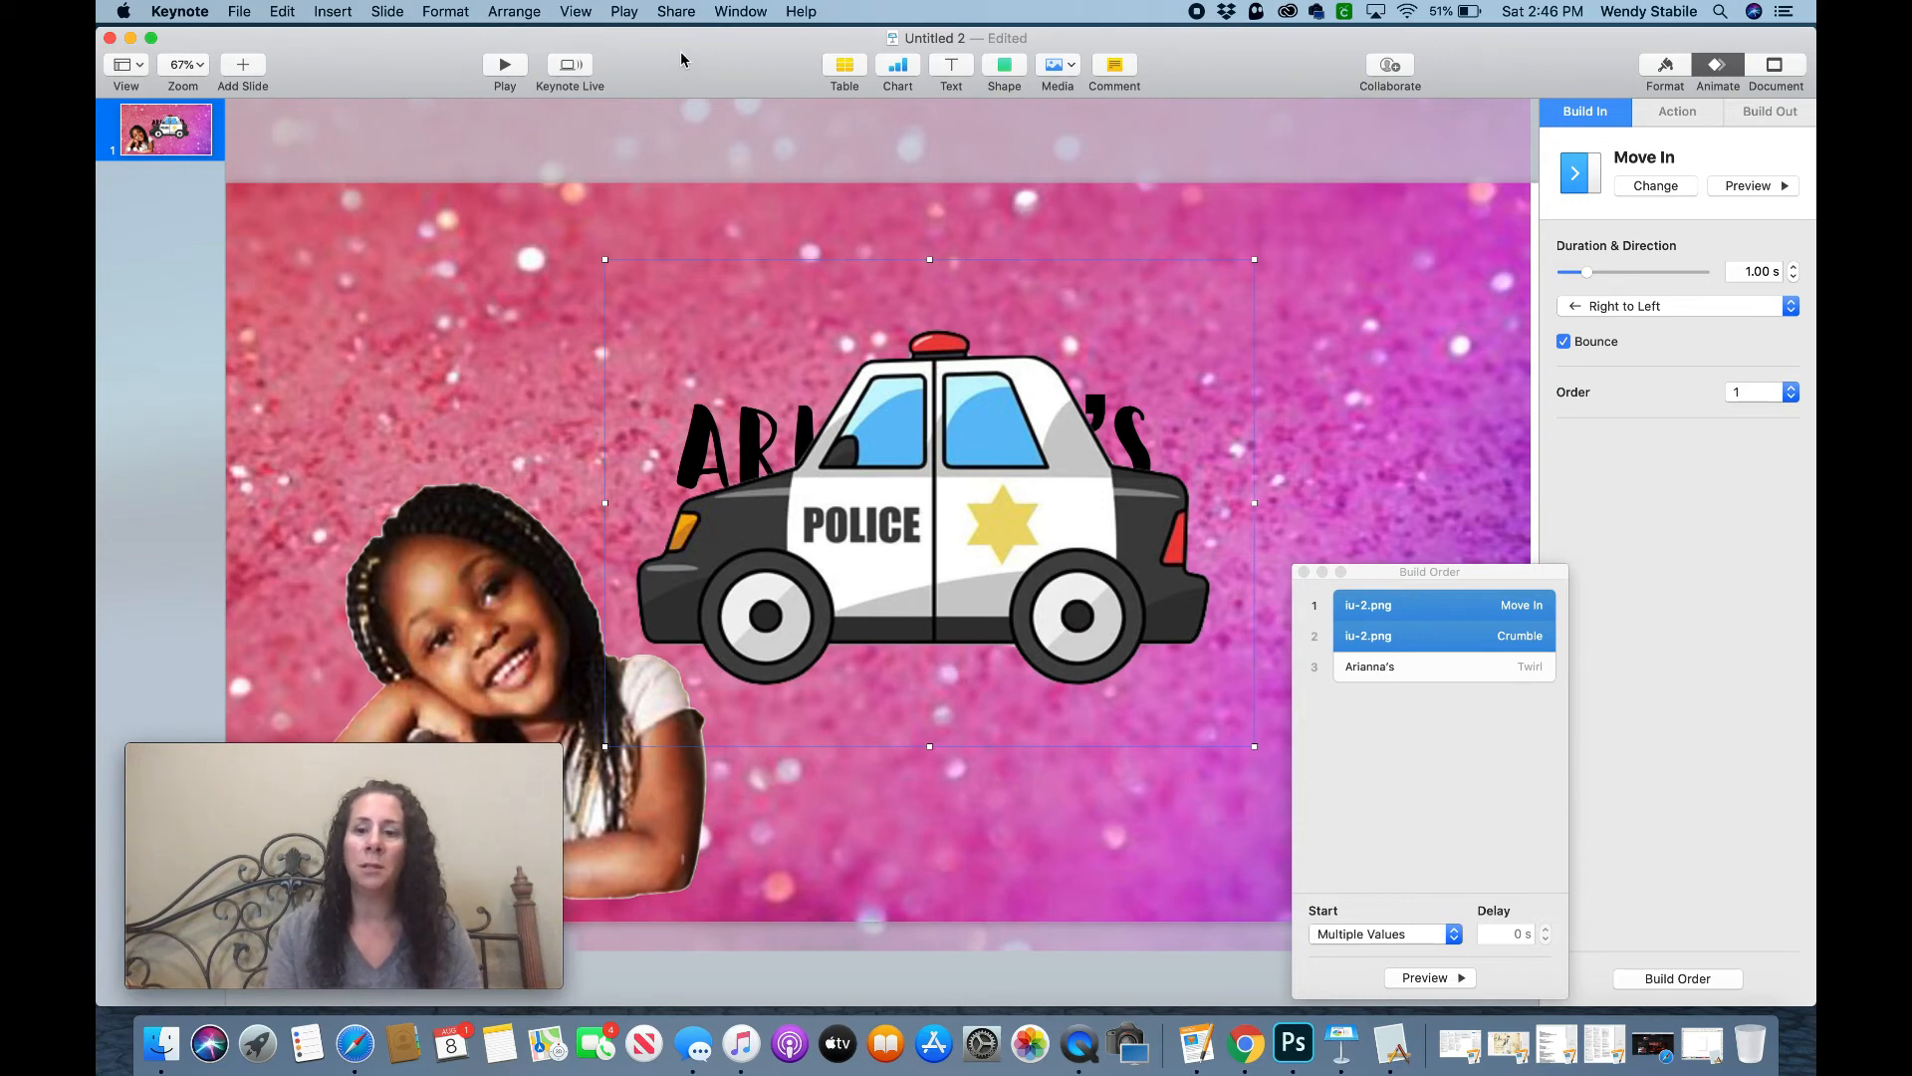
- Clear the presentation and Build Order windows off the desktop and play the exported intro movie in QuickTime Player
click(131, 39)
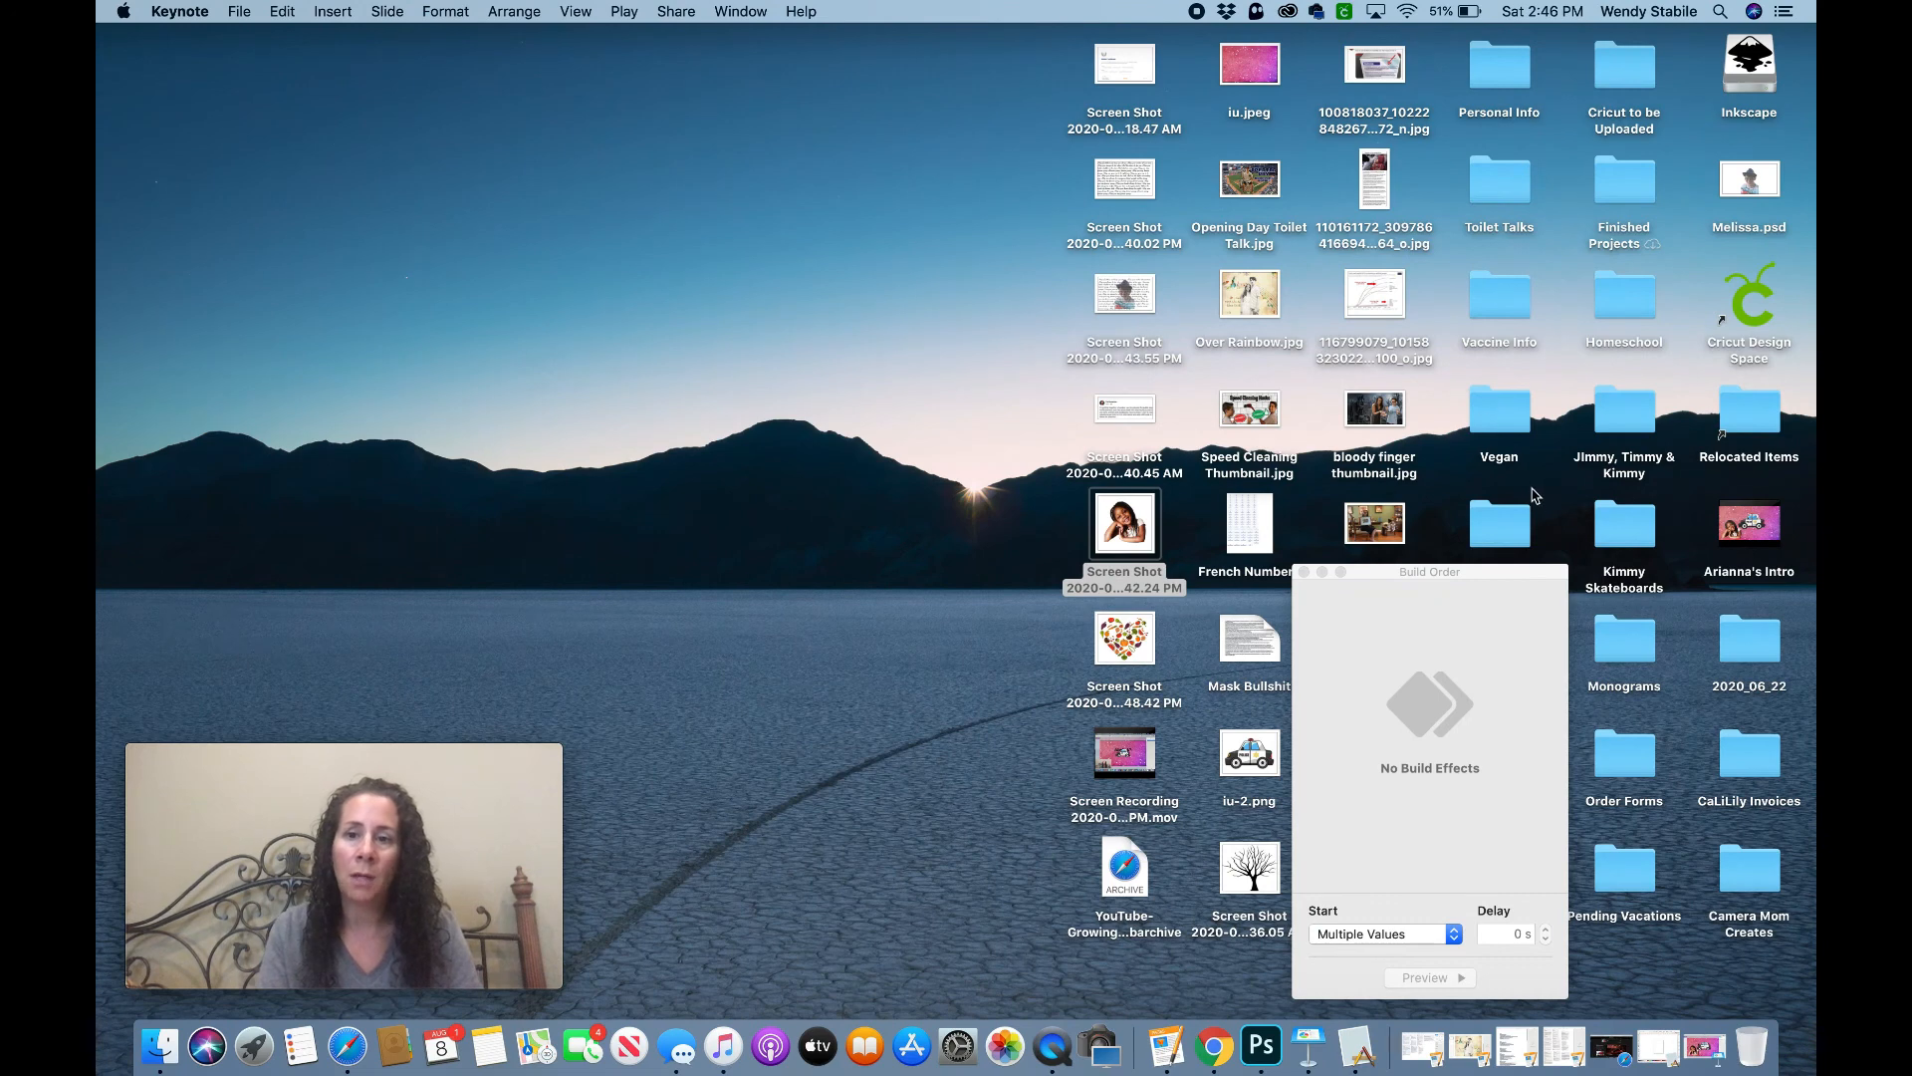
click(1305, 573)
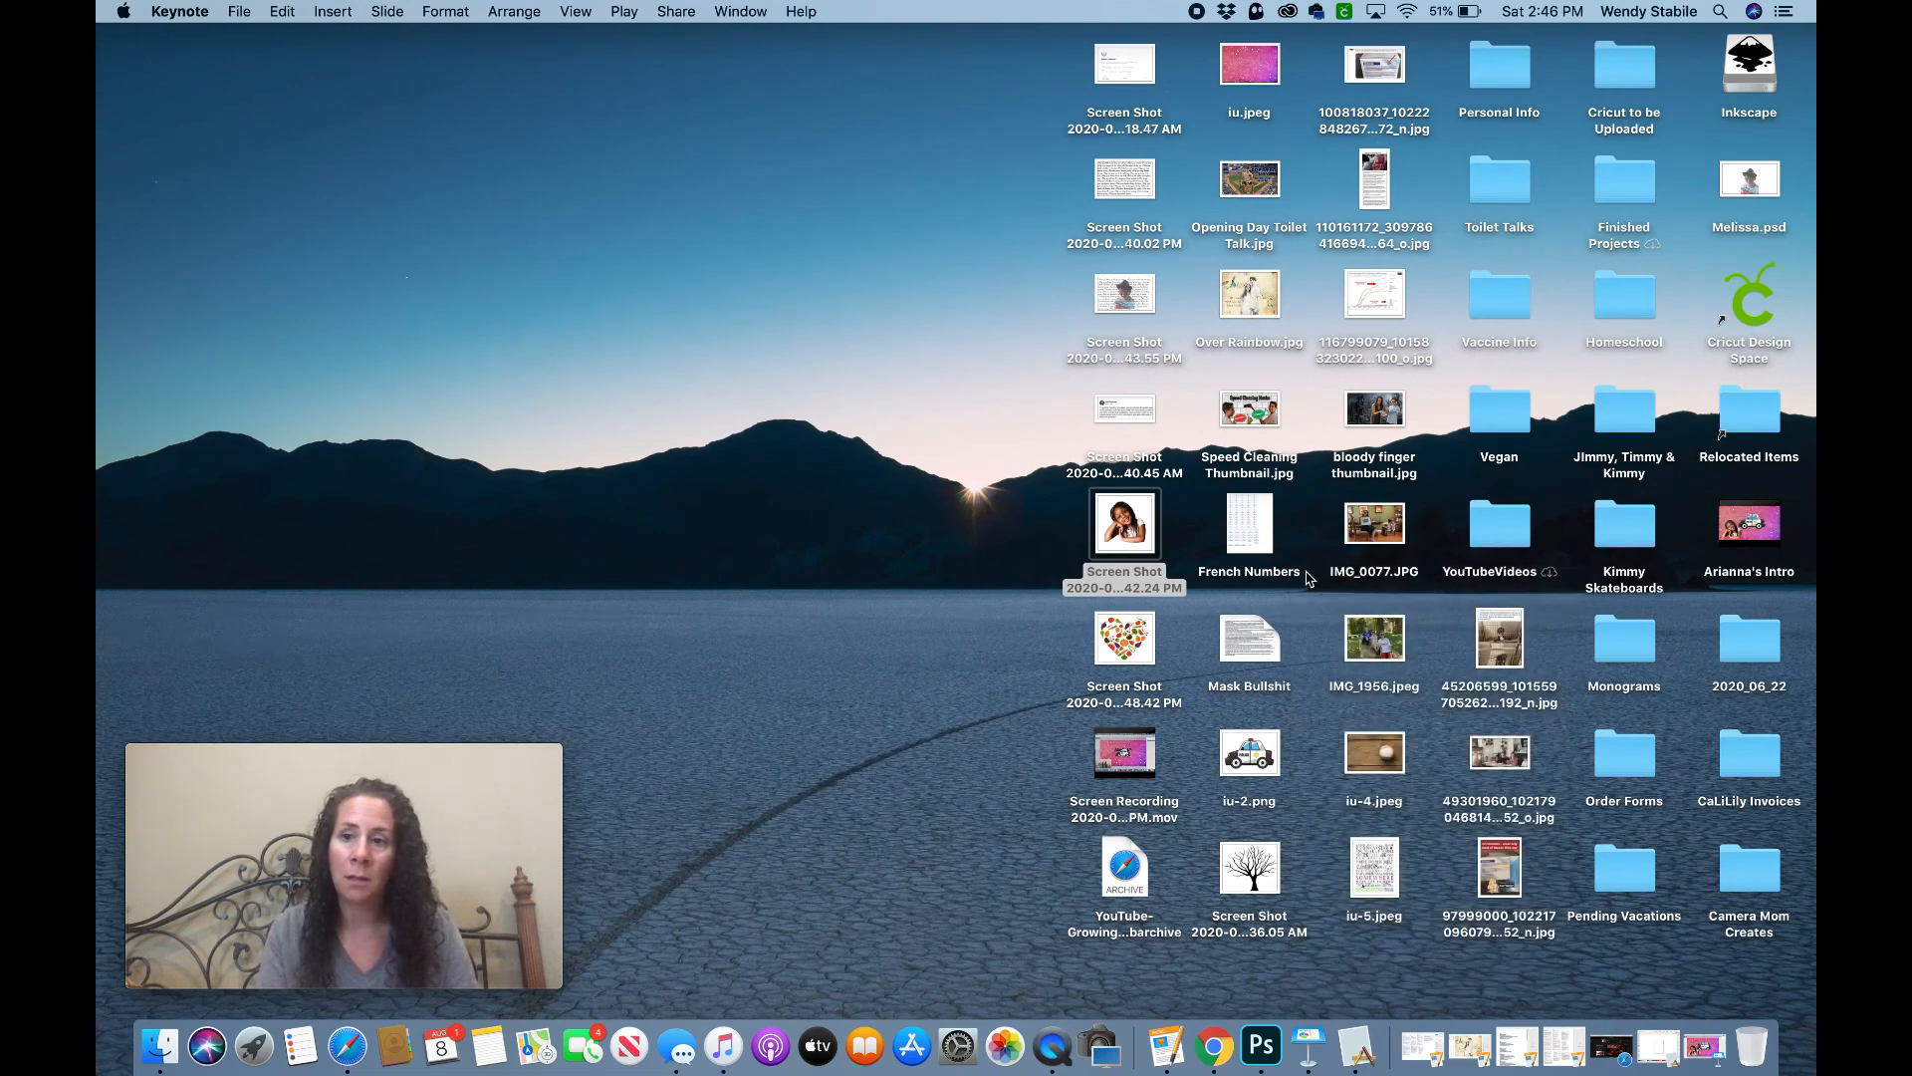
double_click(1759, 540)
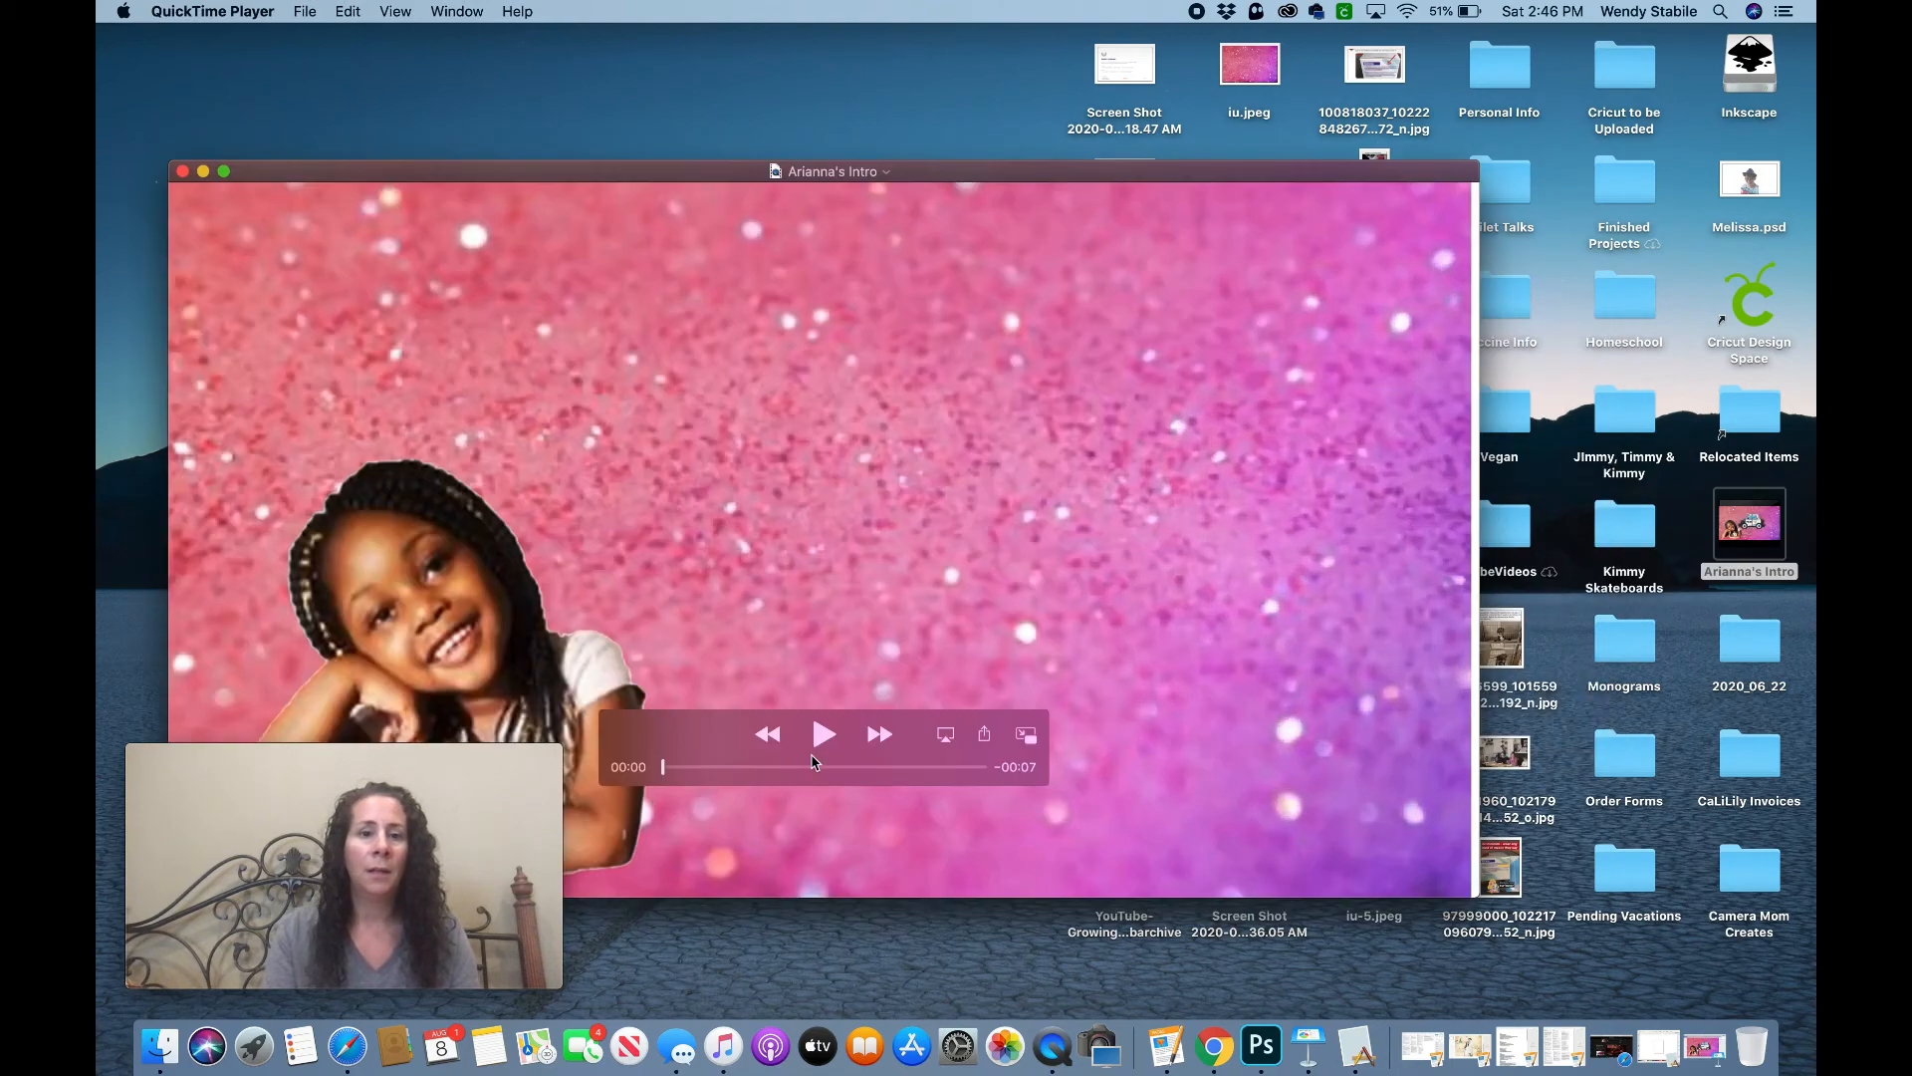
click(823, 734)
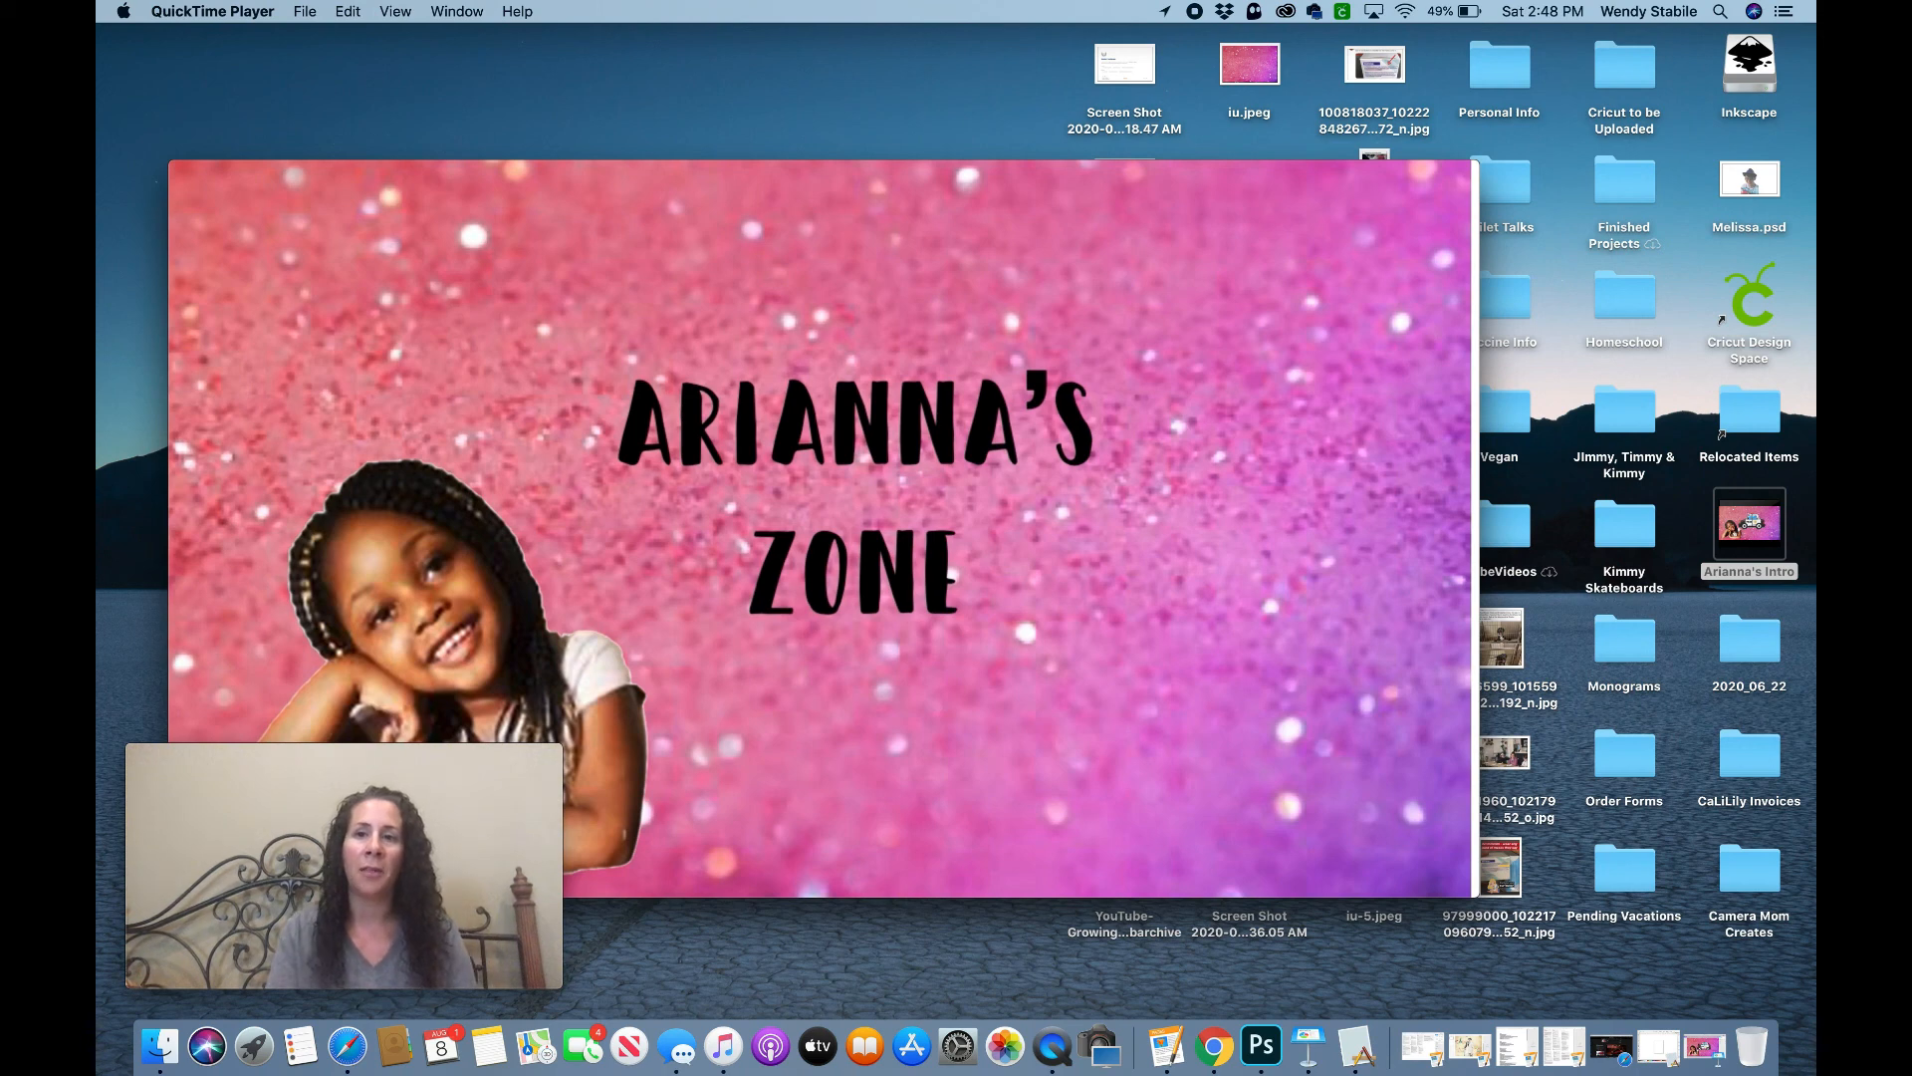
mouse_move(506, 610)
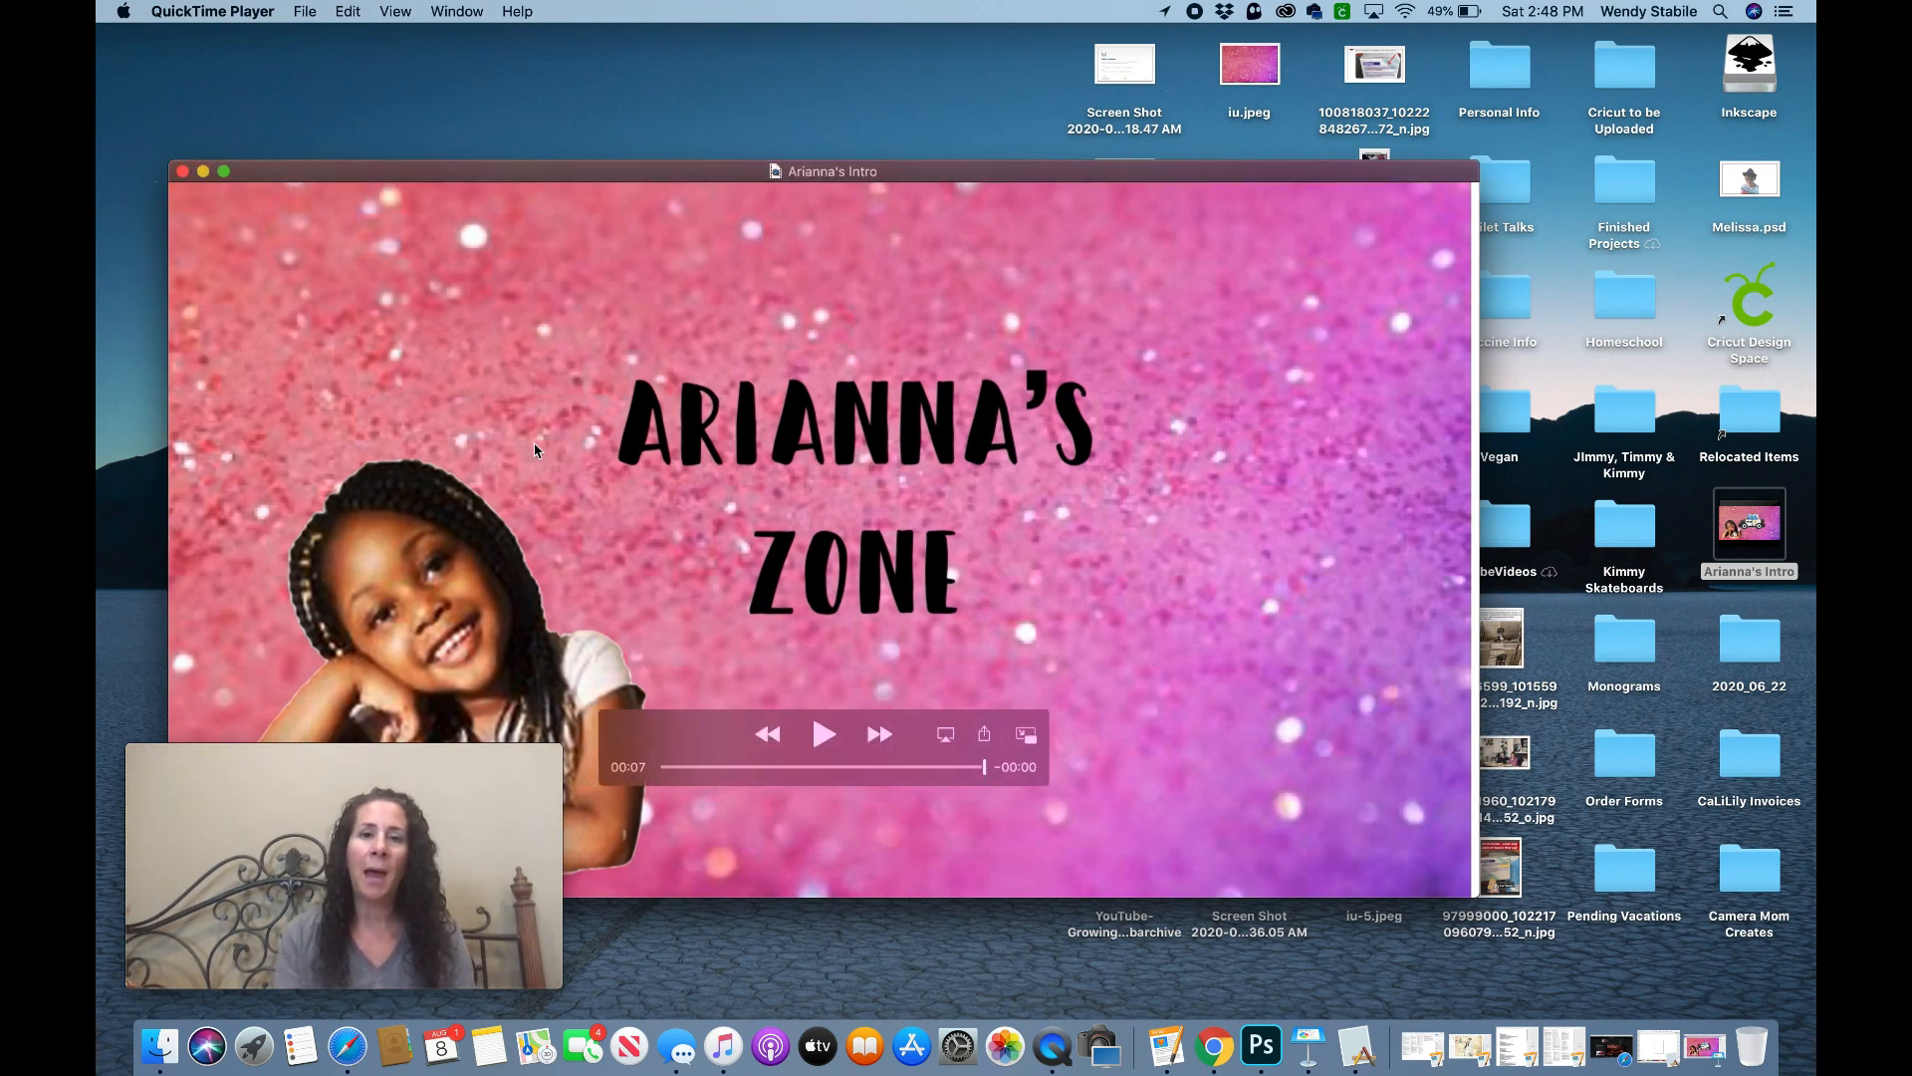